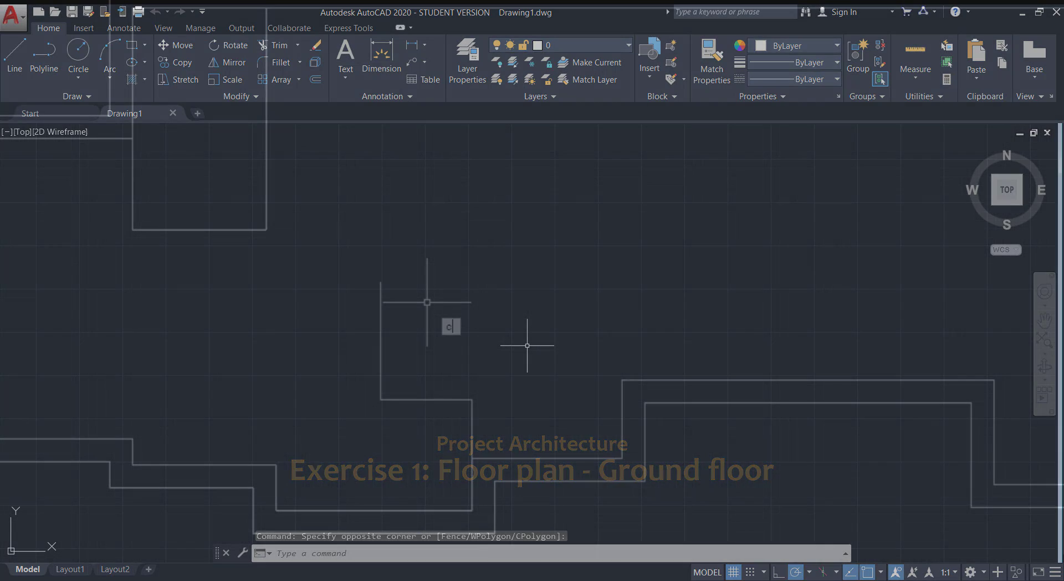
- Offset wall lines by 10 to create parallel wall copies
type("o")
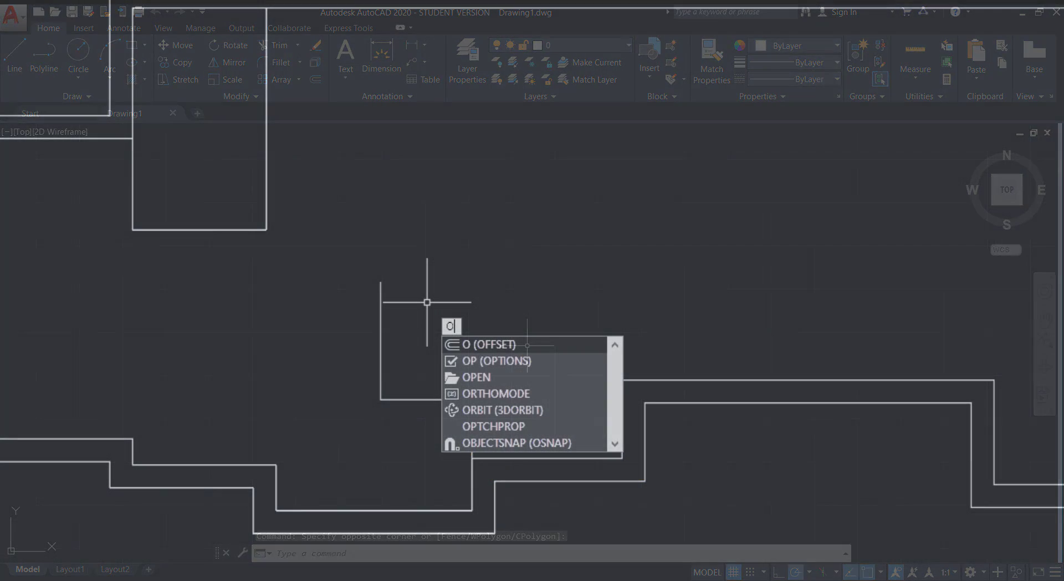
key("Return")
type("10")
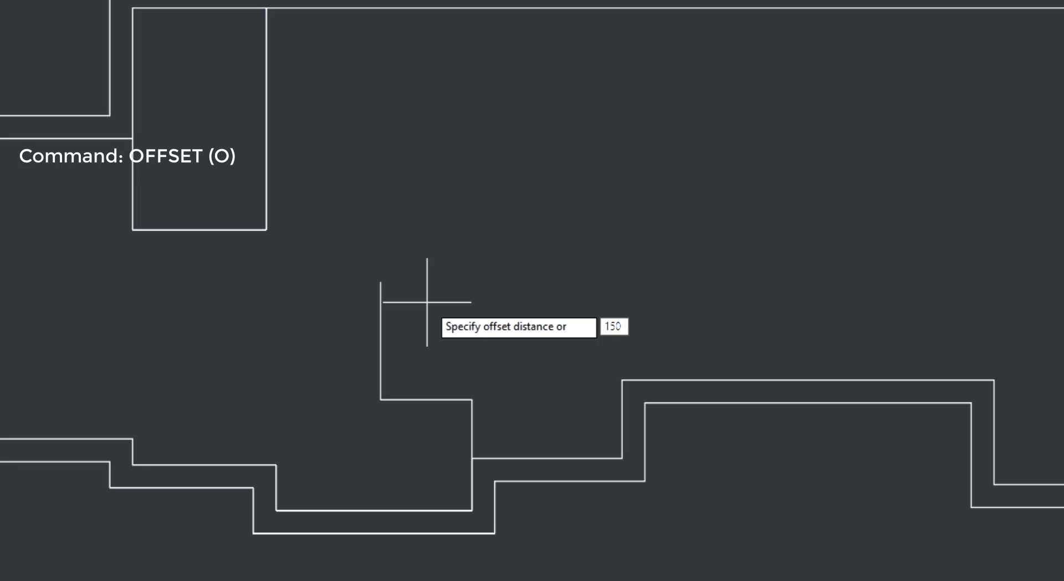
key("Return")
left_click(5, 327)
left_click(1, 332)
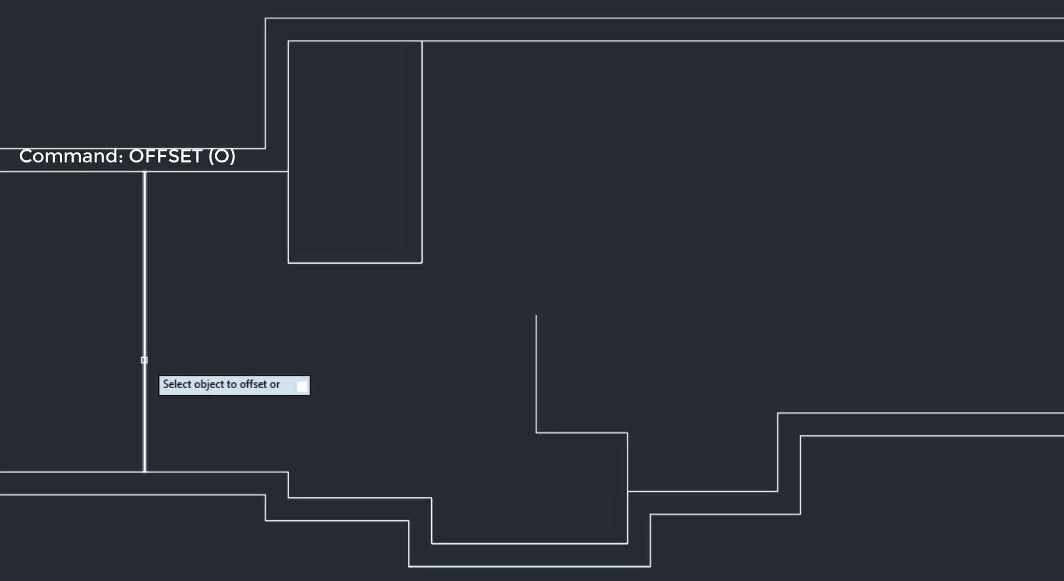
left_click(1, 344)
left_click(290, 375)
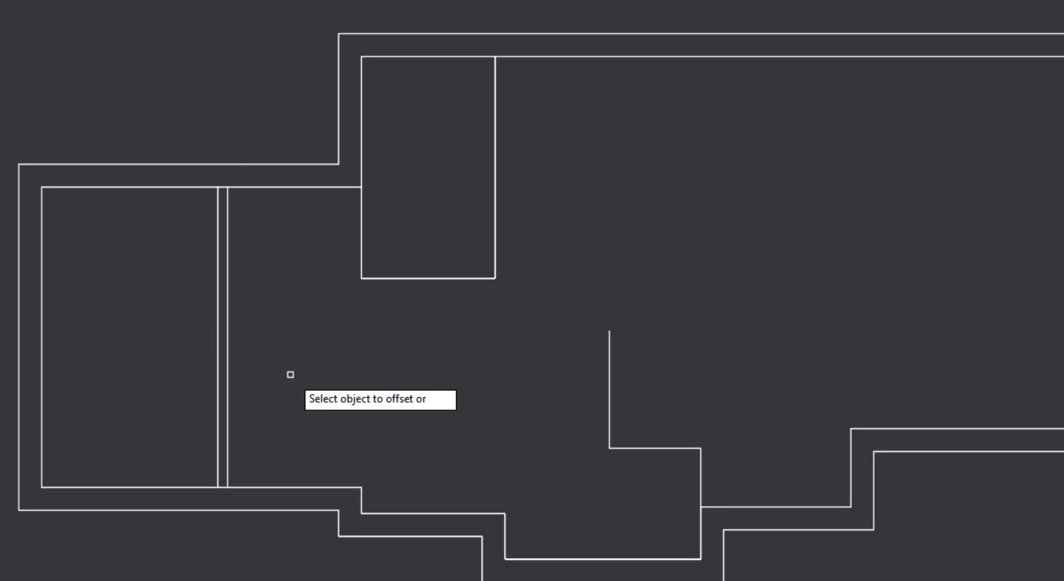
- Set layer colours: doors 61, staircase 211, and a new colour for windows
left_click(575, 345)
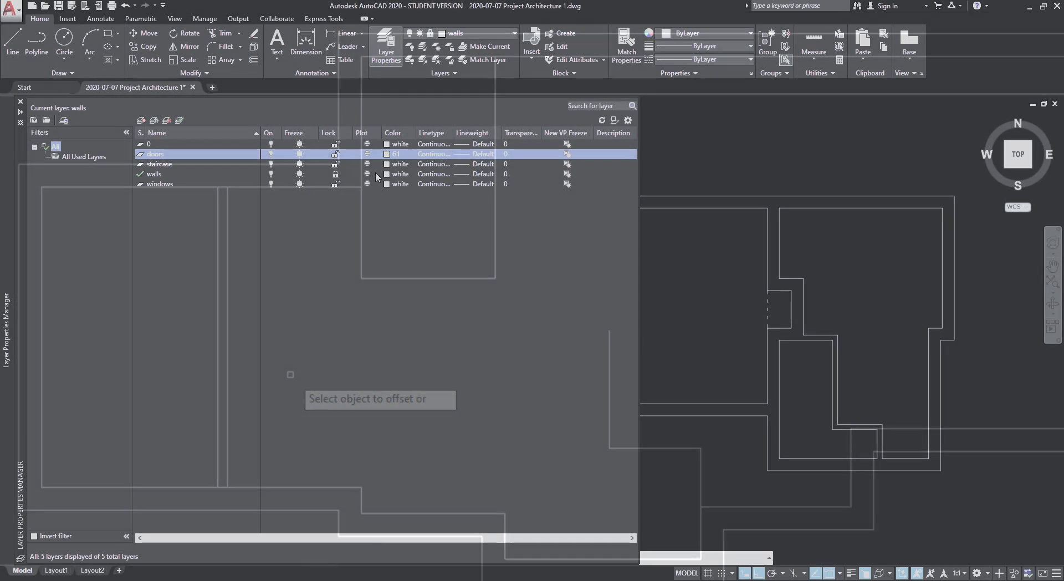
left_click(397, 164)
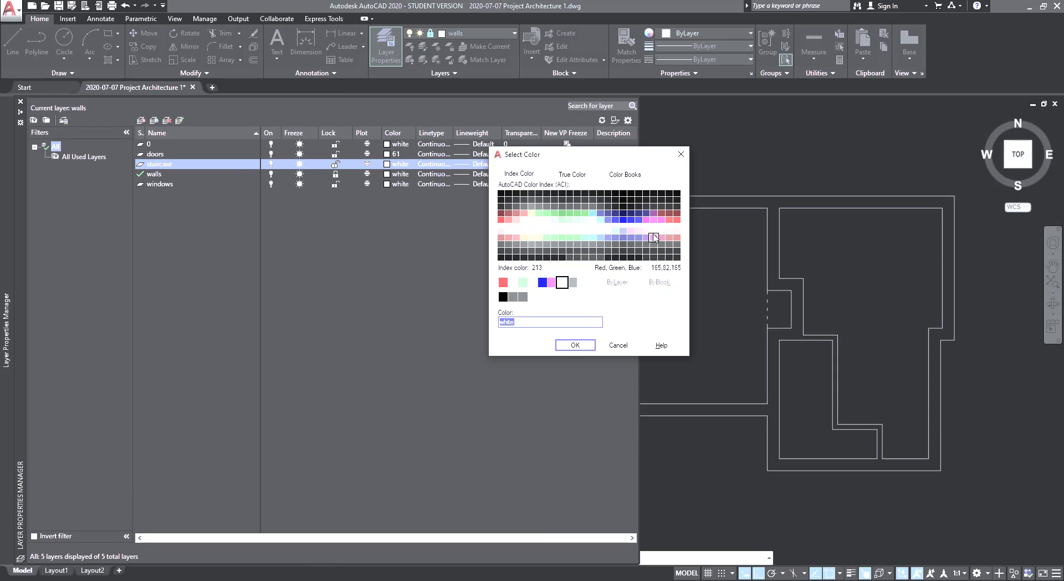
left_click(654, 231)
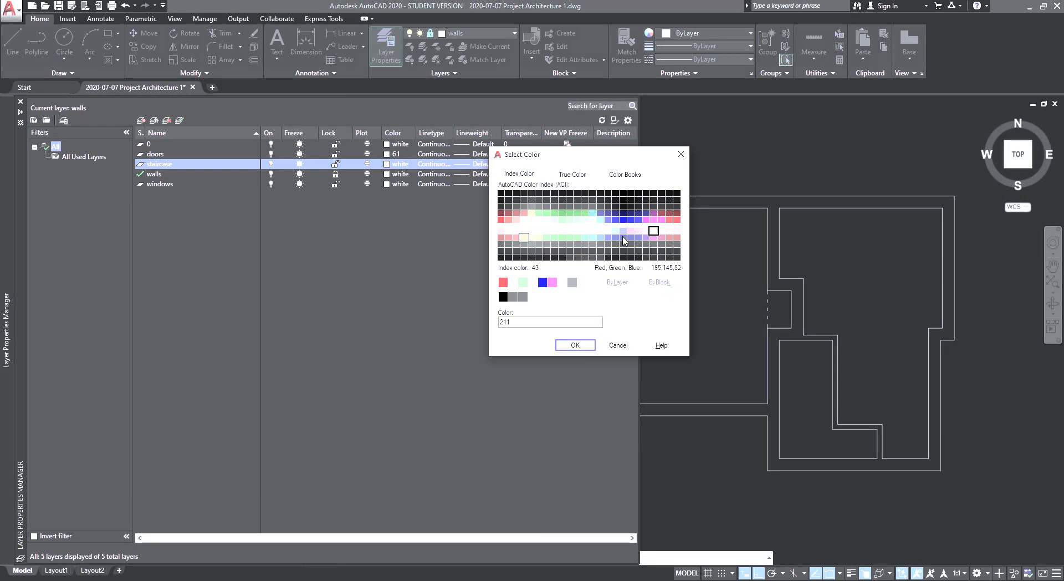
left_click(576, 345)
left_click(396, 184)
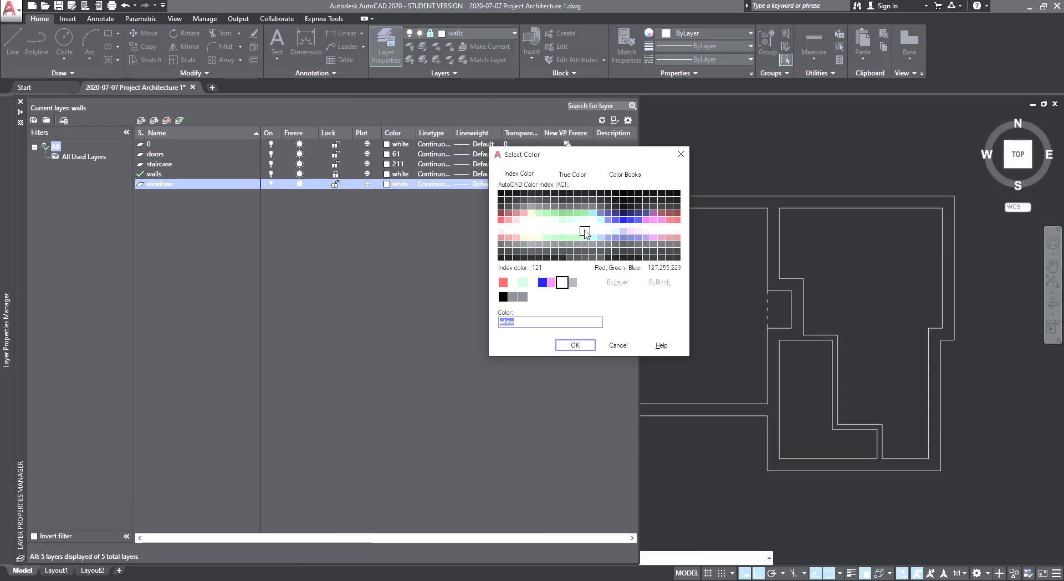
left_click(592, 232)
left_click(576, 345)
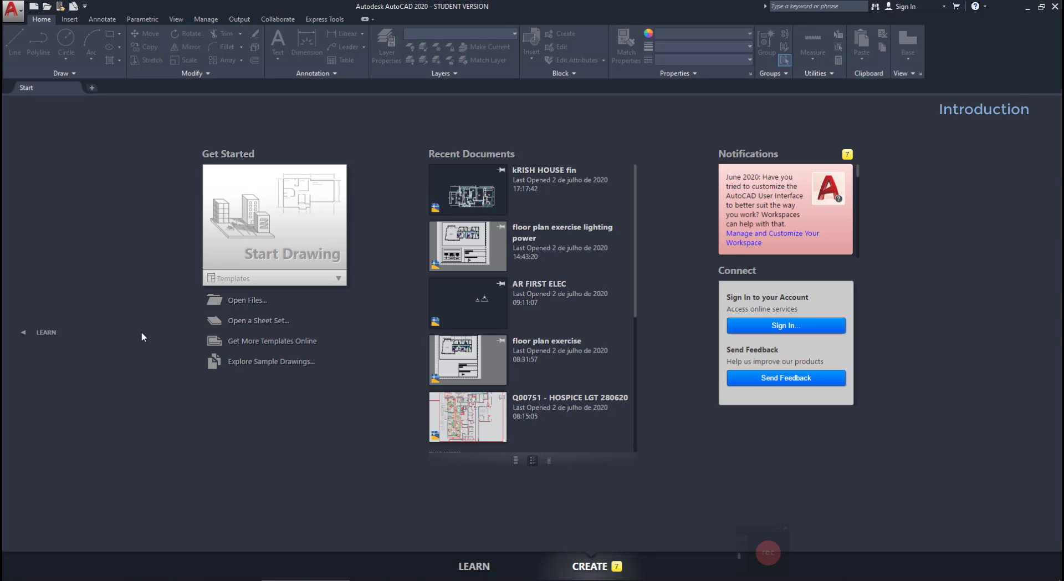
- Start a new blank drawing from the acadiso.dwt template
left_click(263, 283)
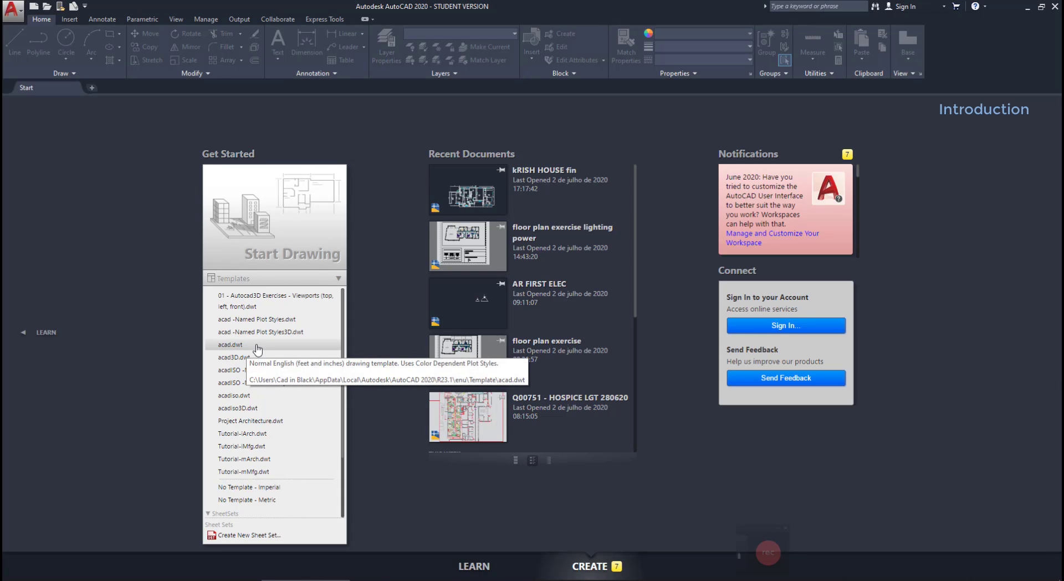
left_click(272, 395)
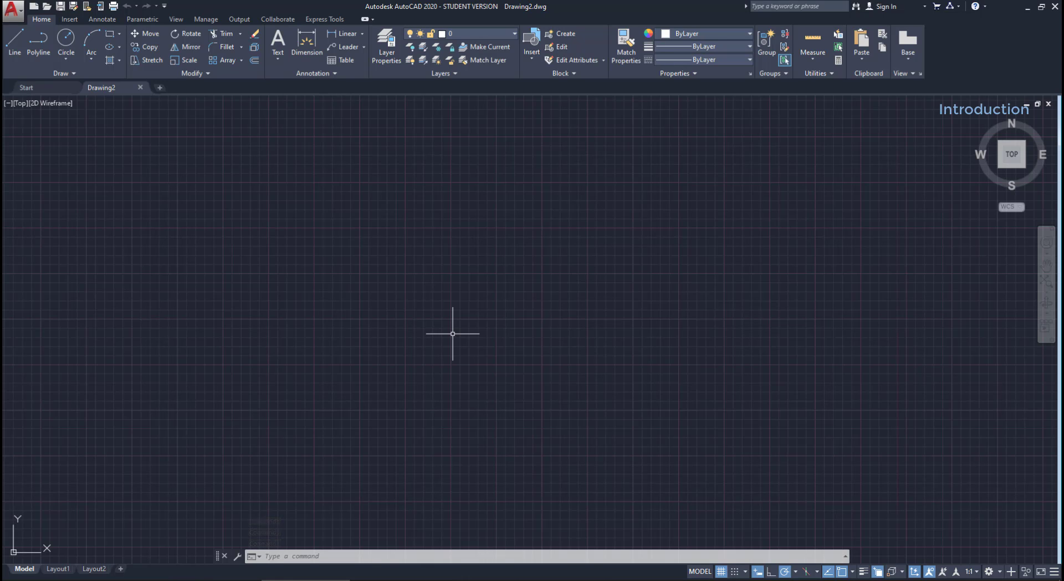
- Set drawing units to Decimal, precision 0, with Millimeters insertion scale
type("UNITS")
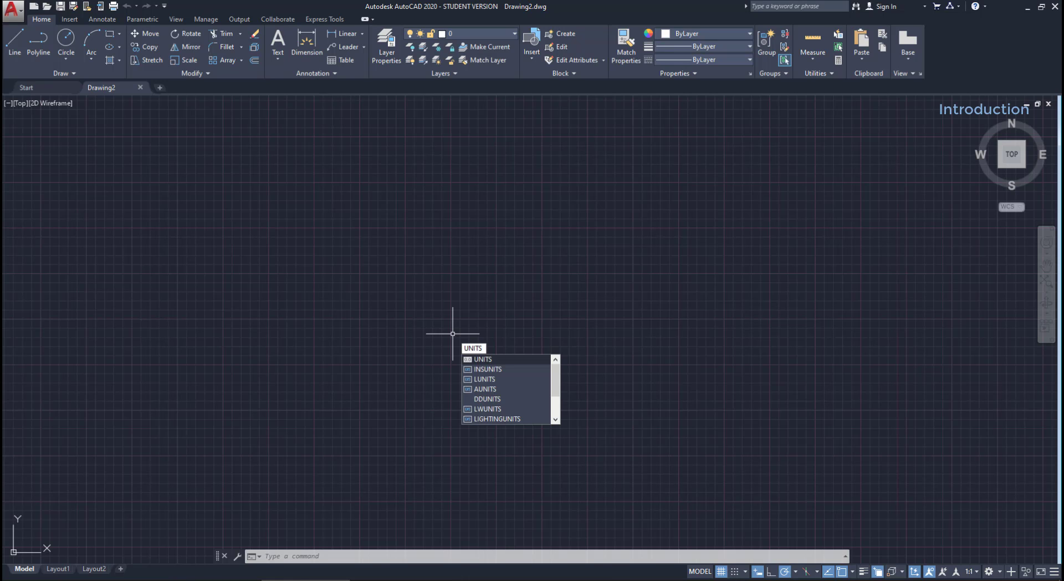
key("Return")
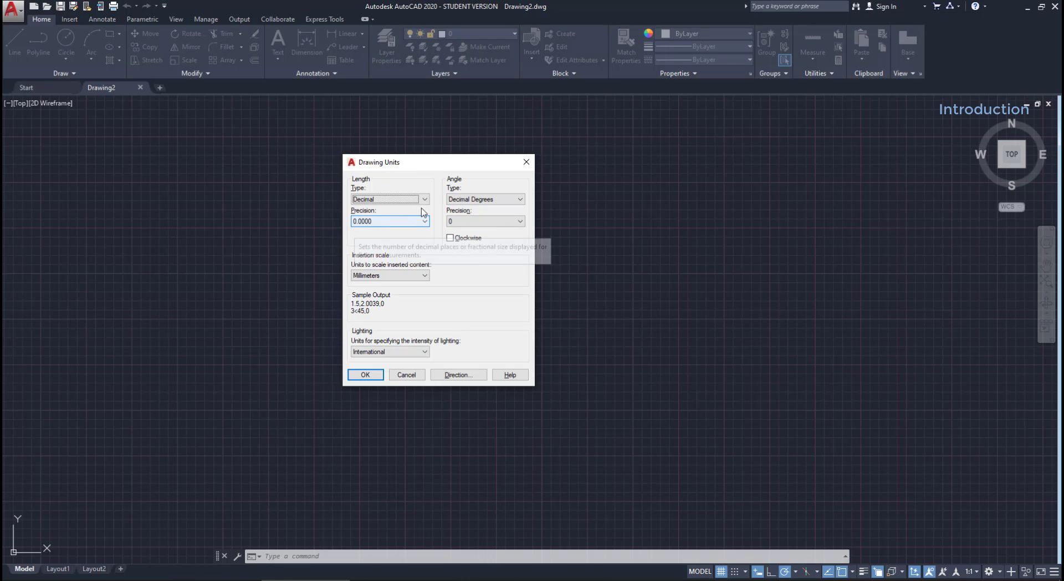
left_click(408, 200)
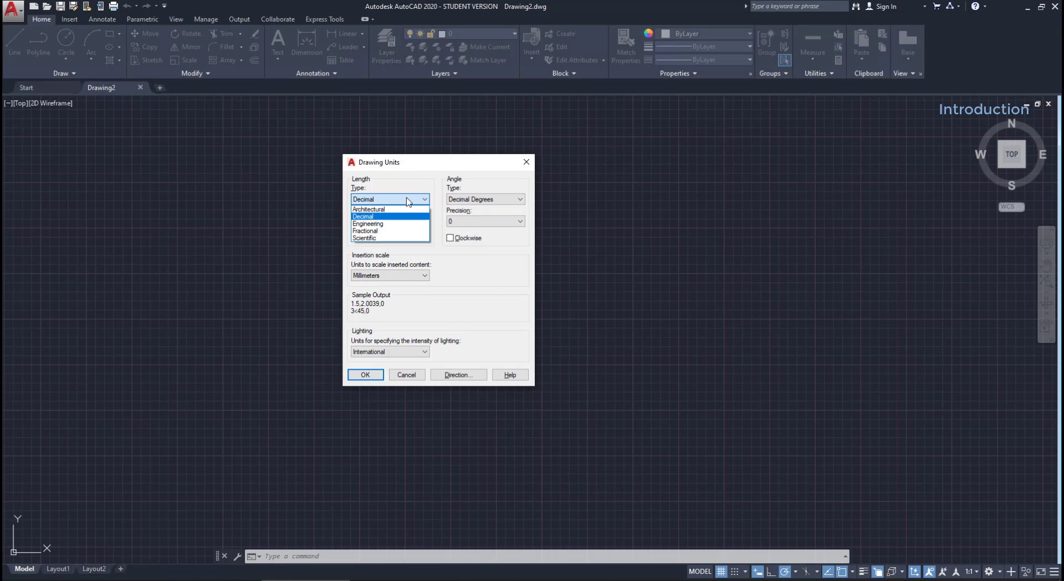
left_click(395, 217)
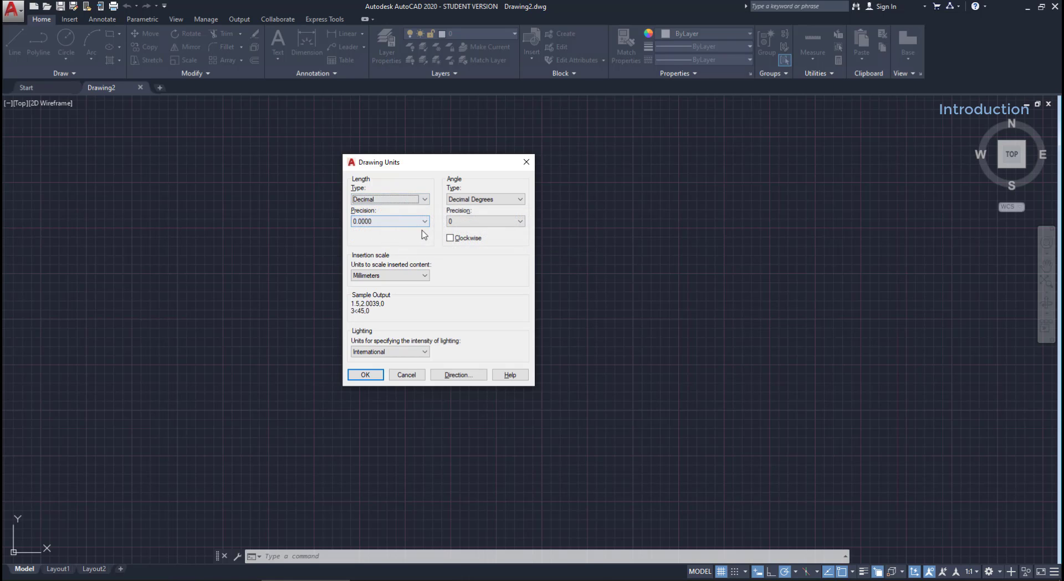
left_click(426, 222)
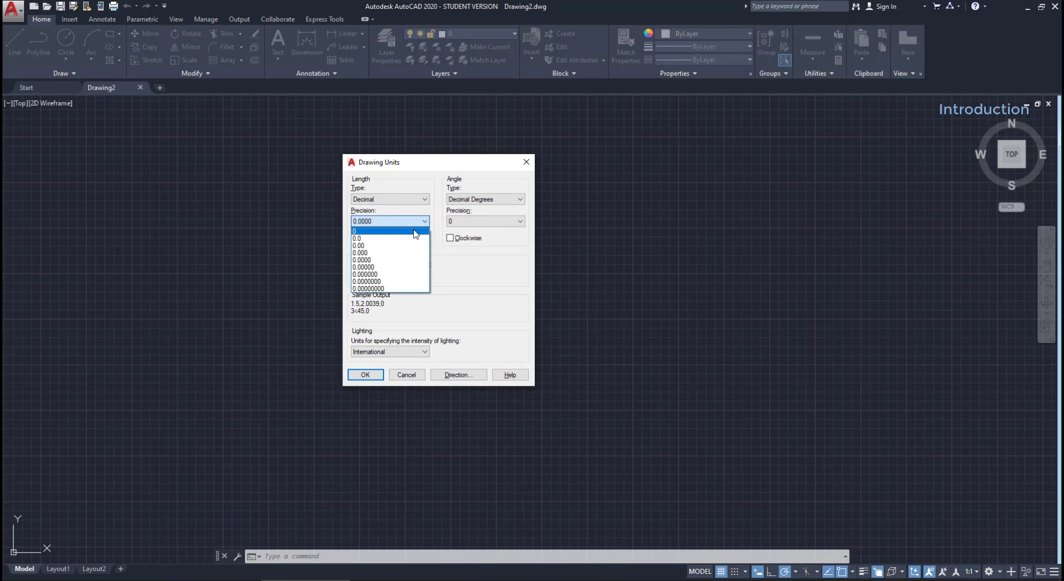
left_click(414, 232)
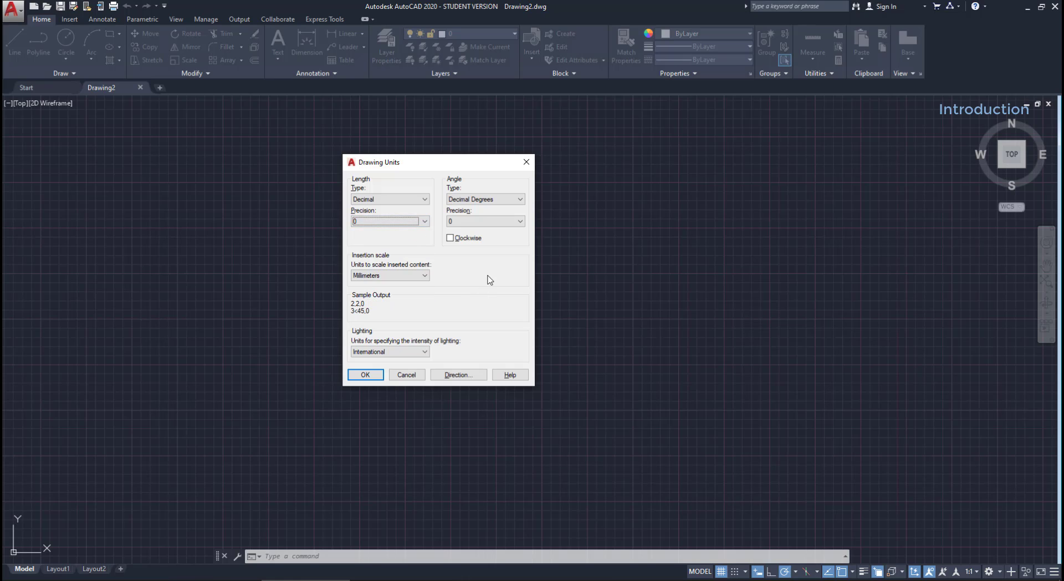
left_click(428, 276)
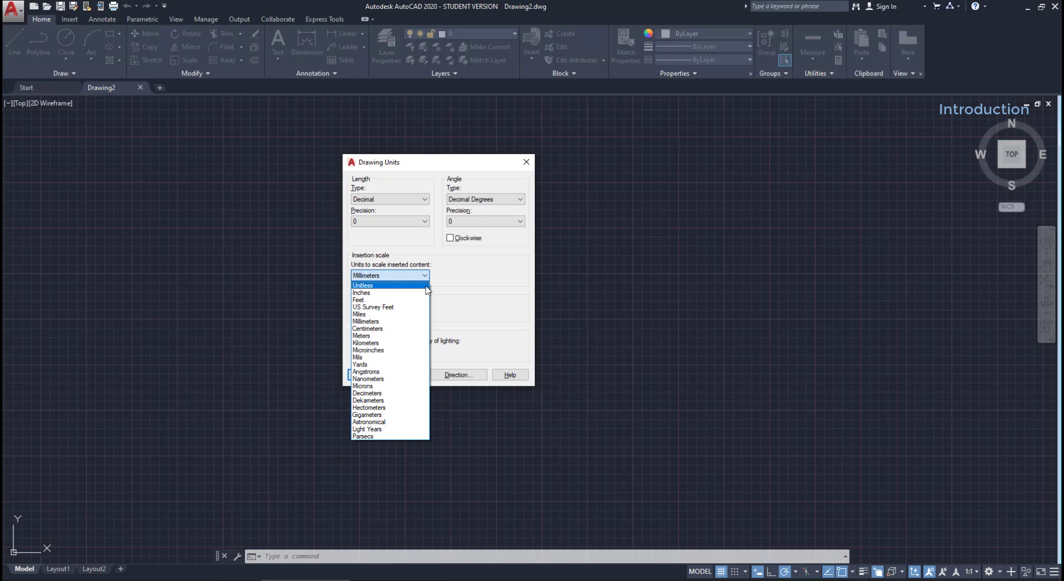
left_click(414, 322)
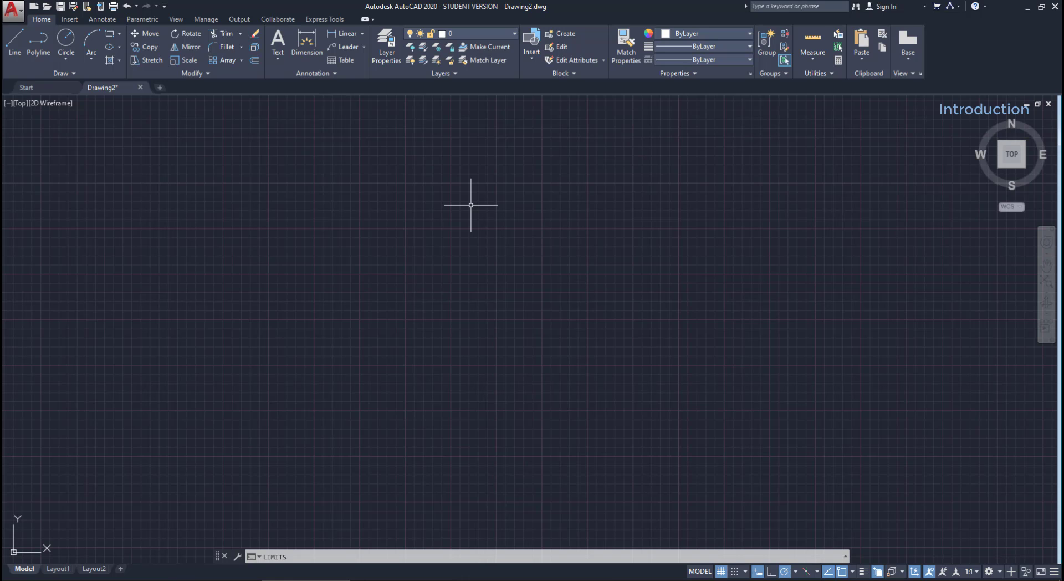
- Add a new layer named walls in the Layer Properties Manager
left_click(393, 53)
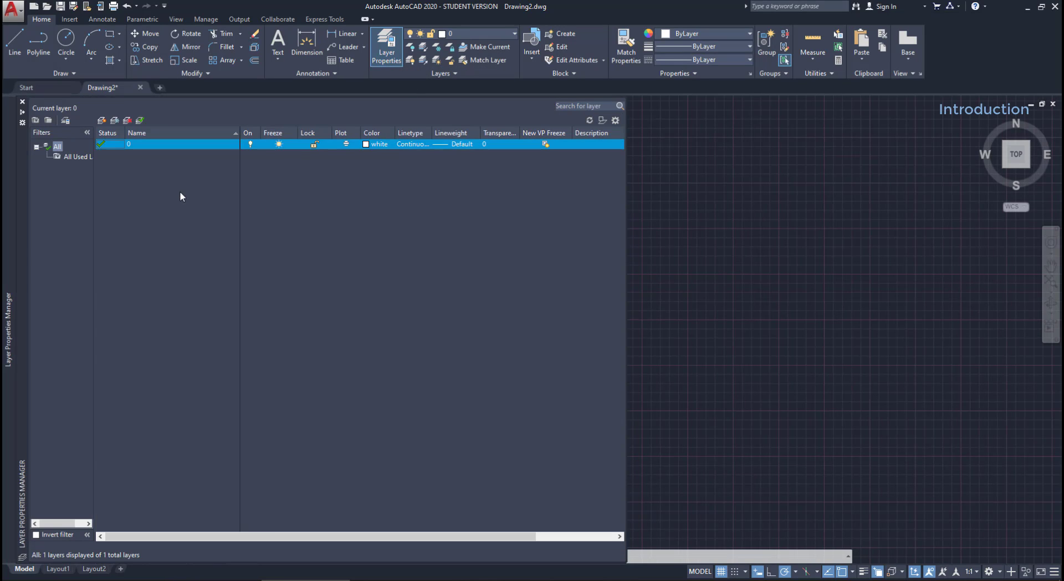
right_click(162, 190)
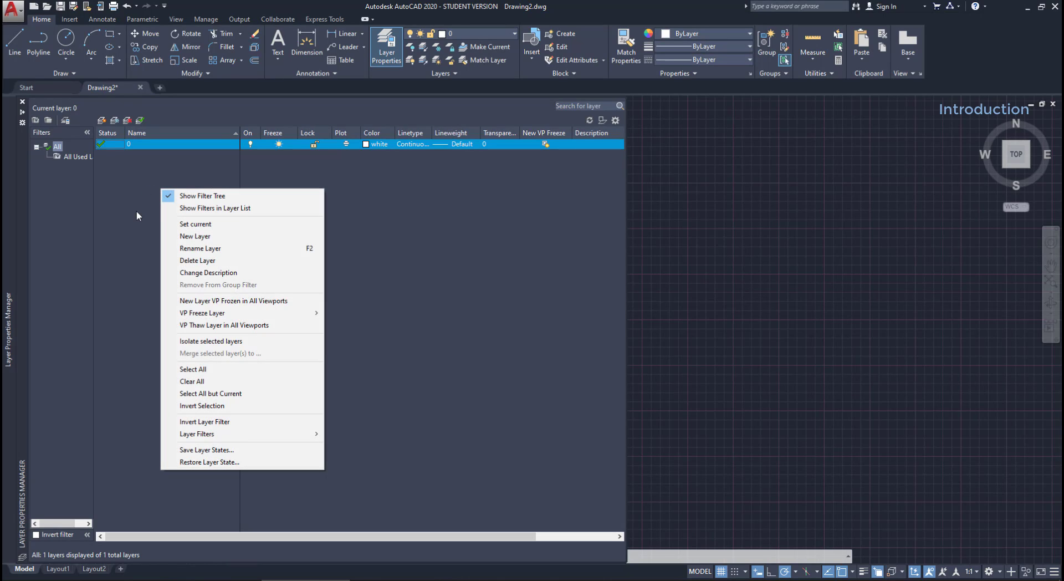
left_click(204, 236)
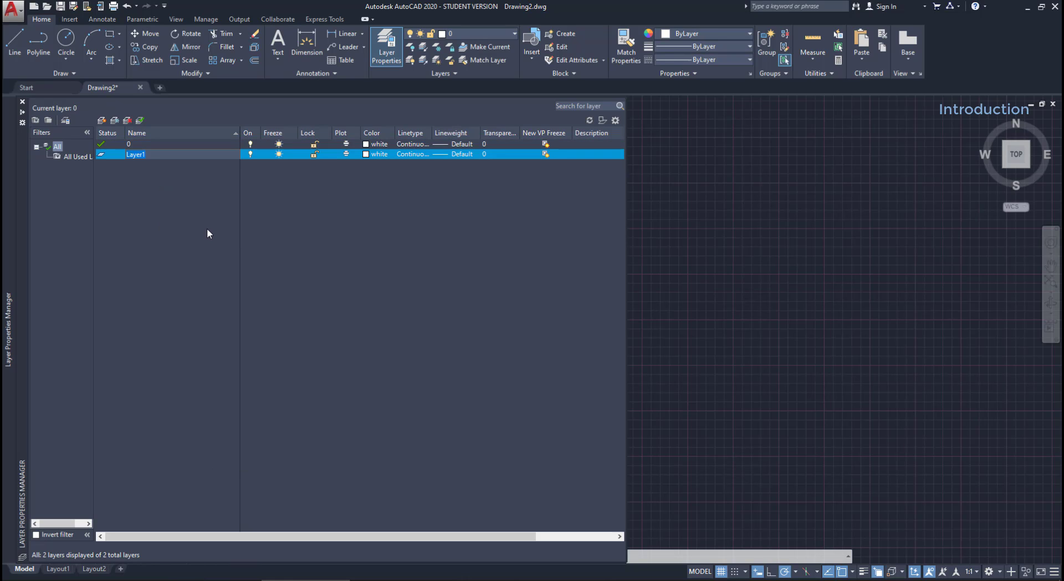
type("wal")
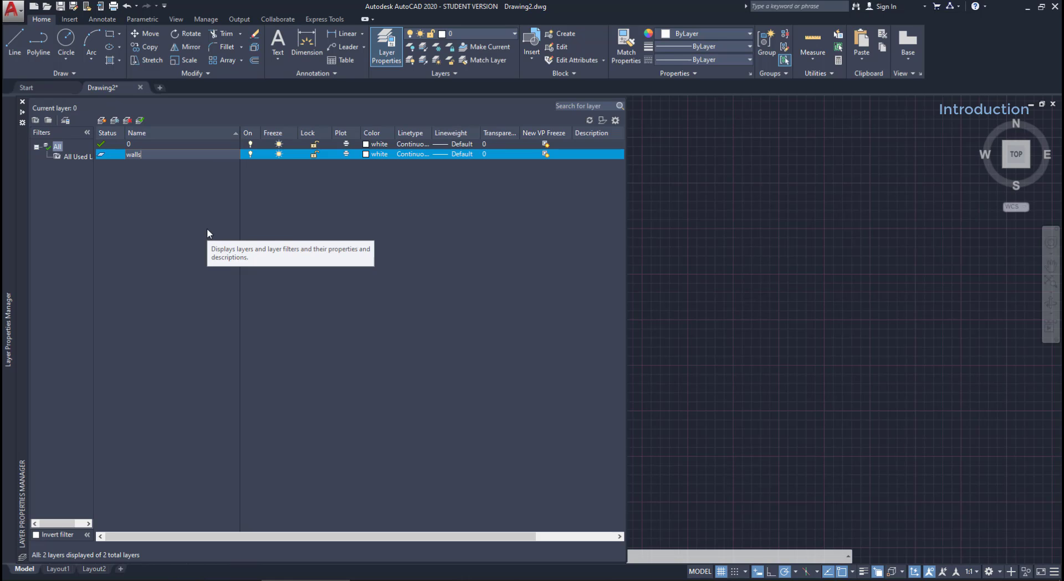
type("ls")
key("Return")
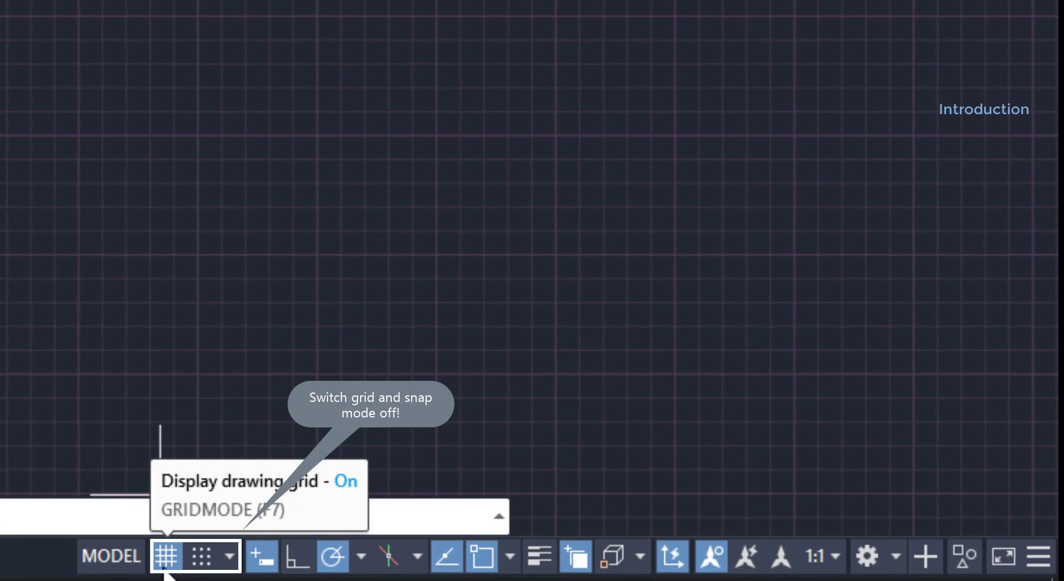
- Turn the grid off, switch Ortho on, and review the object snap modes
left_click(176, 563)
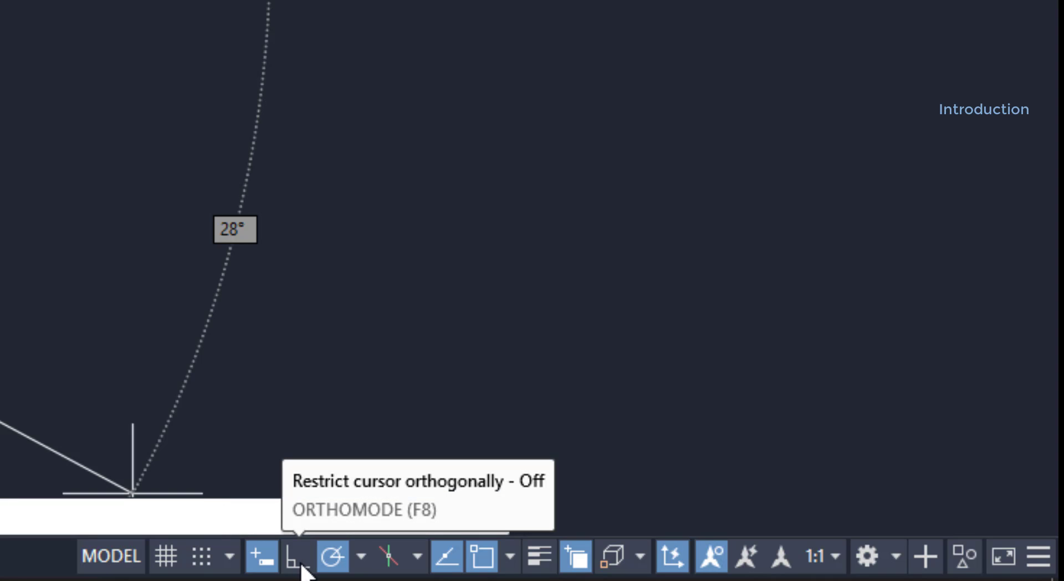
left_click(300, 562)
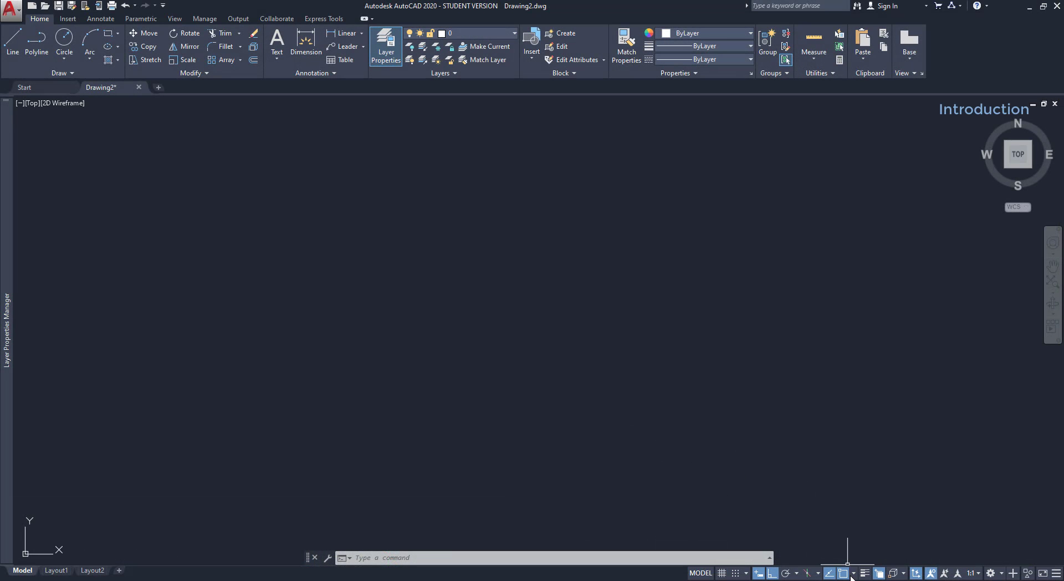
left_click(853, 573)
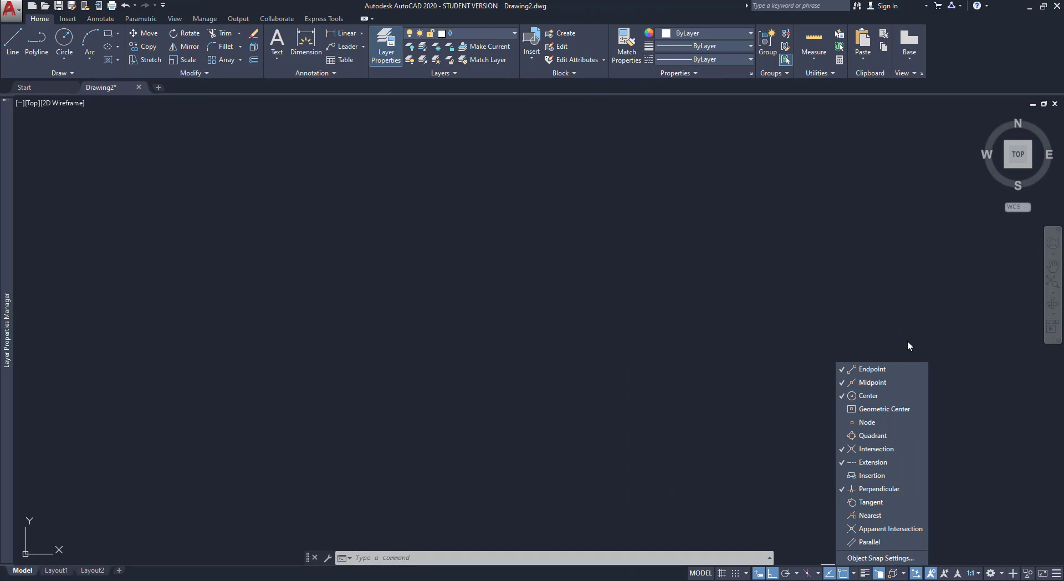
- Make walls the current layer
left_click(907, 341)
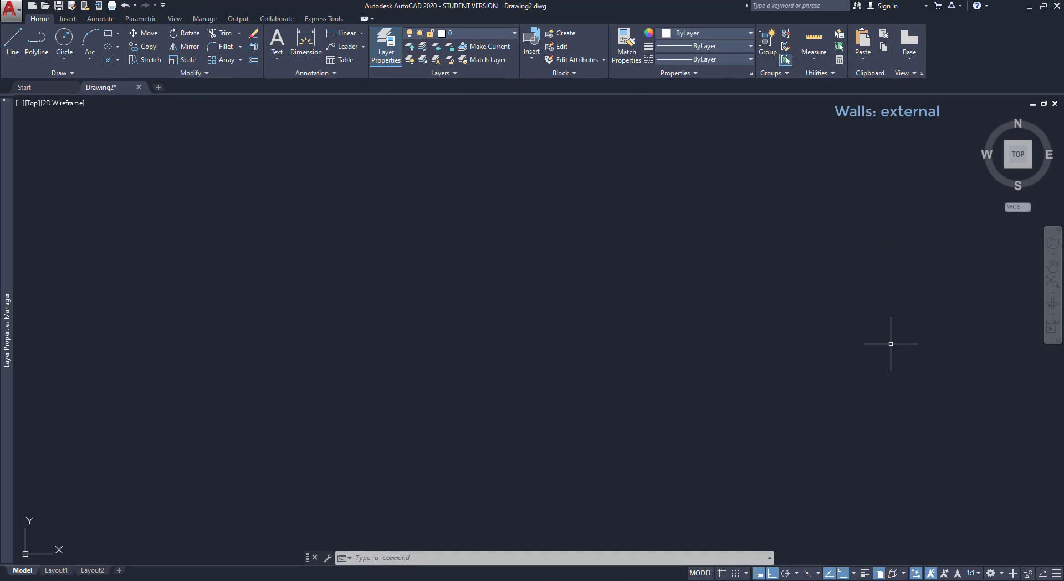
left_click(479, 32)
left_click(469, 60)
- Start the wall polyline and draw segments 4200, 400, 2200, 700 and 3700
left_click(37, 45)
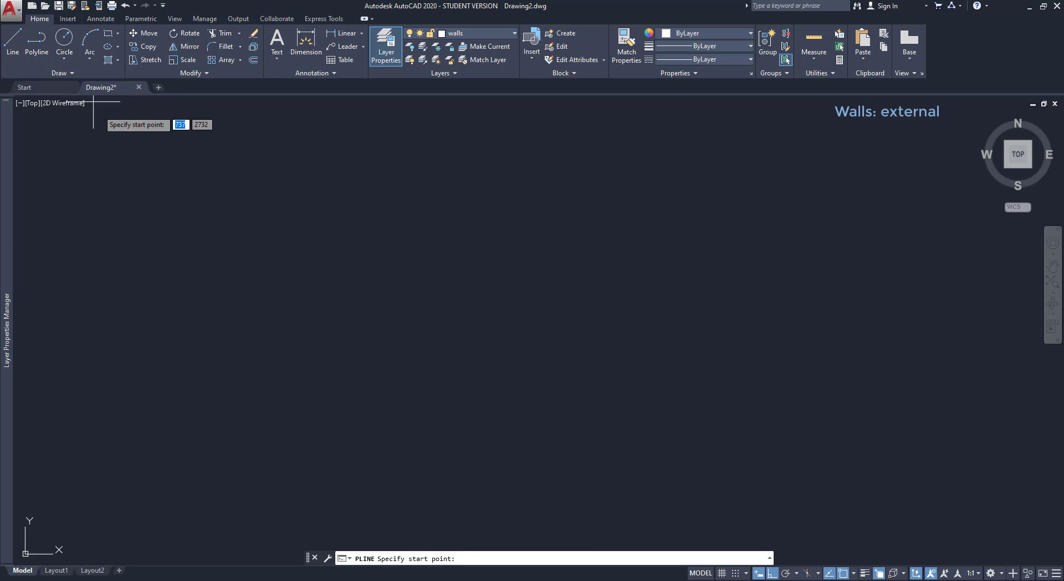
left_click(200, 391)
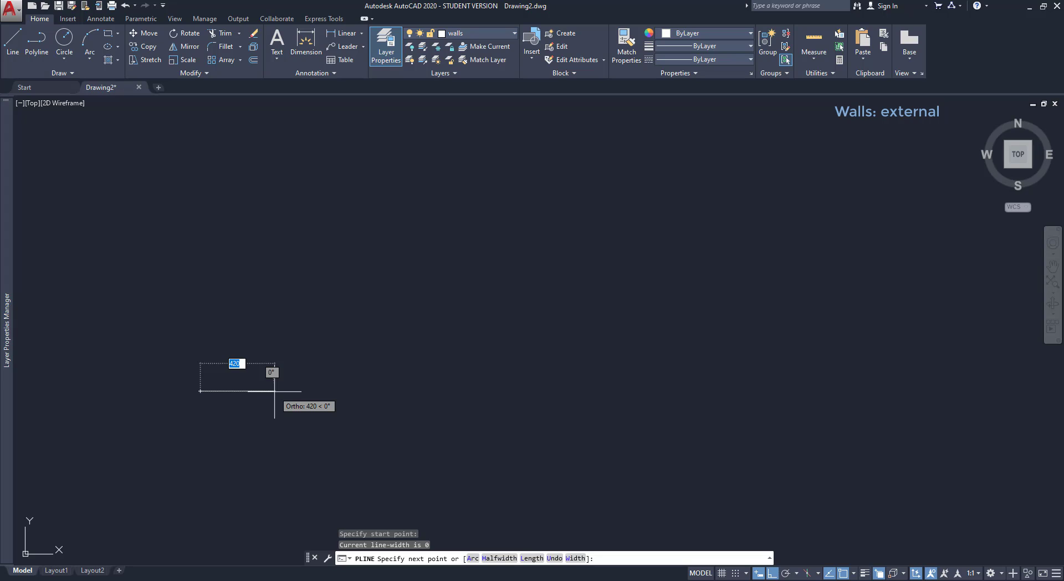
type("4200")
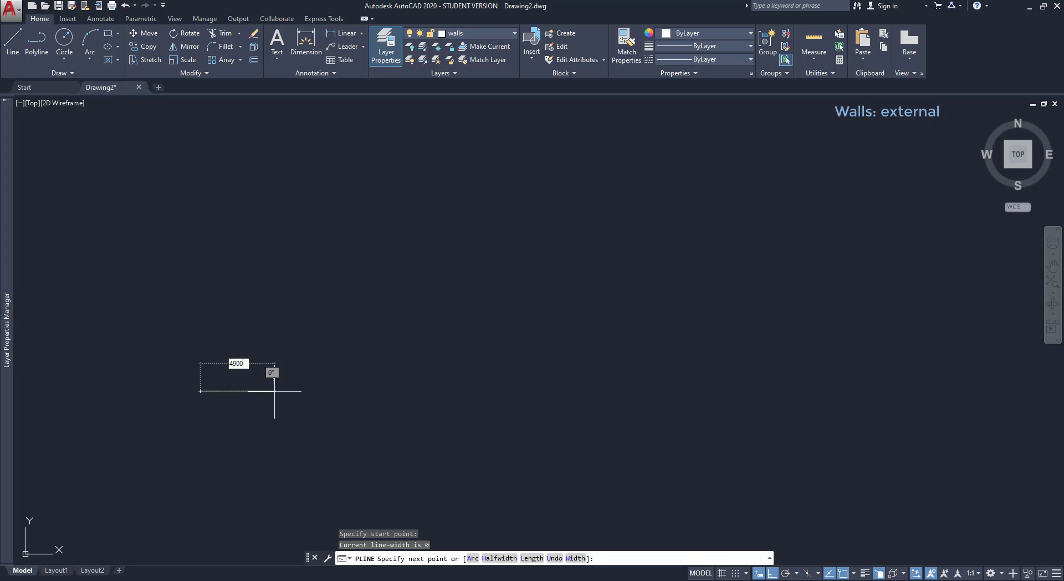
key("Return")
scroll(291, 394, "down", 3)
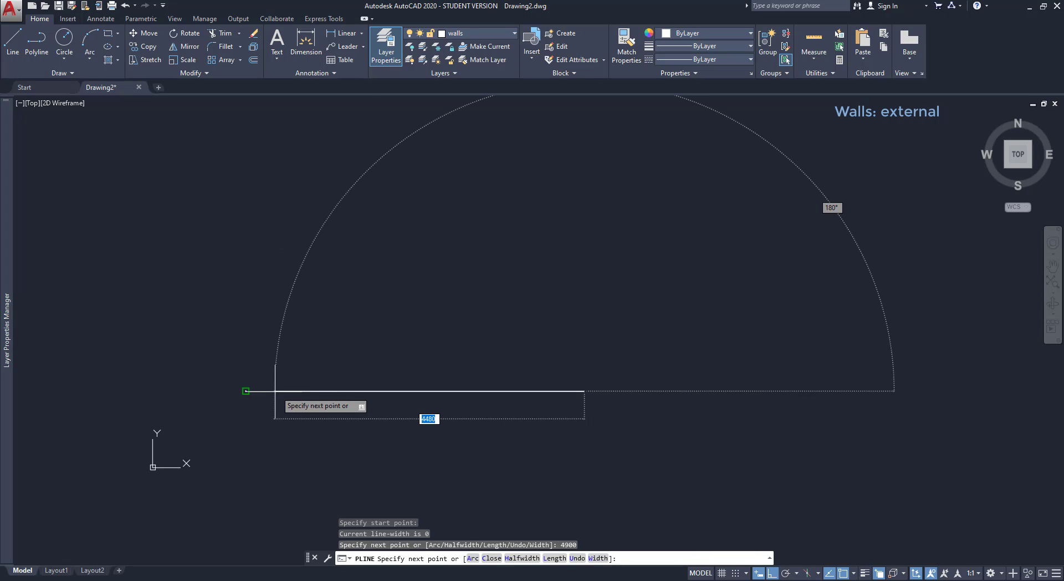
scroll(588, 436, "up", 2)
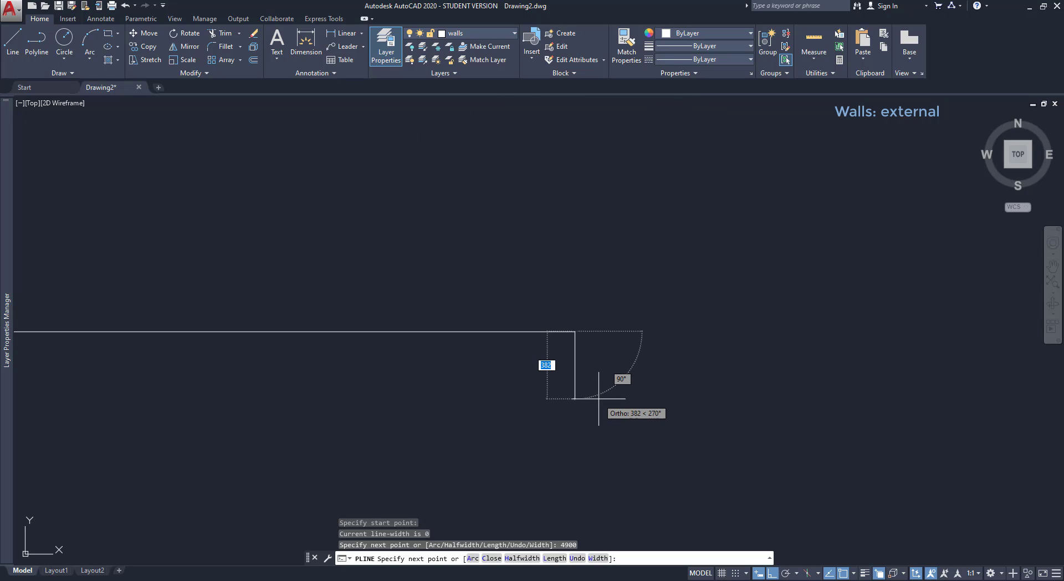
type("400")
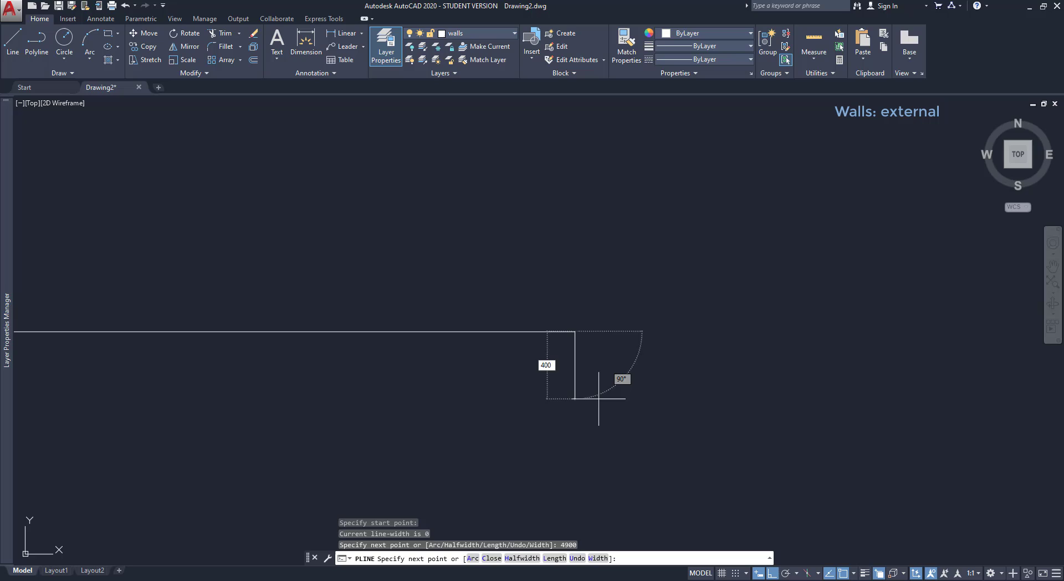
key("Return")
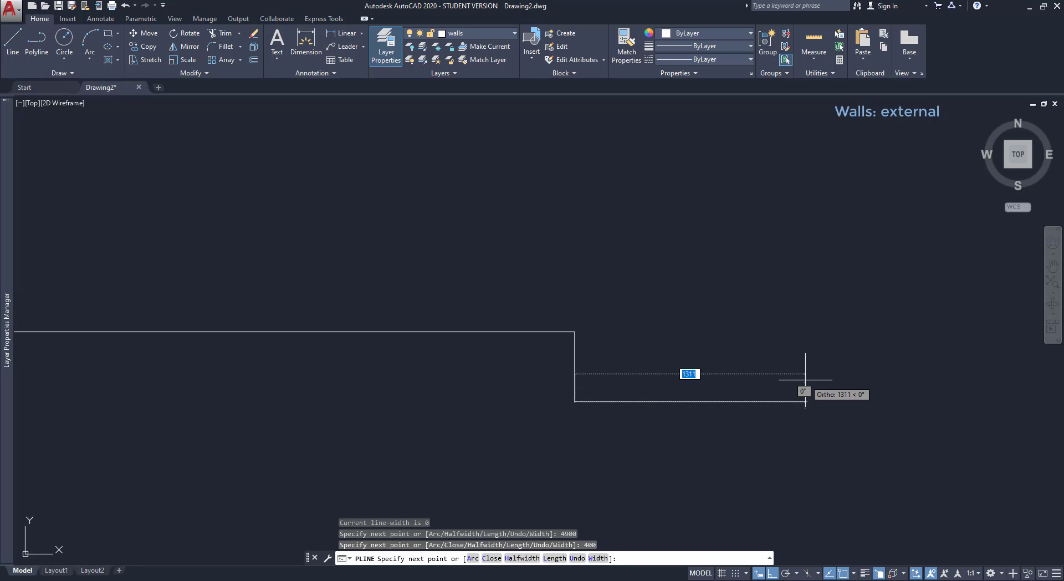
type("2200")
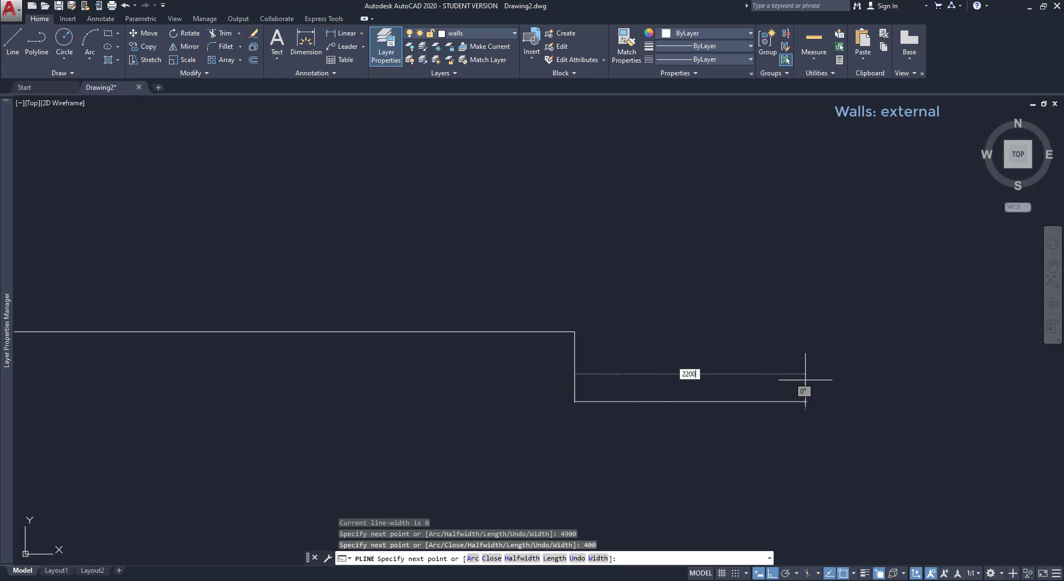
key("Return")
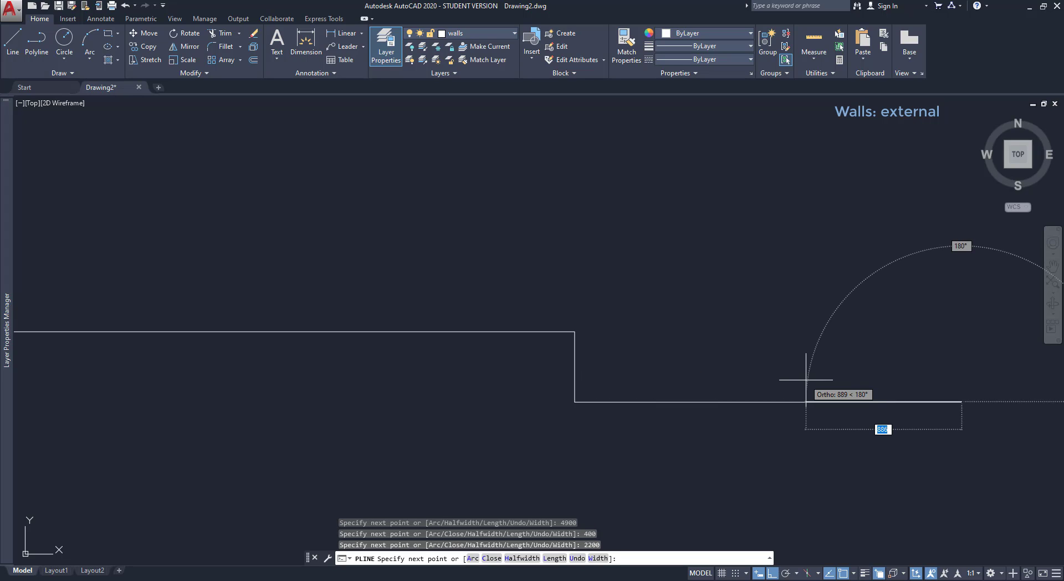
type("700")
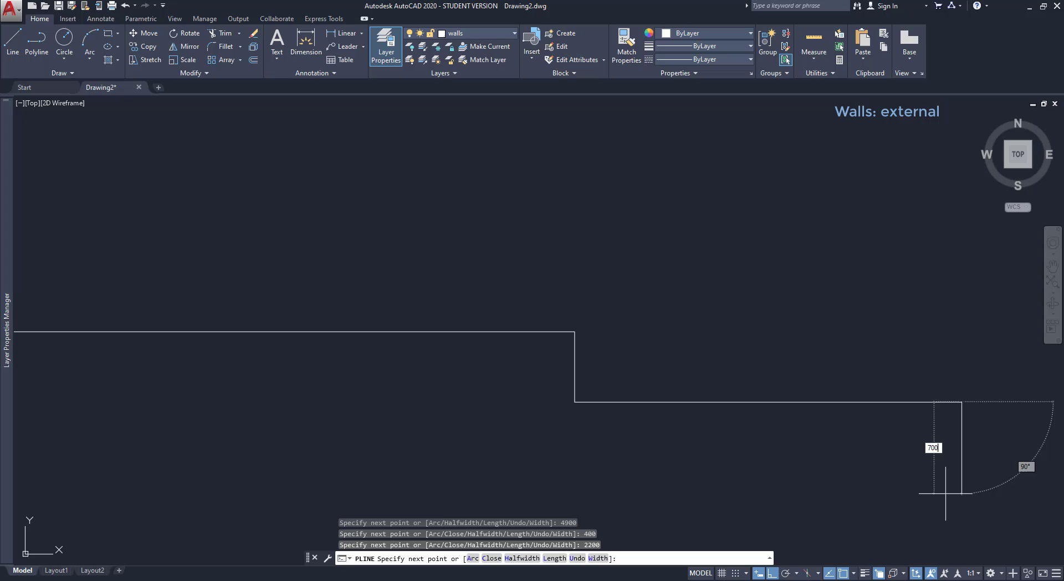
key("Return")
scroll(787, 450, "down", 4)
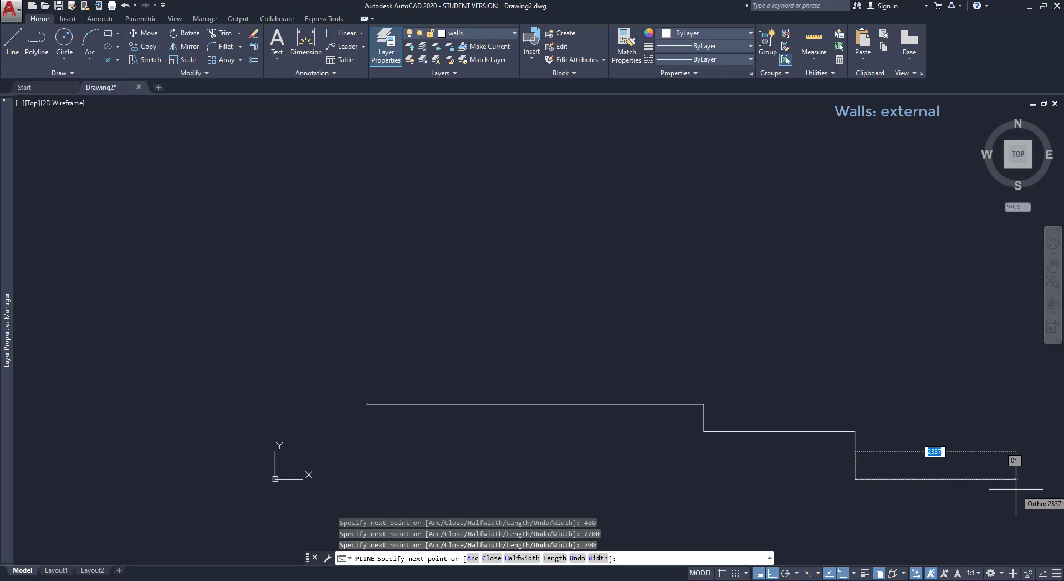
type("3700")
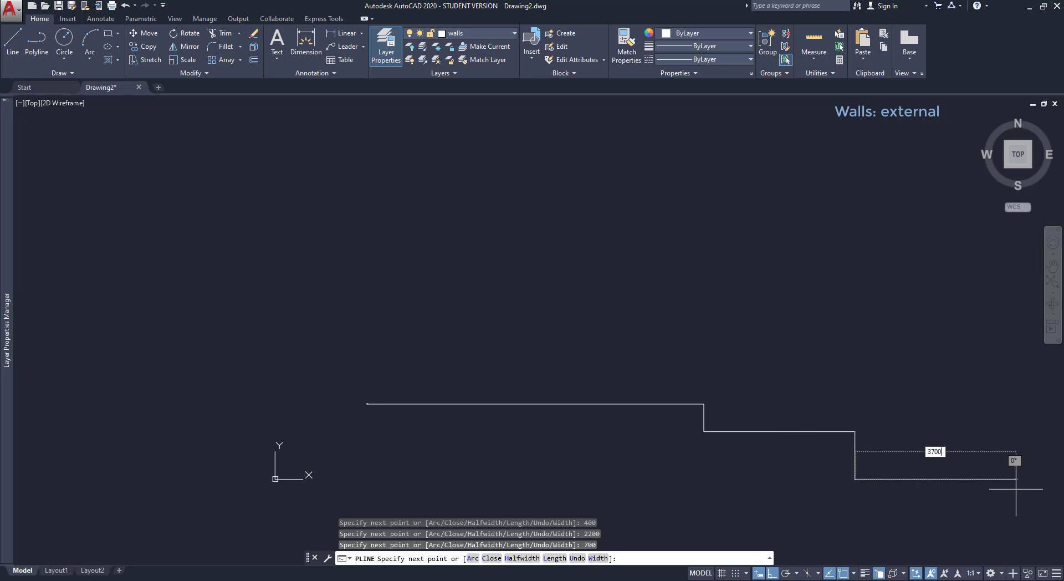
key("Return")
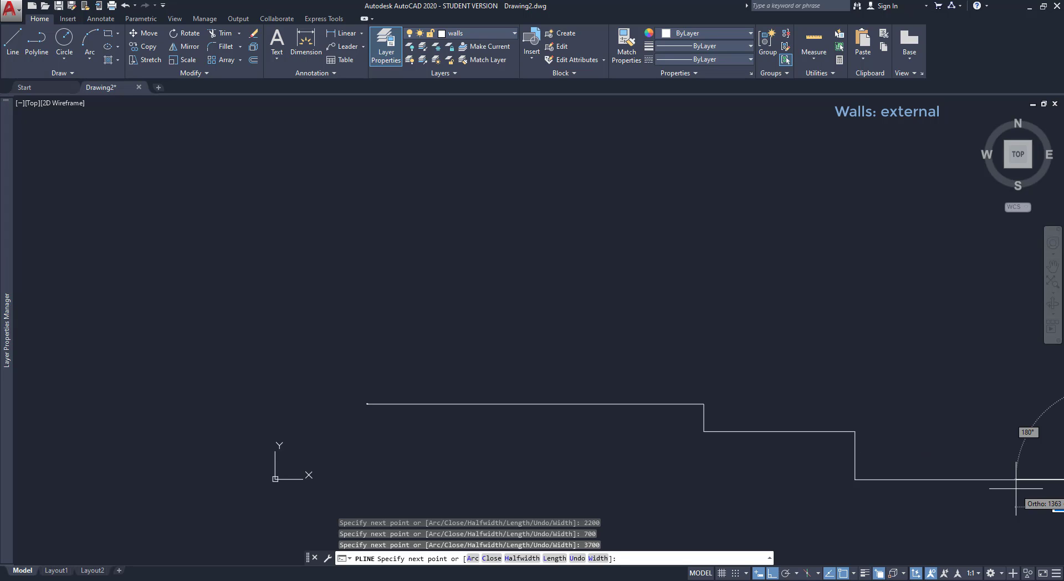
- Continue the outline with segments 1600, 5050, 3800, 400, 4200 and 18650
scroll(951, 381, "up", 5)
mouse_move(950, 380)
middle_mouse_down()
mouse_move(844, 345)
mouse_move(809, 262)
middle_mouse_up()
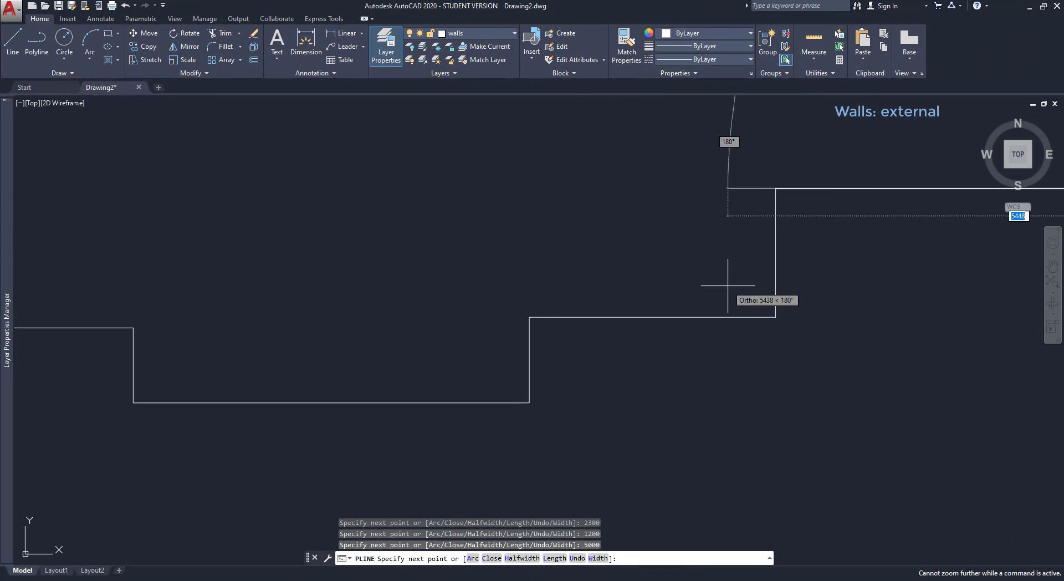
key("Return")
scroll(728, 285, "down", 5)
key("Return")
left_click(601, 361)
type("1600")
key("Return")
type("5050")
key("Return")
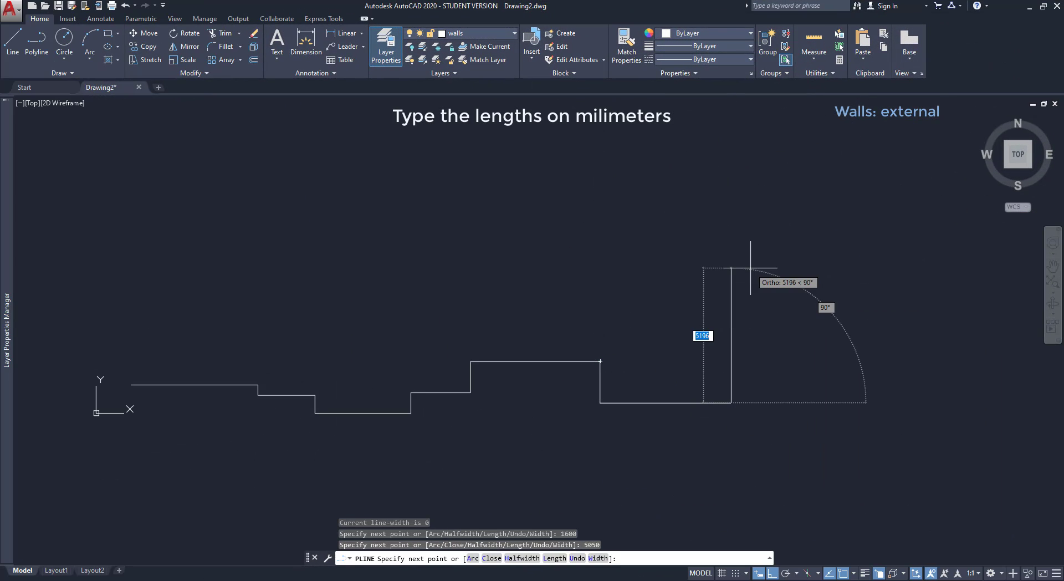
type("3800")
key("Return")
type("400")
key("Return")
type("4200")
key("Return")
type("18650")
key("Return")
- Add the final 4900 segment and close the outline at its starting corner
type("2000")
key("Return")
left_click(134, 247)
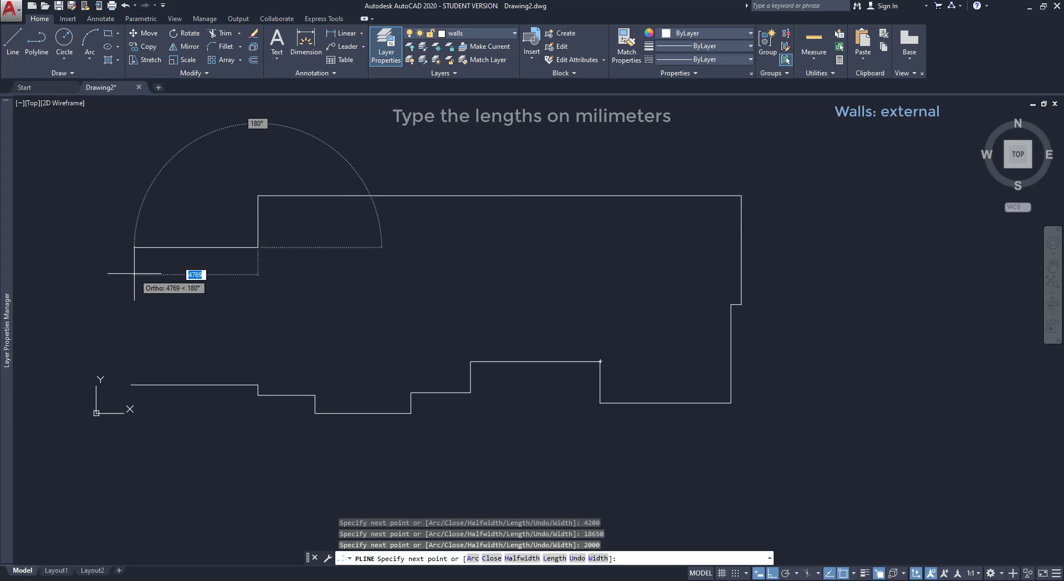
type("4900")
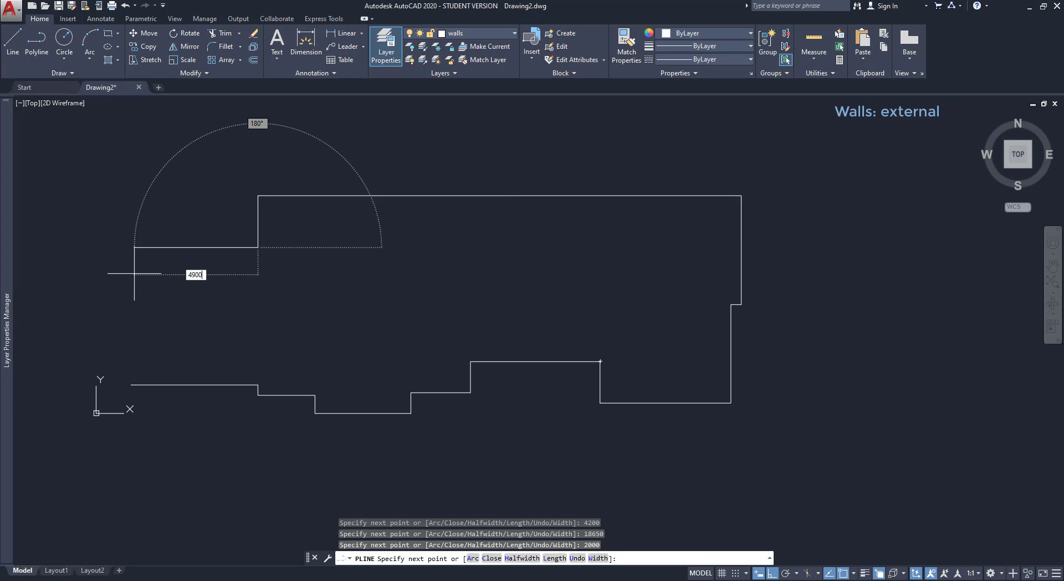
key("Return")
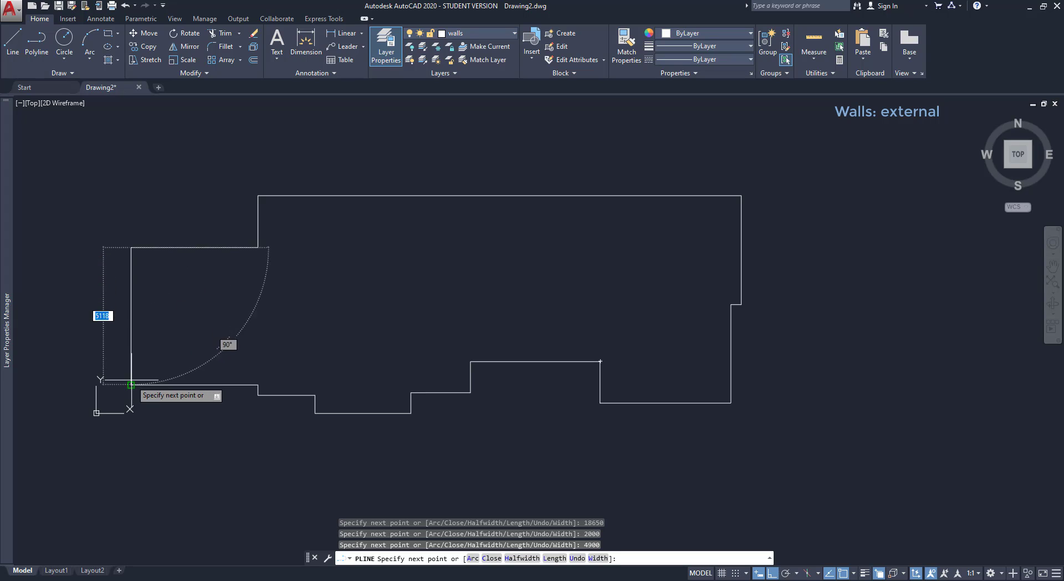
scroll(122, 410, "up", 5)
scroll(124, 434, "up", 2)
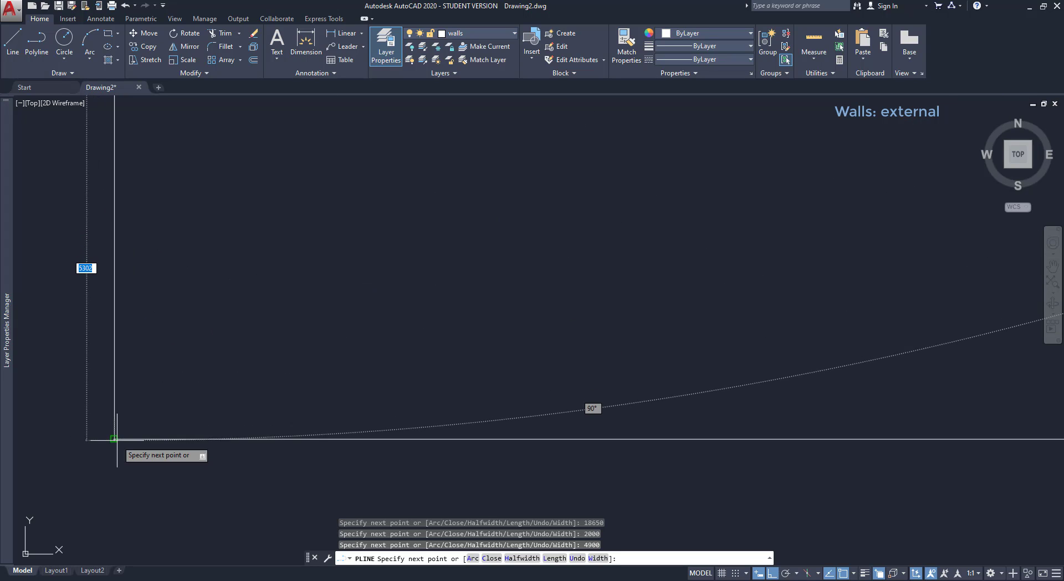
left_click(116, 439)
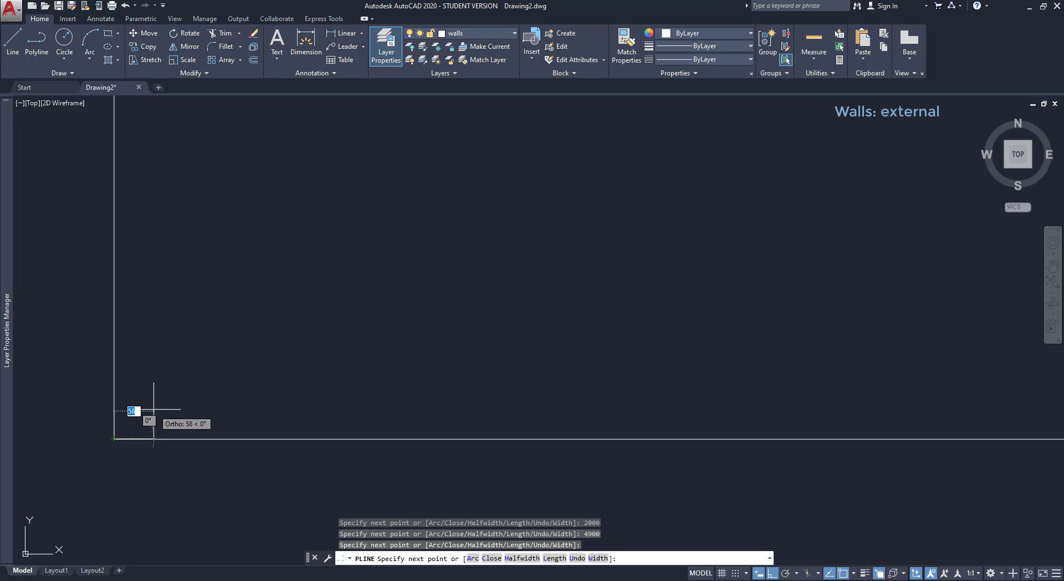
key("Escape")
scroll(180, 322, "down", 8)
scroll(390, 205, "up", 4)
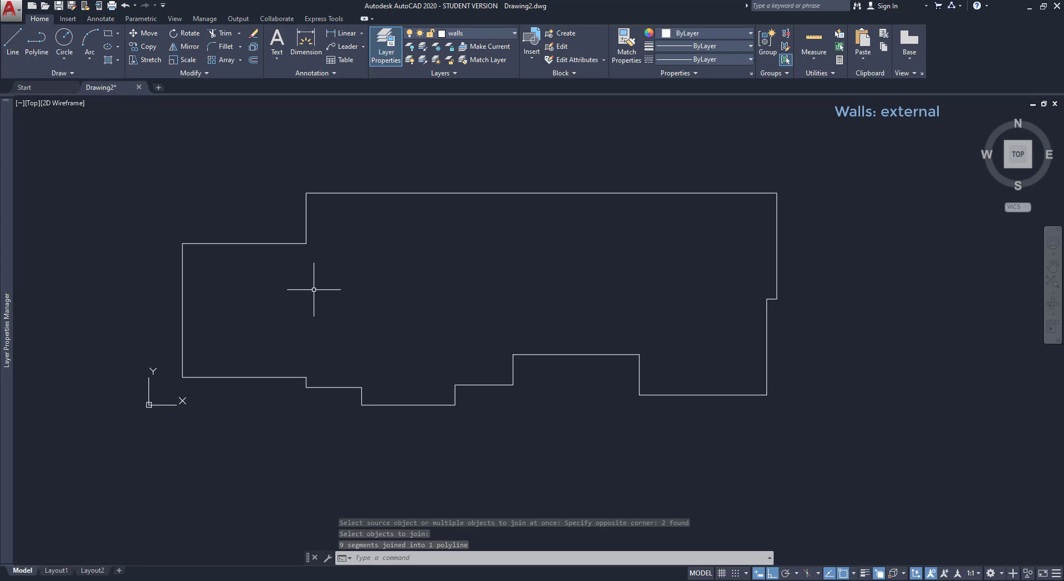
- Offset the external wall polyline 350 inward
left_click(255, 62)
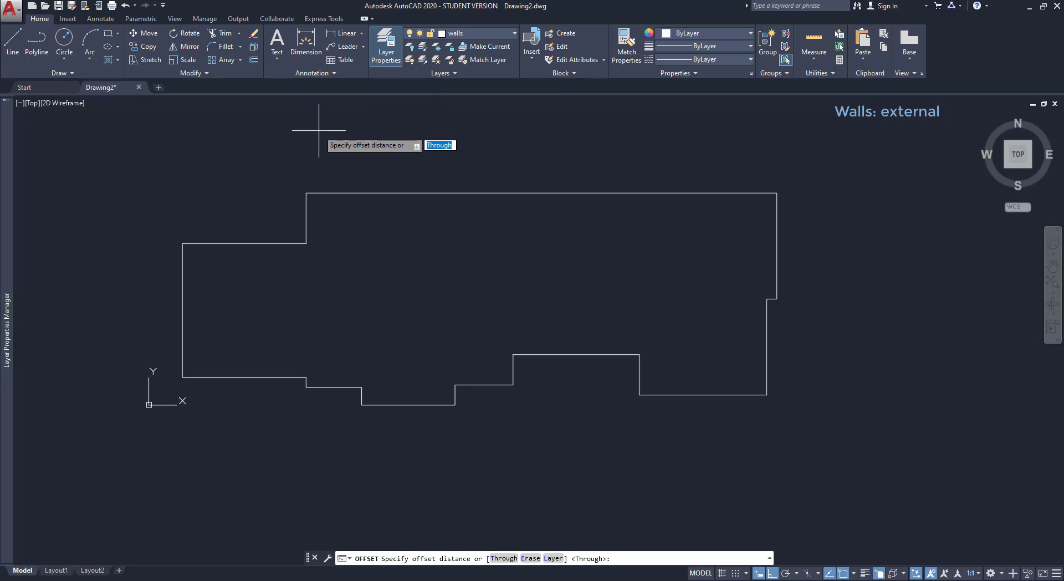
type("350")
key("Return")
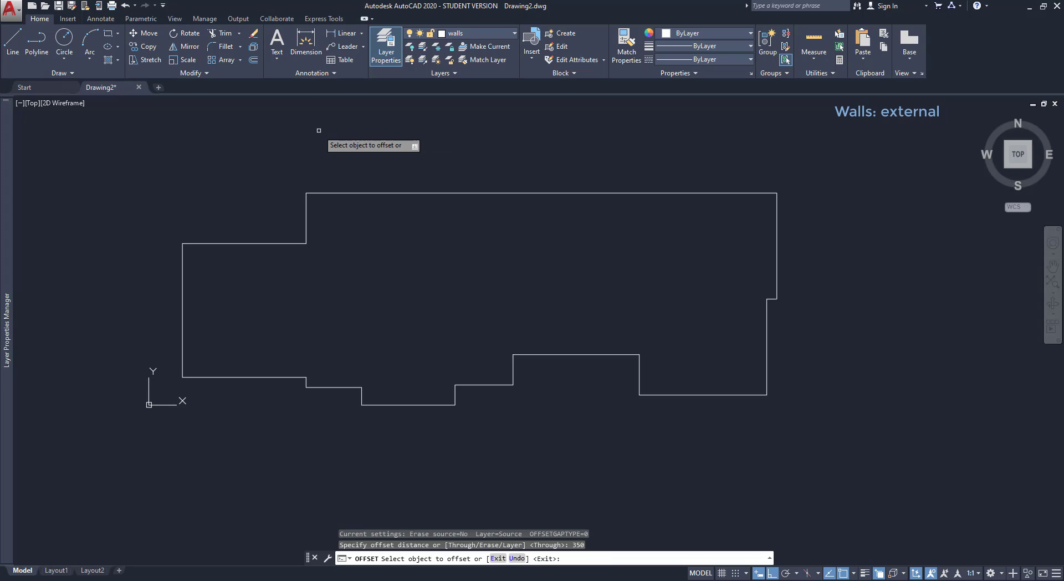
left_click(368, 194)
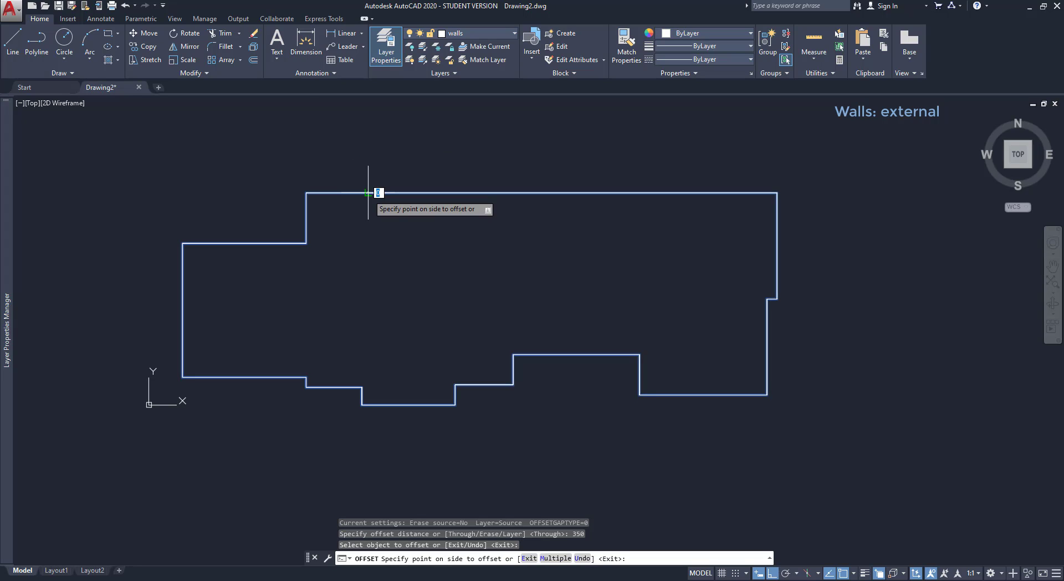
left_click(382, 233)
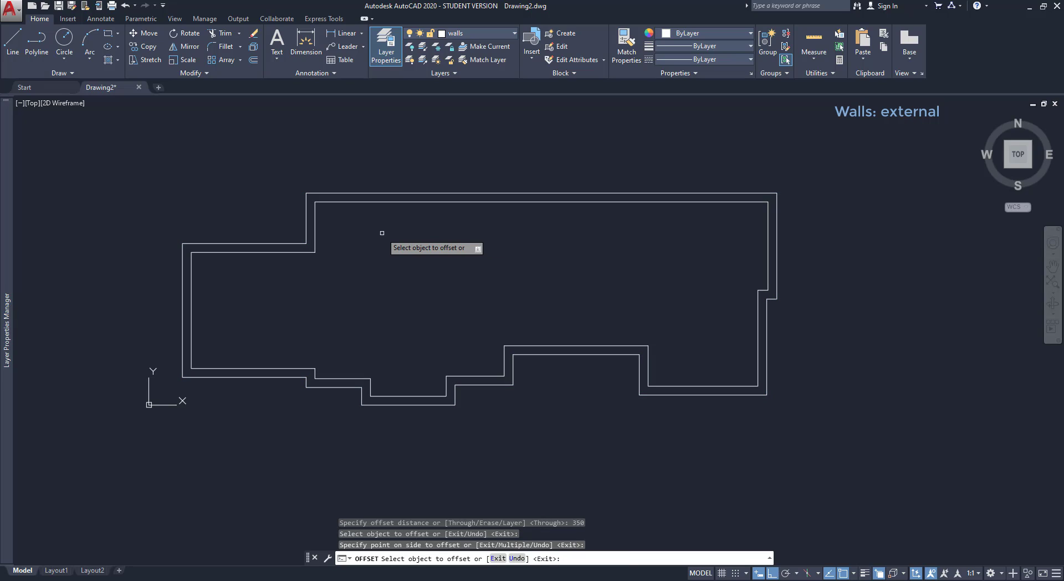
key("Return")
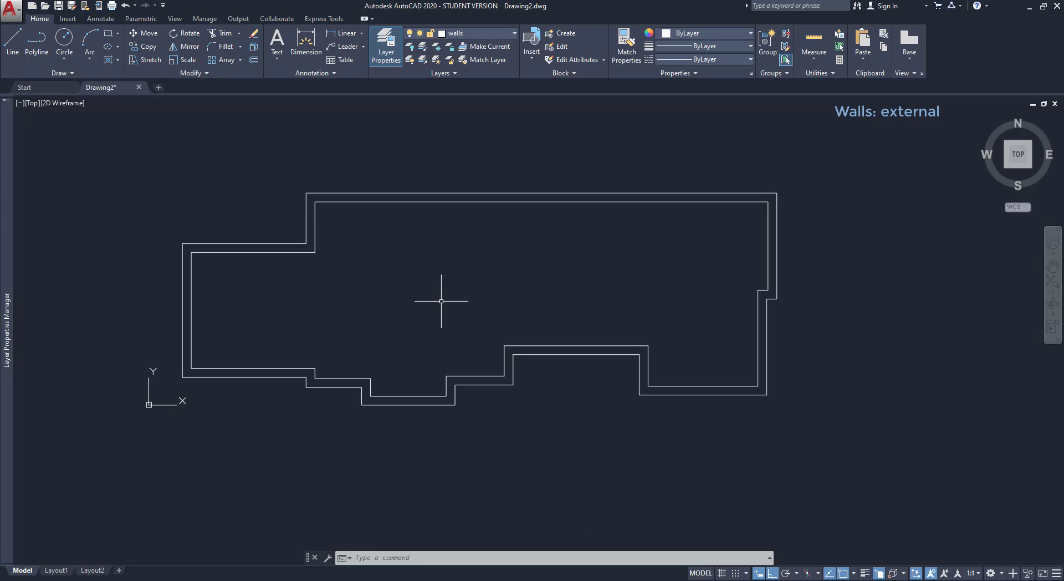
- Save As into the Drawings folder, entering the name 2020-07-07 Project Architecture 1
left_click(16, 18)
mouse_move(39, 144)
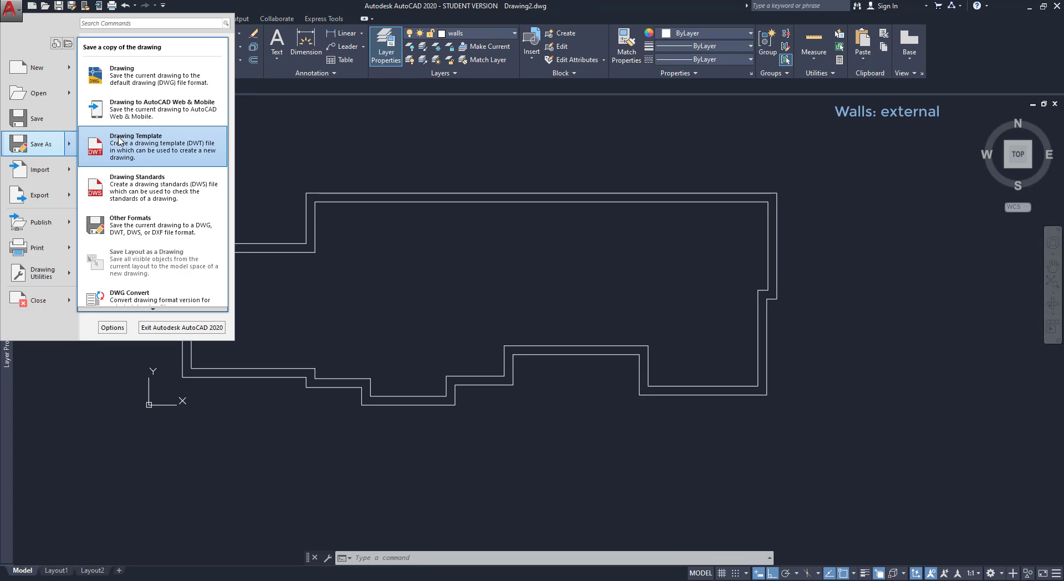
left_click(183, 89)
left_click(556, 360)
left_click(754, 204)
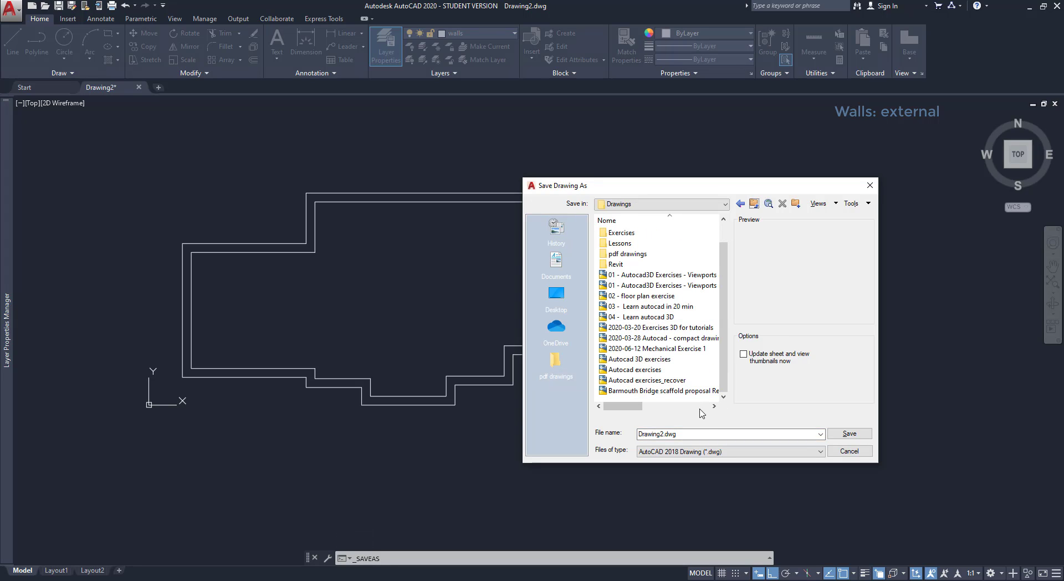
double_click(710, 433)
type("202")
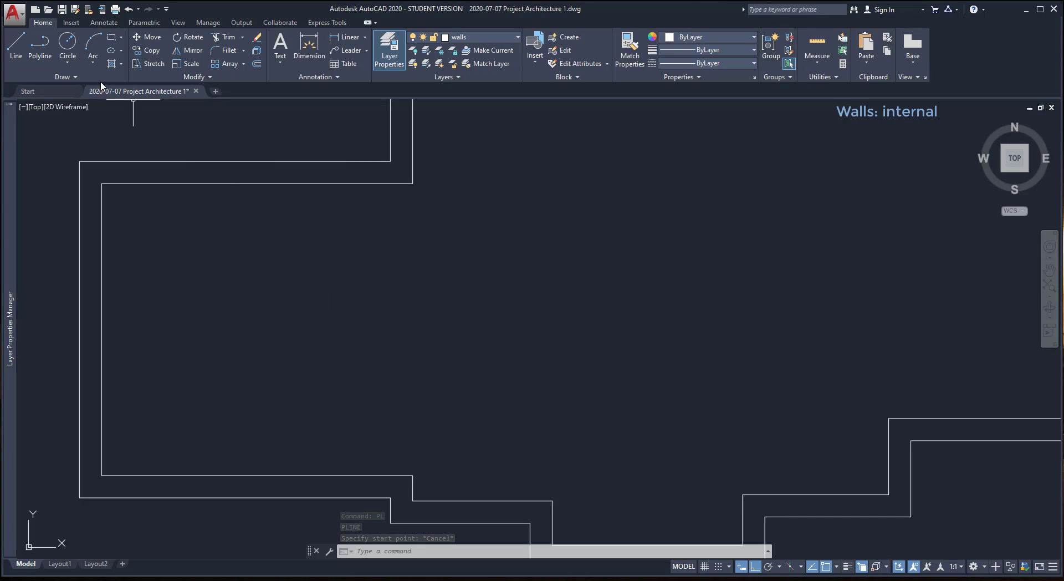
- End the vertical internal wall perpendicular on the inner wall and finish the polyline
left_click(36, 44)
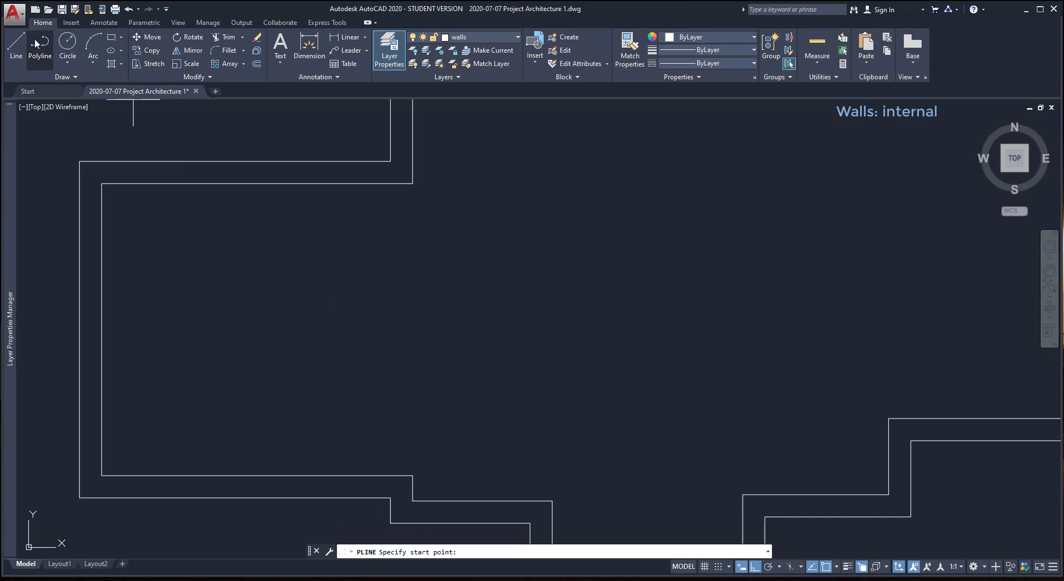
key("Escape")
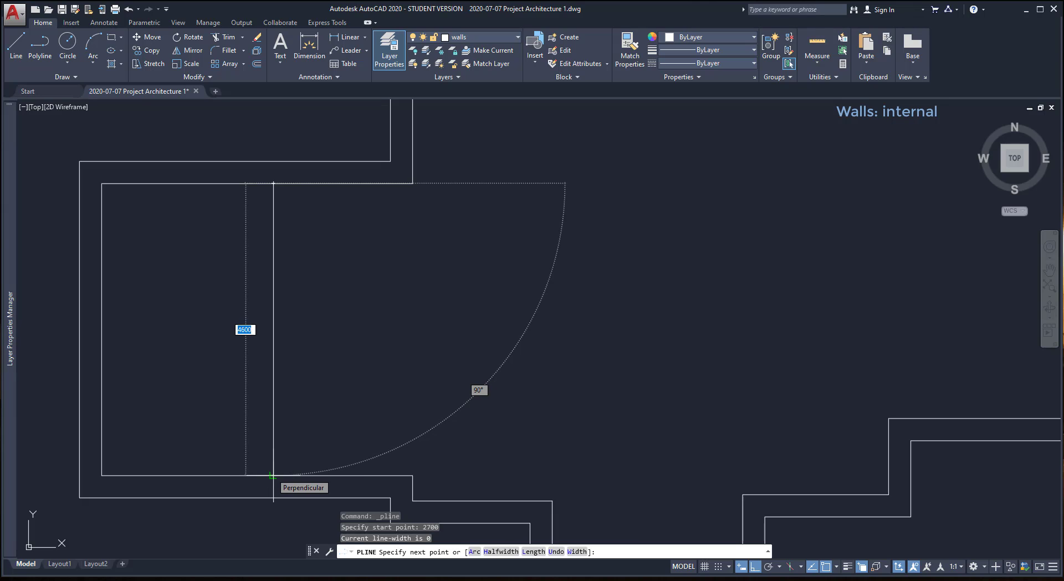
left_click(273, 475)
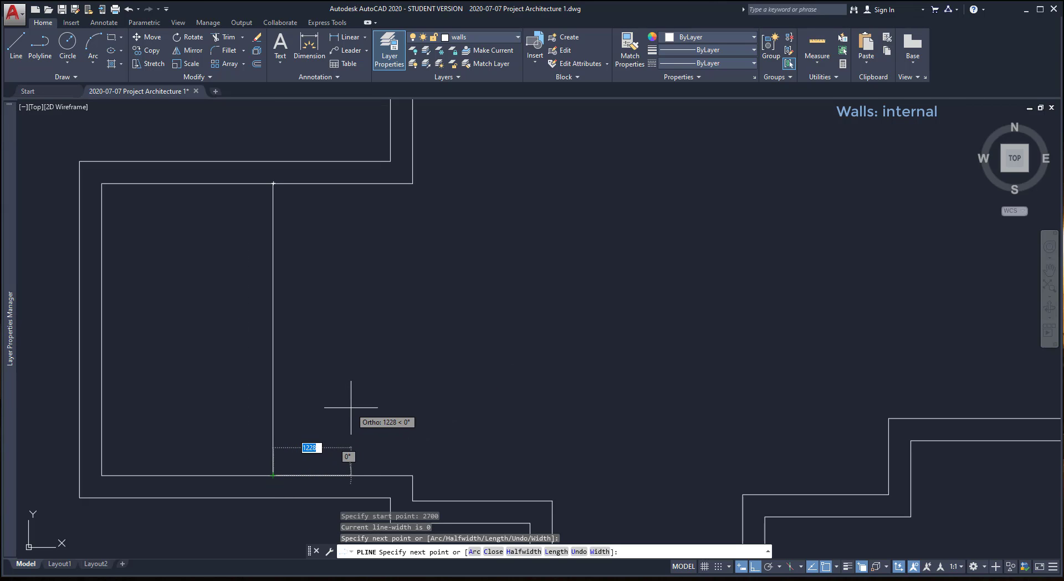
key("Escape")
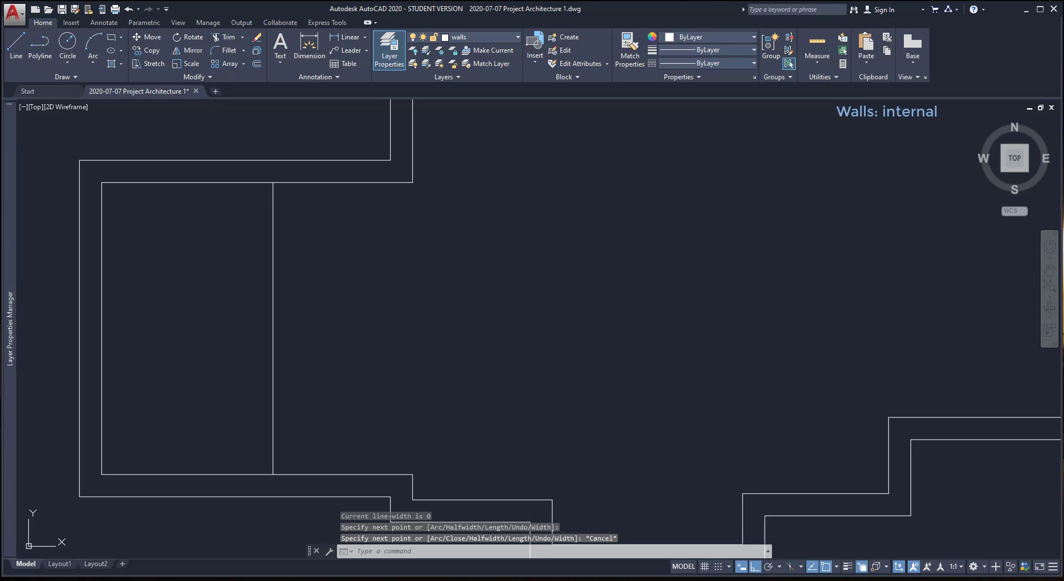
- Draw the room wall: start 2050 along the north wall, 3400 down, left, then 1400 up
middle_click_drag(587, 188, 523, 316)
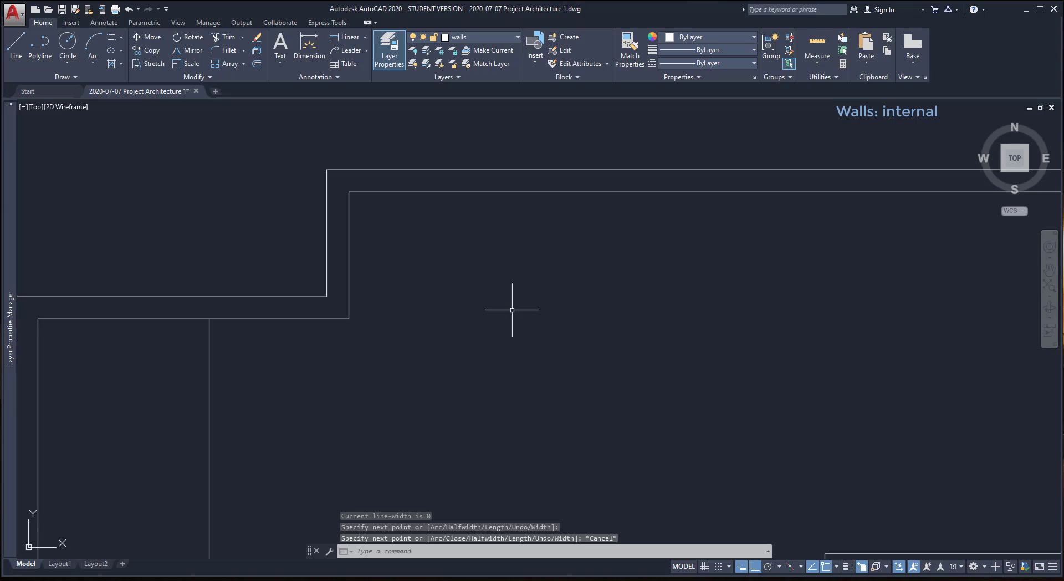
key("Return")
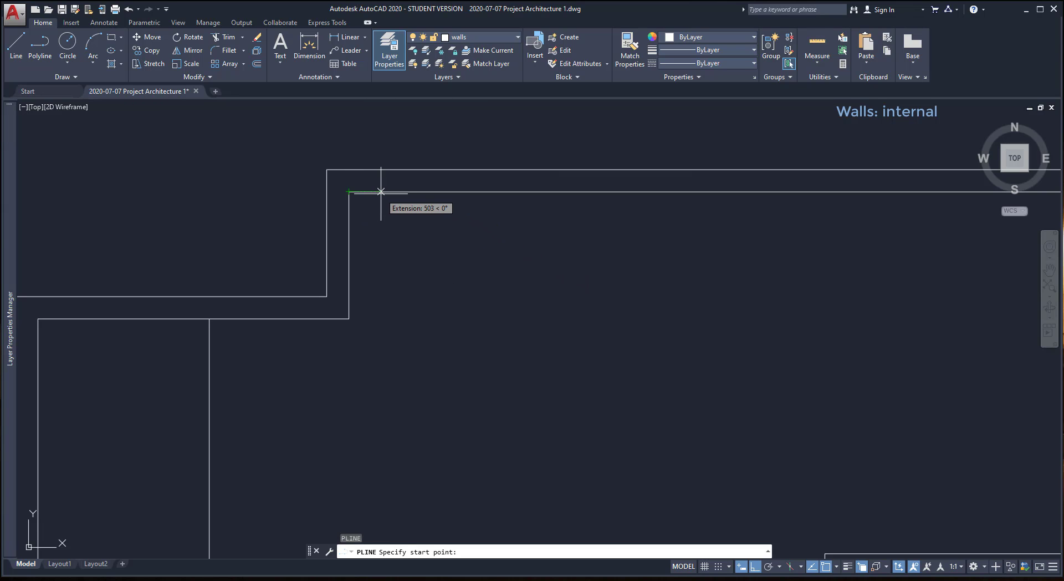
type("2050")
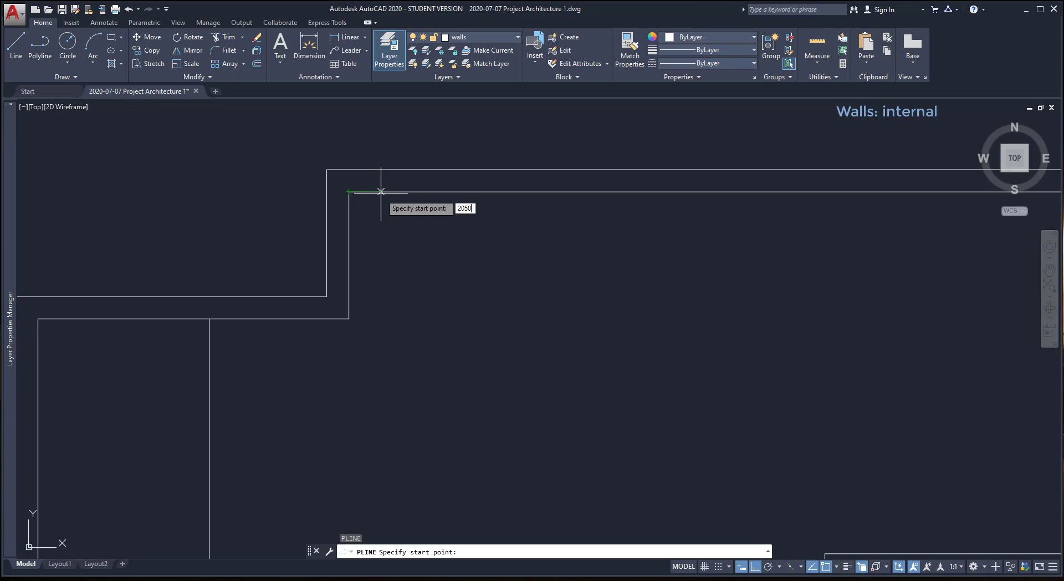
key("Return")
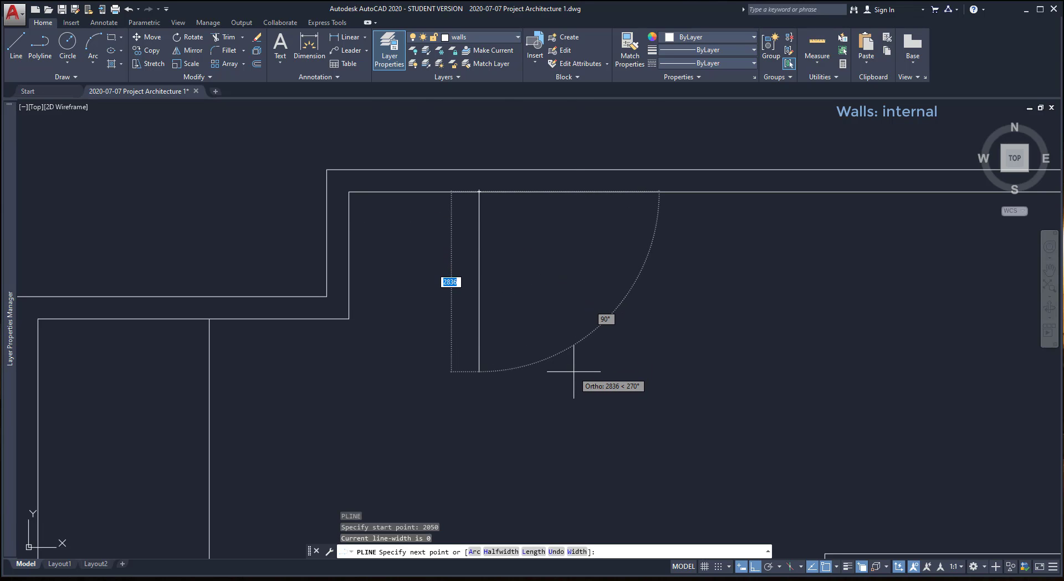
type("3400")
key("Return")
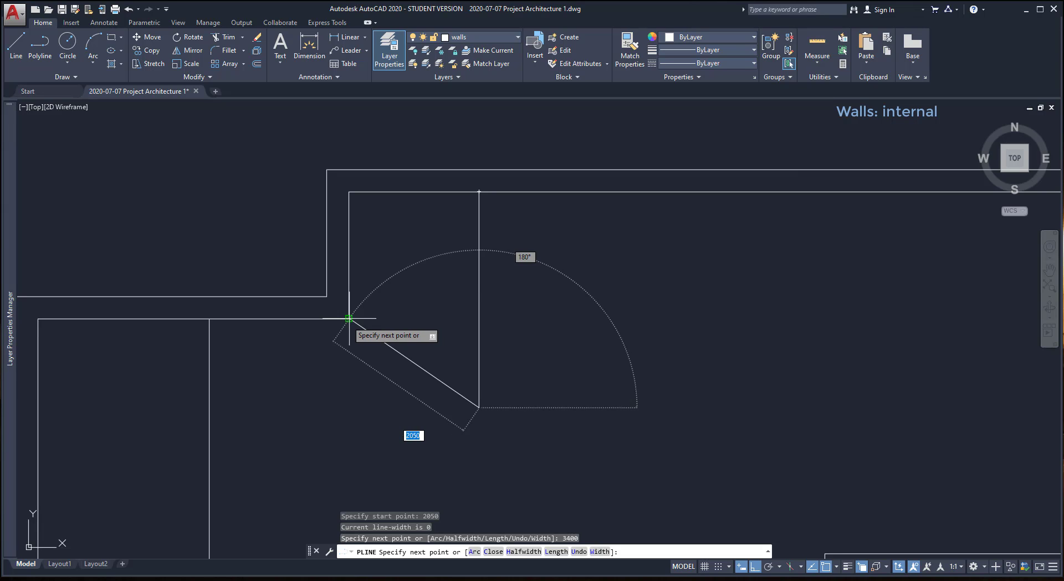
left_click(350, 407)
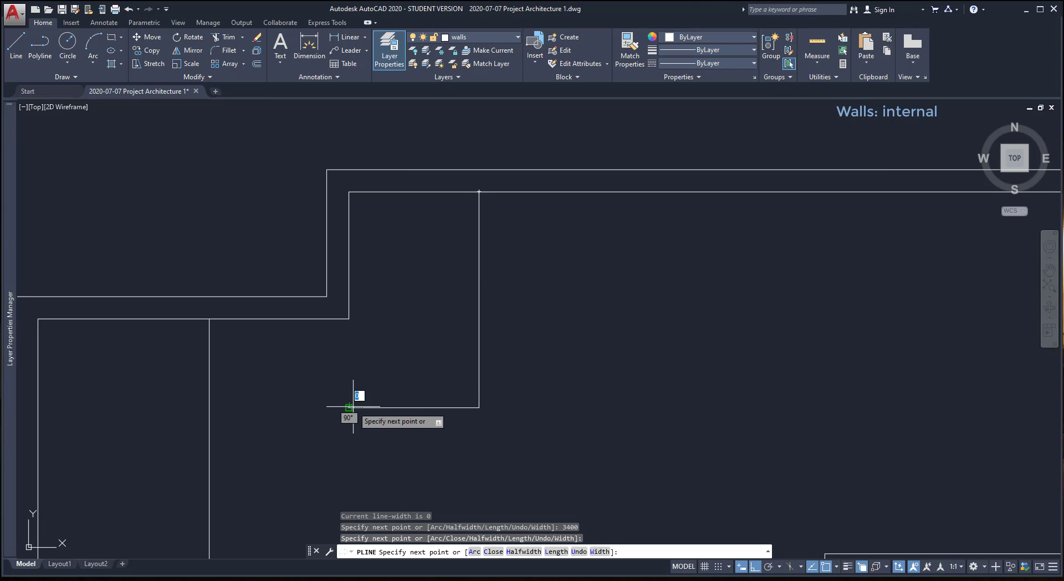
left_click(349, 318)
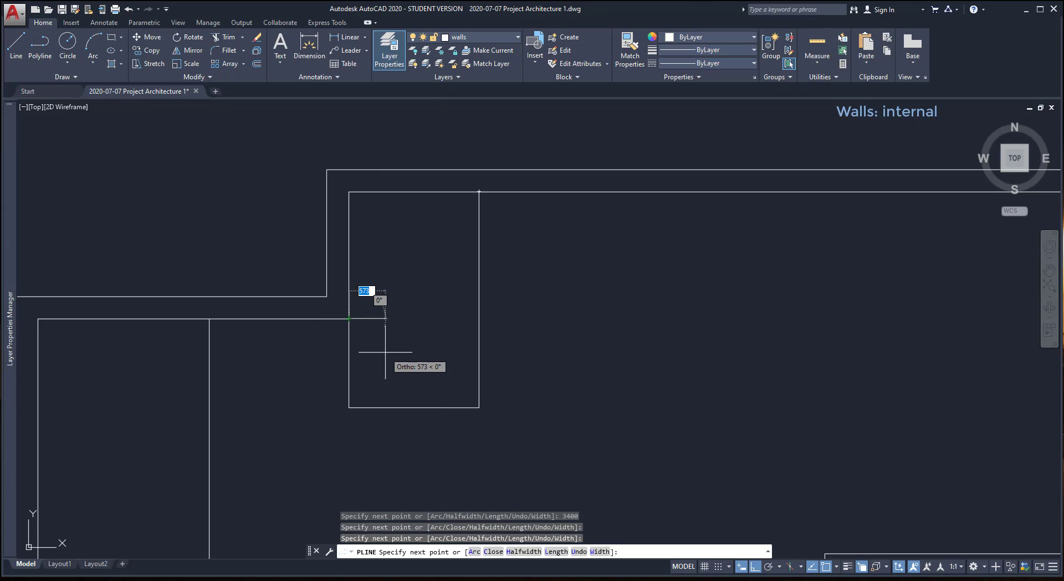
key("Escape")
scroll(388, 366, "down", 2)
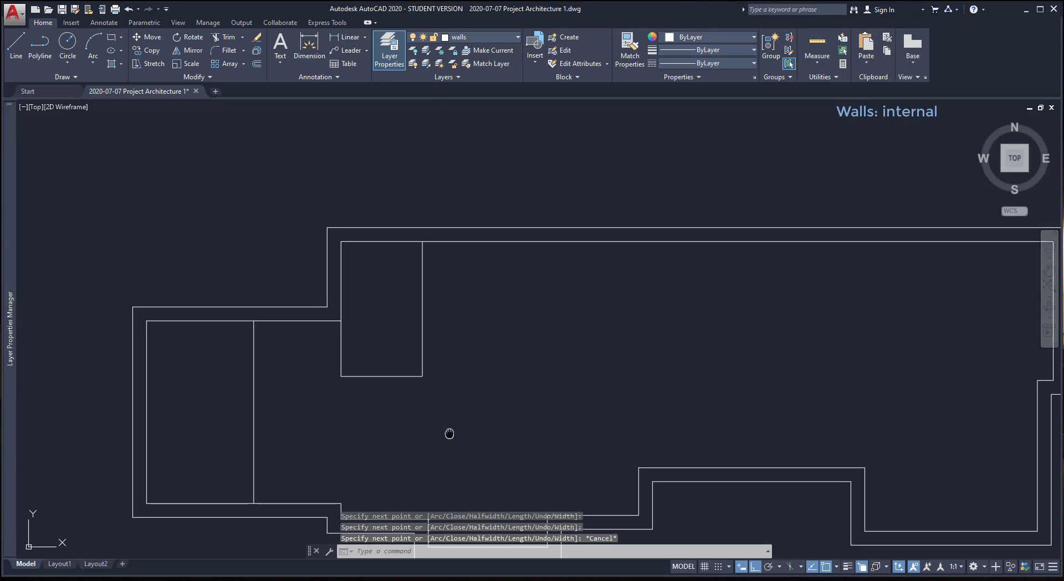
- Draw a stepped wall polyline from the south wall corner: 1700 up, 1400 left, 1800 up
middle_click_drag(447, 429, 400, 352)
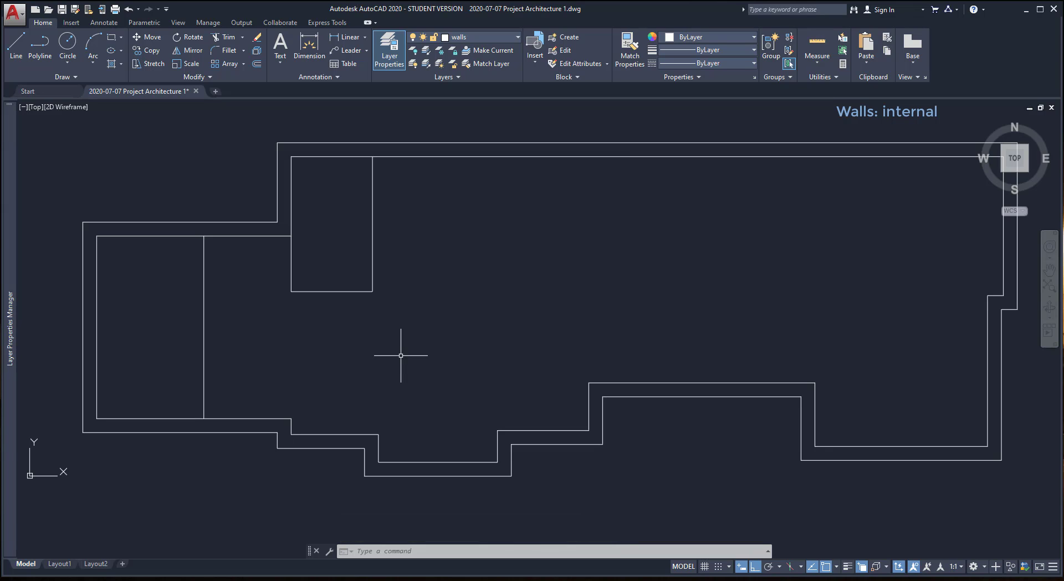
key("Return")
left_click(497, 461)
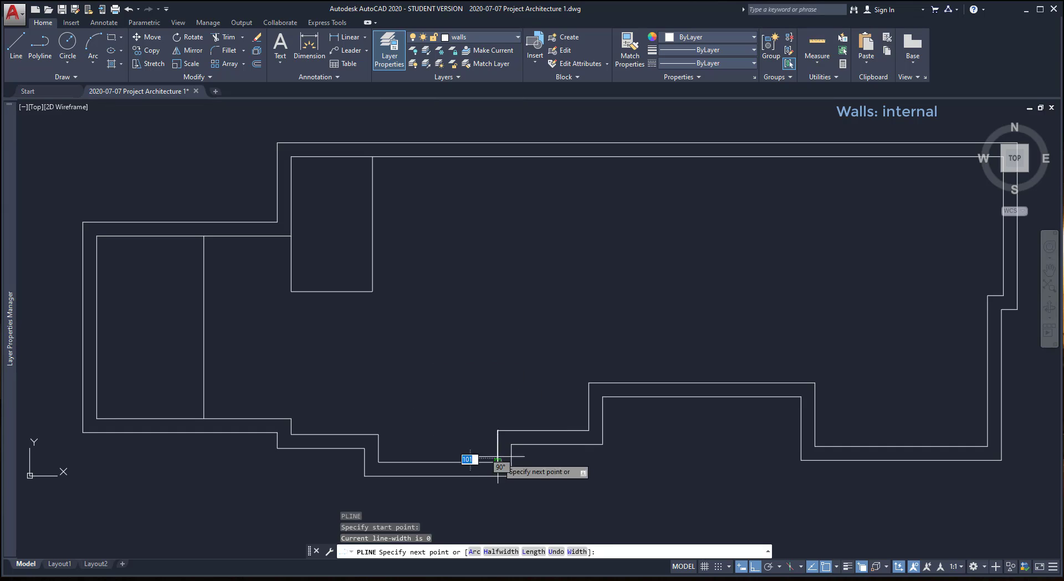
type("1700")
key("Return")
type("1")
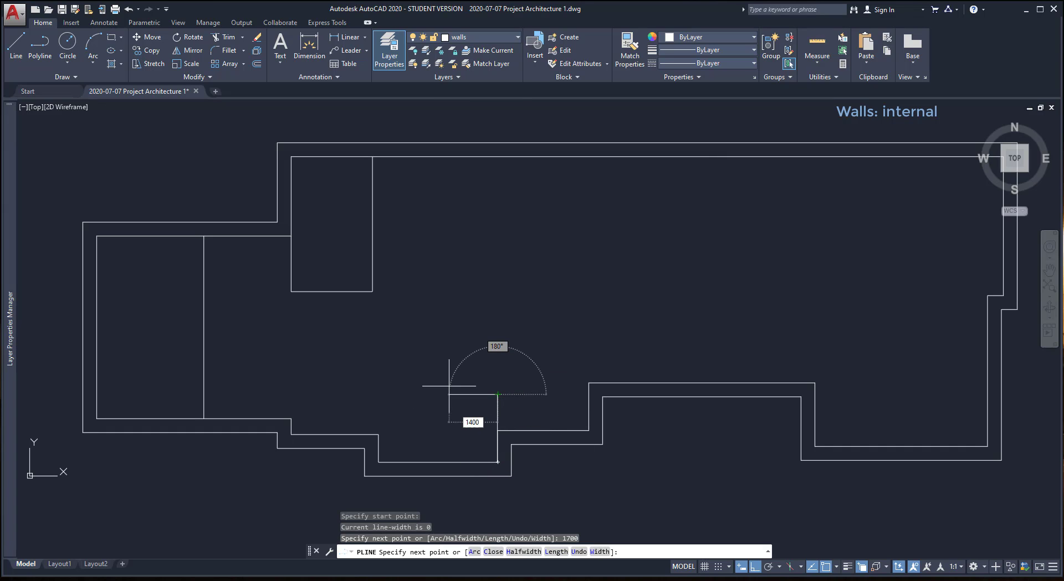
key("Return")
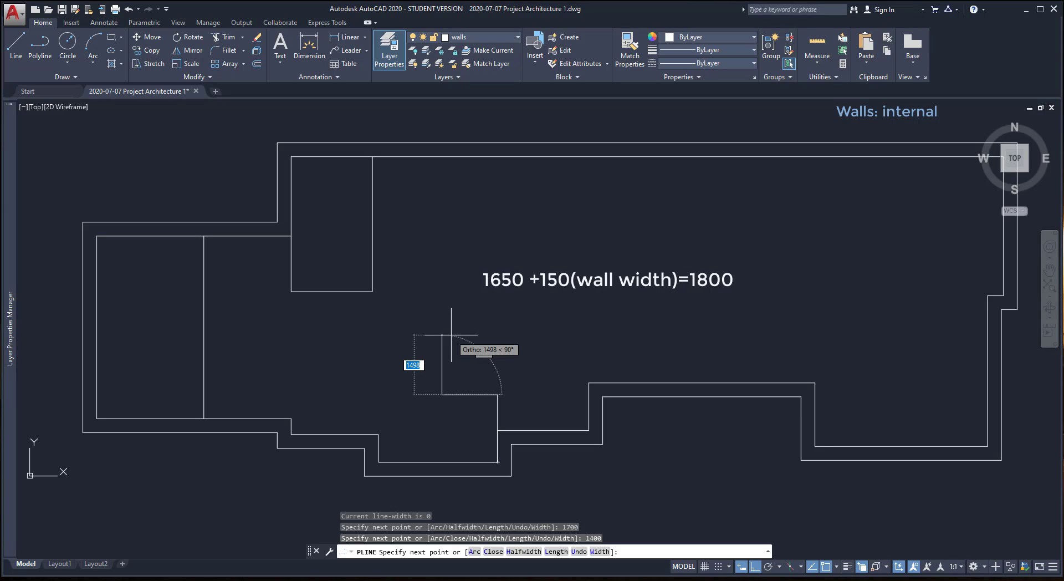
type("1800")
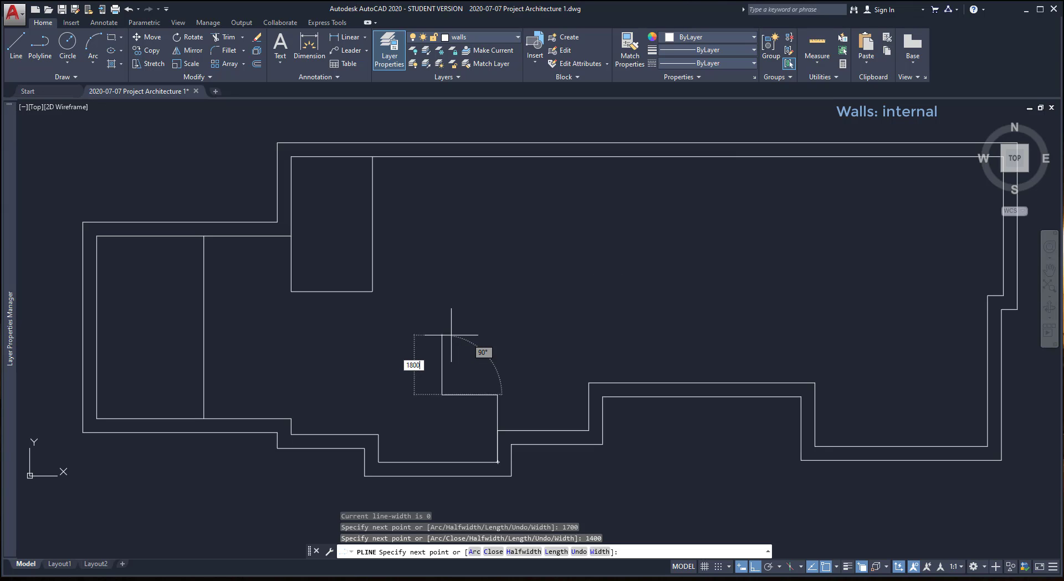
key("Return")
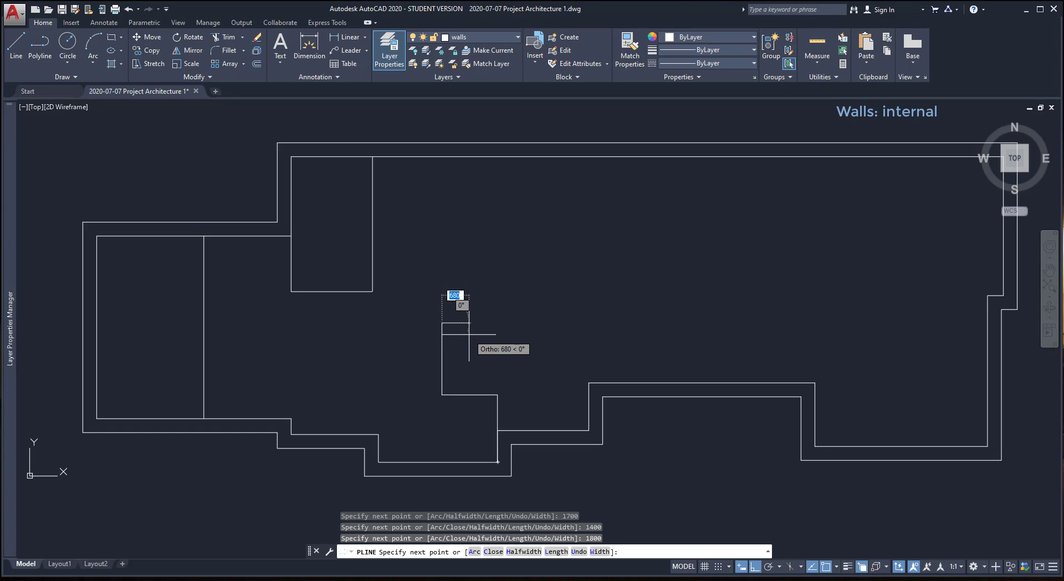
key("Escape")
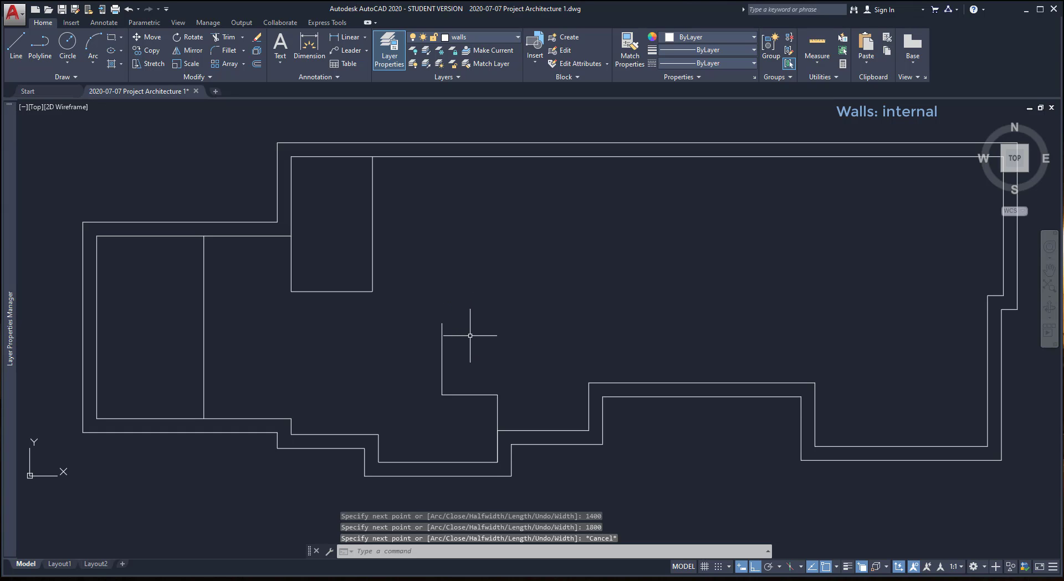
- Offset the dividing wall, the small room outline and the stepped wall by 150
type("o")
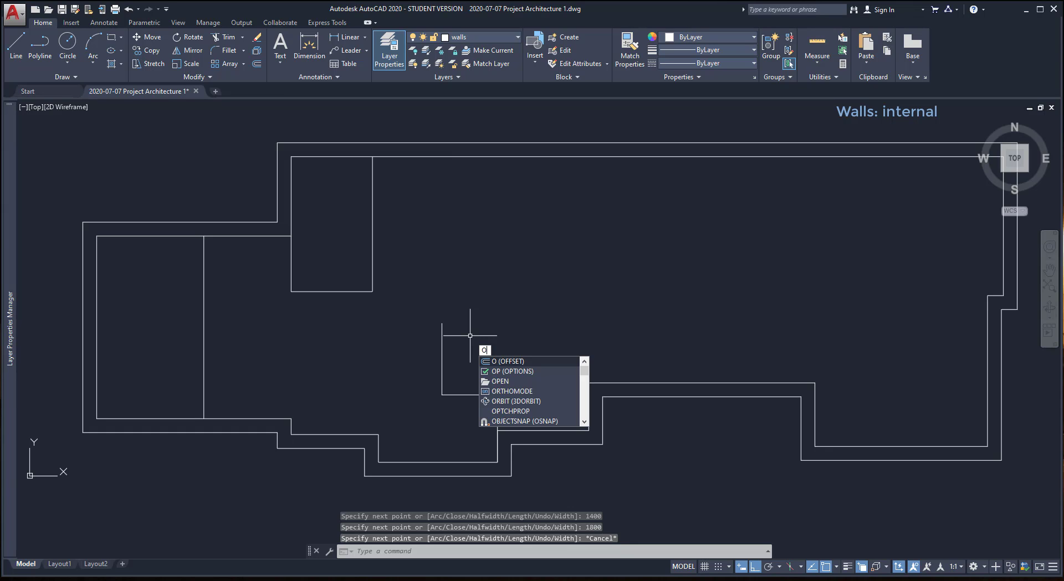
key("Return")
type("150")
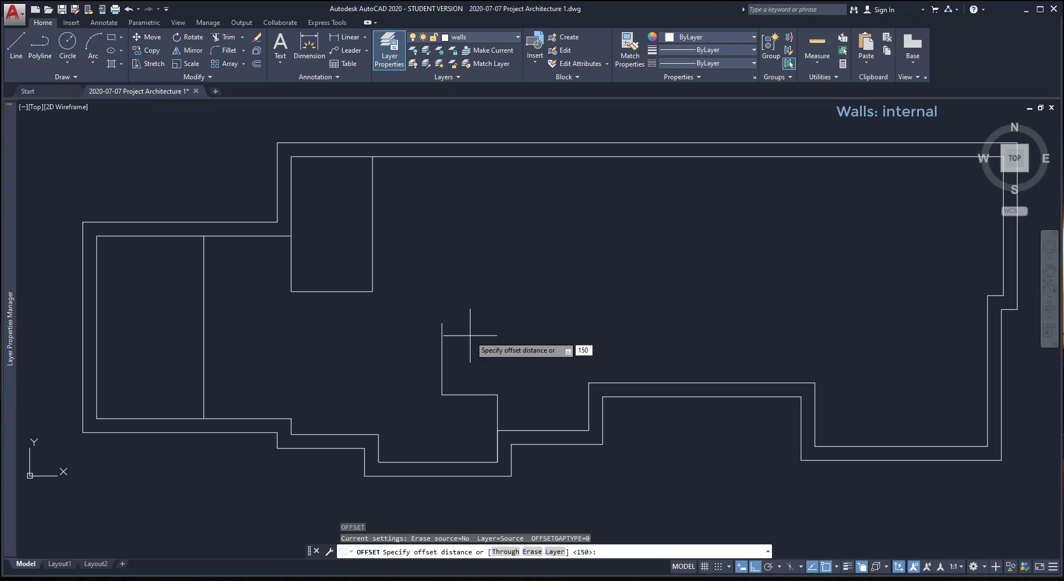
key("Return")
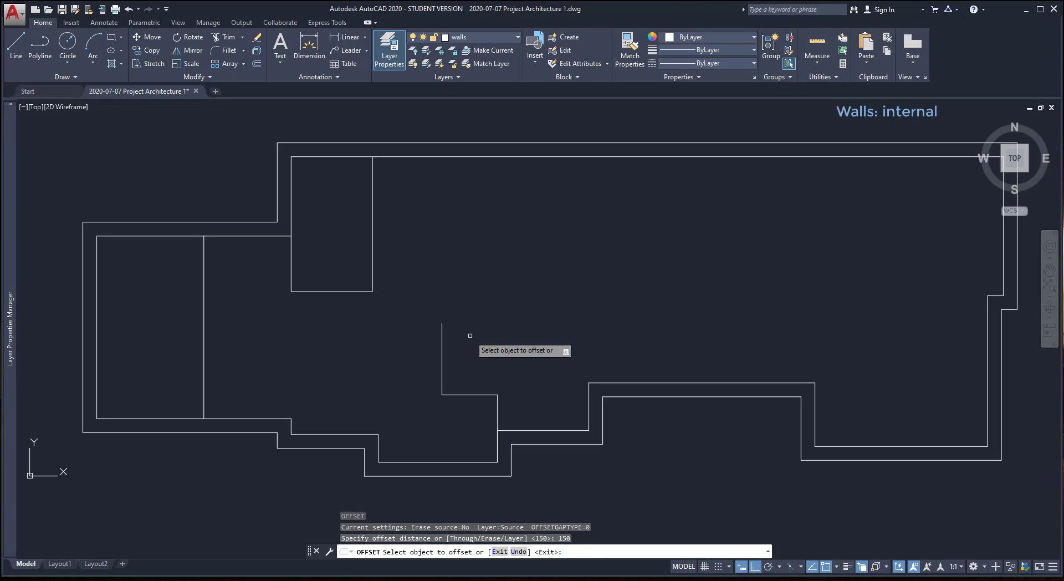
left_click(205, 350)
left_click(248, 350)
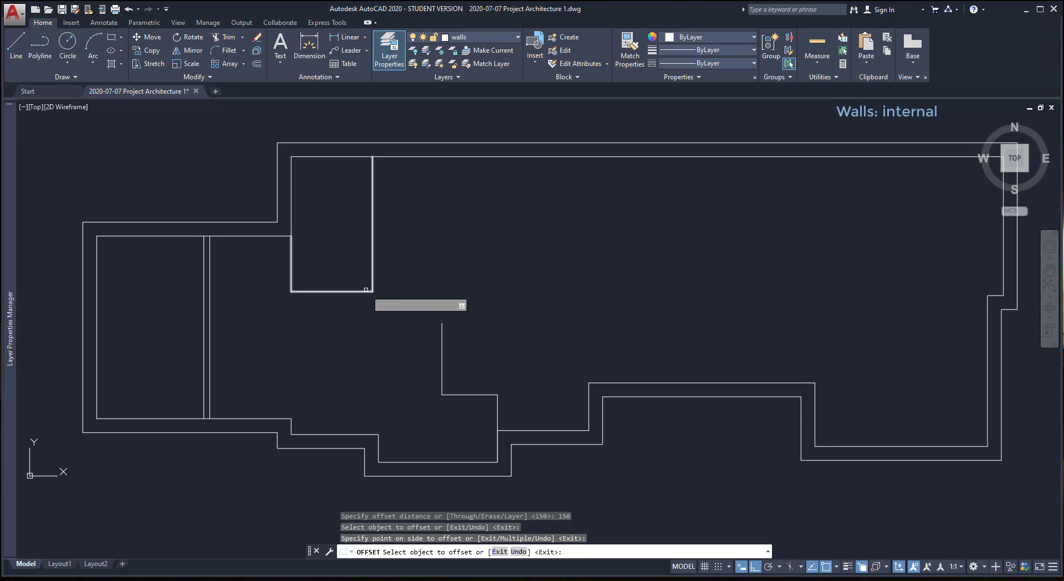
left_click(363, 291)
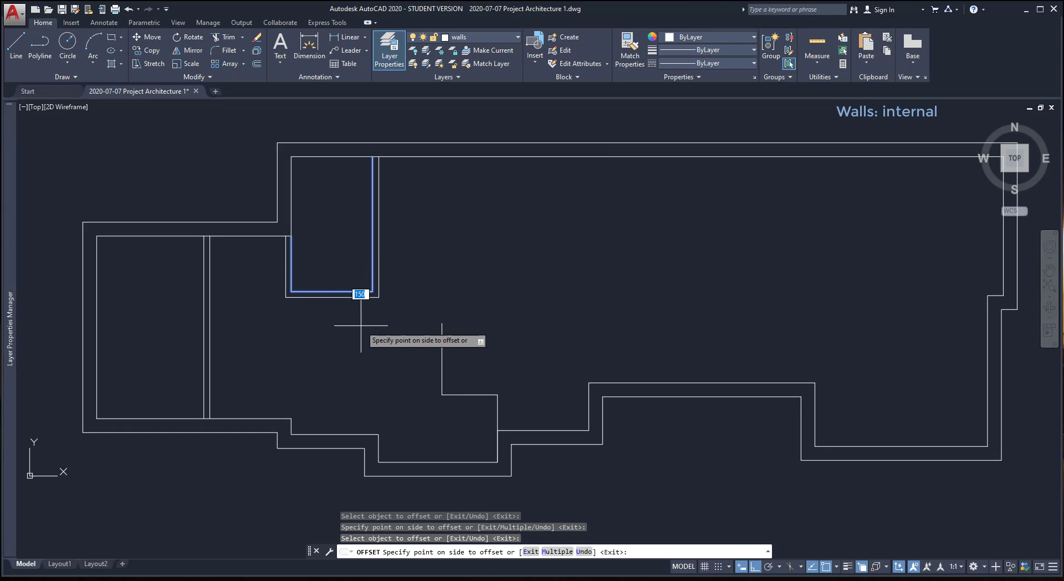
left_click(361, 320)
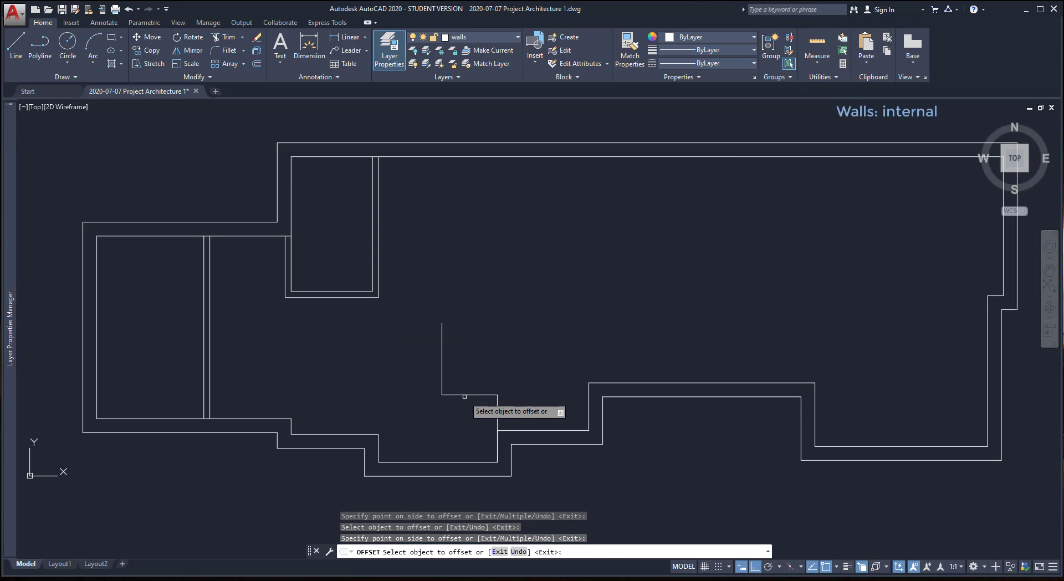
left_click(464, 396)
left_click(502, 398)
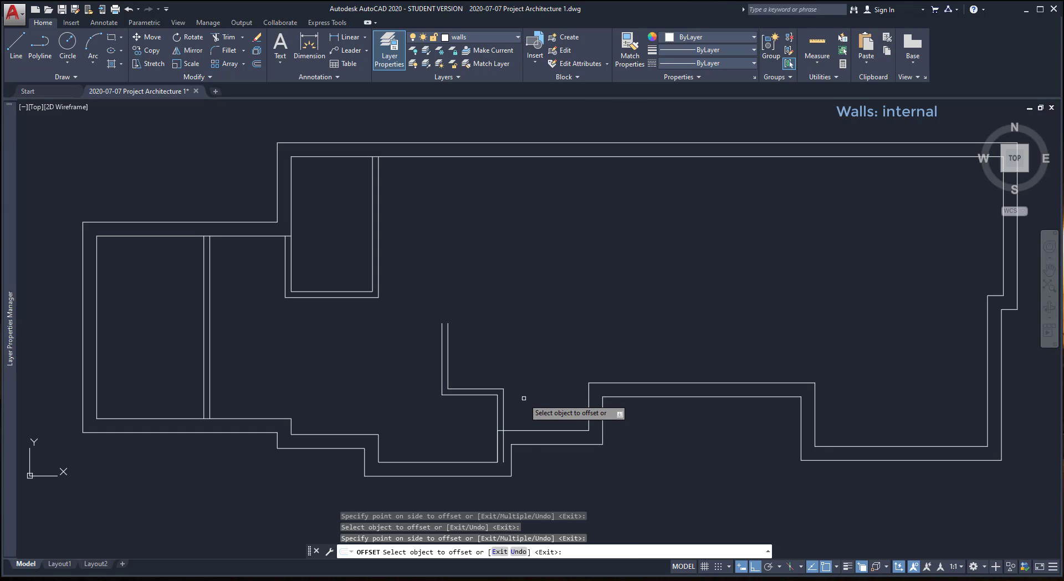
key("Escape")
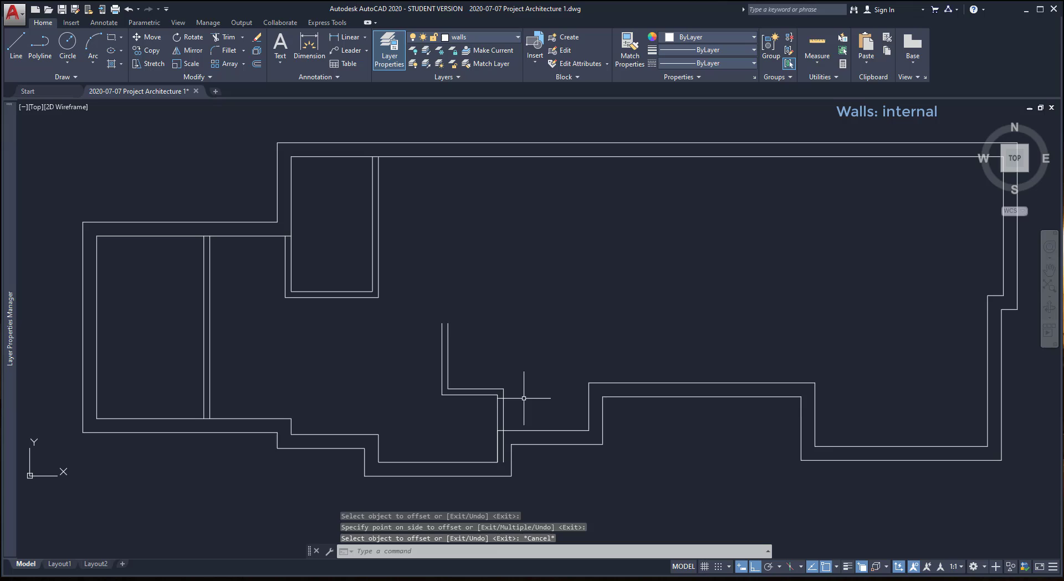
- Stretch the offset stepped wall line's lower end onto the south wall line
left_click(503, 460)
left_click(504, 460)
scroll(502, 463, "up", 4)
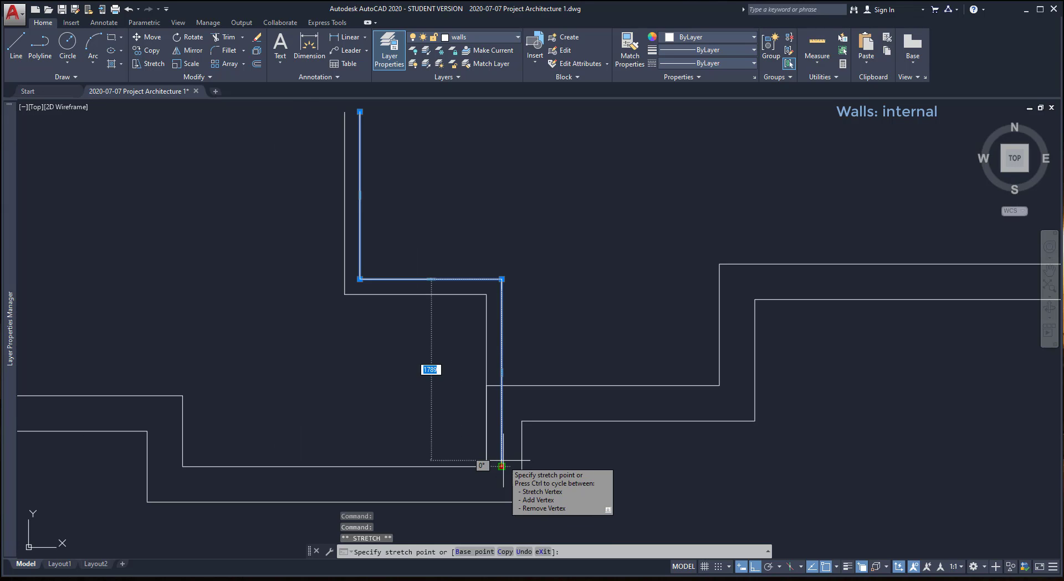
left_click(502, 385)
mouse_move(502, 386)
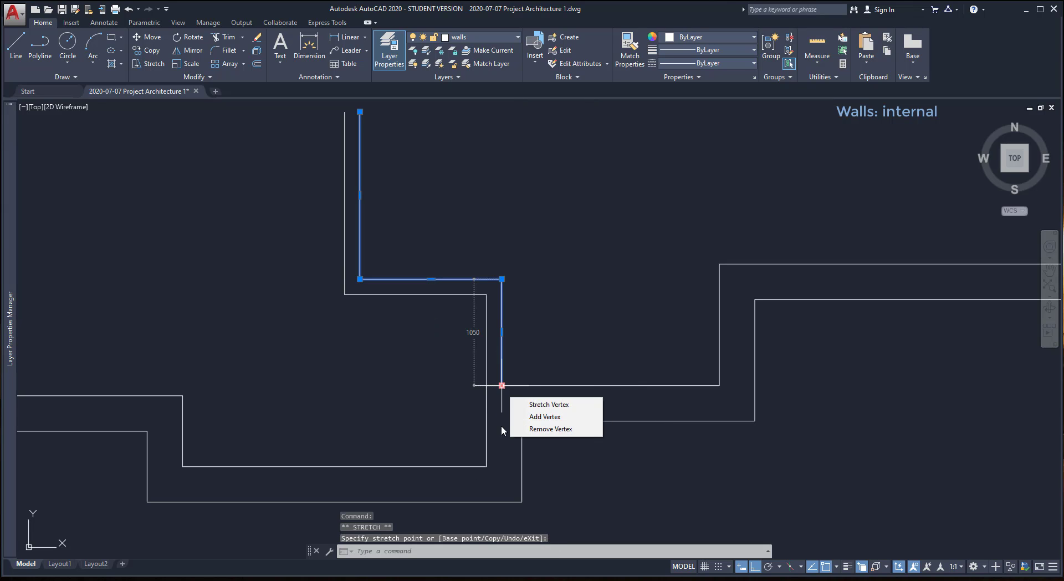
key("Escape")
left_click(488, 438)
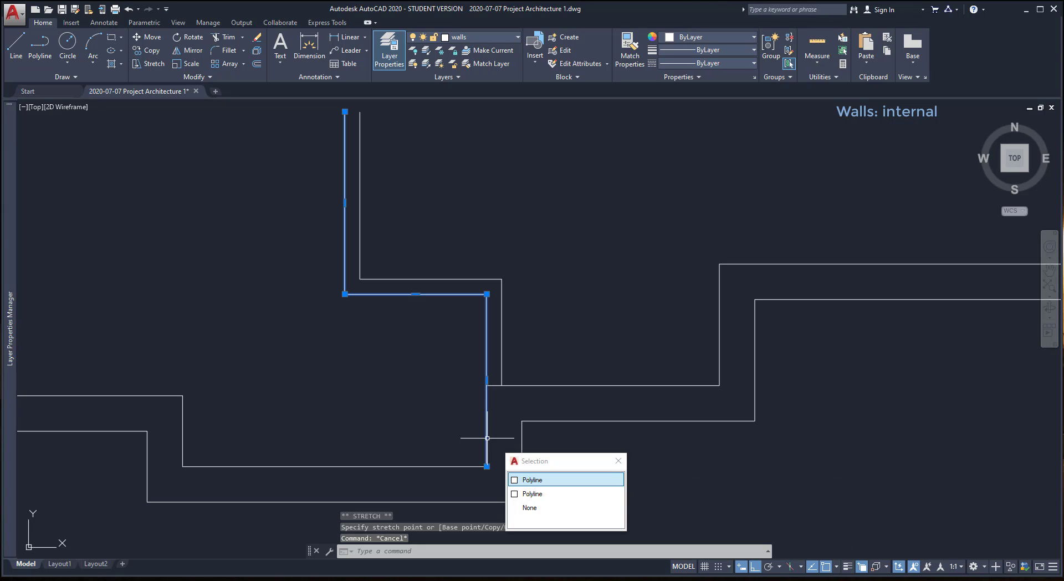
left_click(536, 481)
left_click(487, 466)
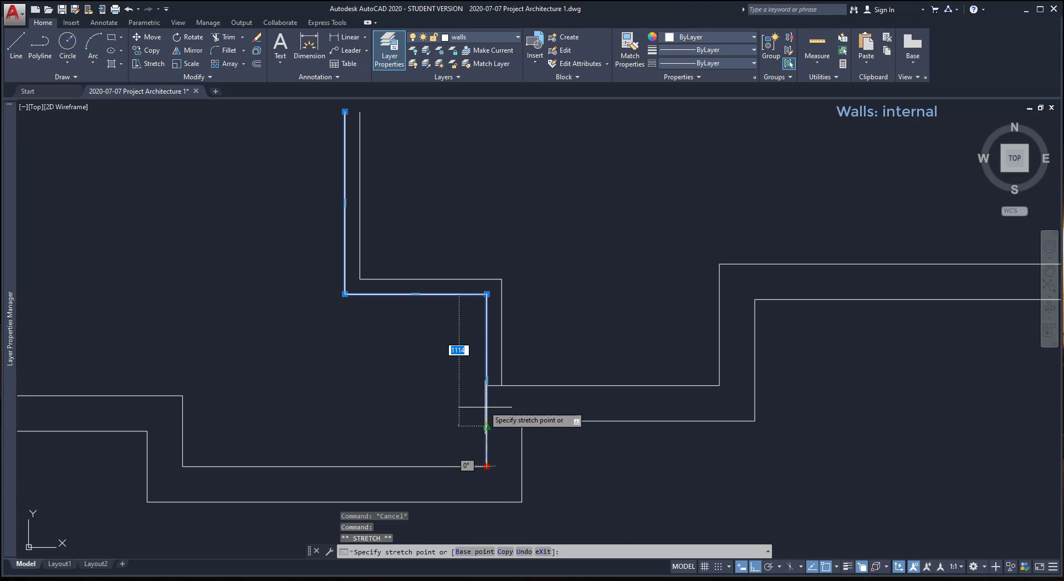
key("Escape")
key("Escape")
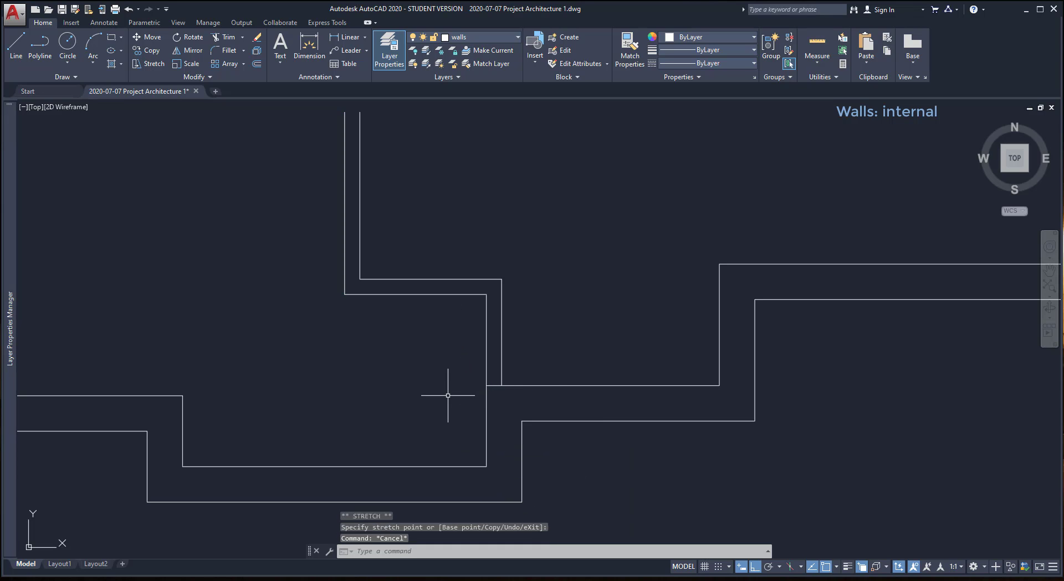
scroll(448, 395, "down", 2)
middle_click_drag(537, 296, 517, 406)
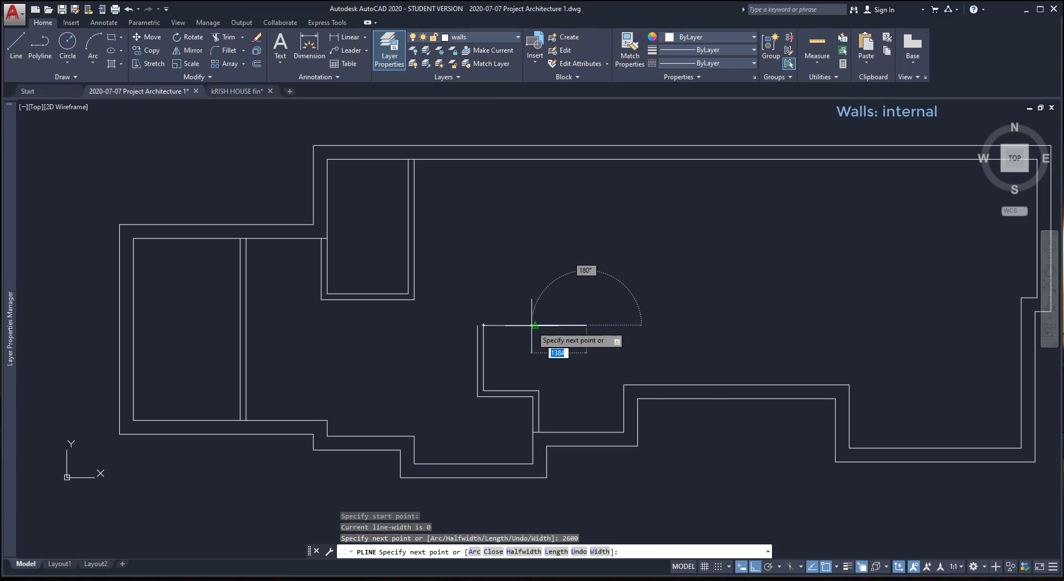
- Add a 1400 wall segment and start a new wall polyline 3000 along the north wall
type("1400")
key("Return")
key("Return")
type("pl")
key("Return")
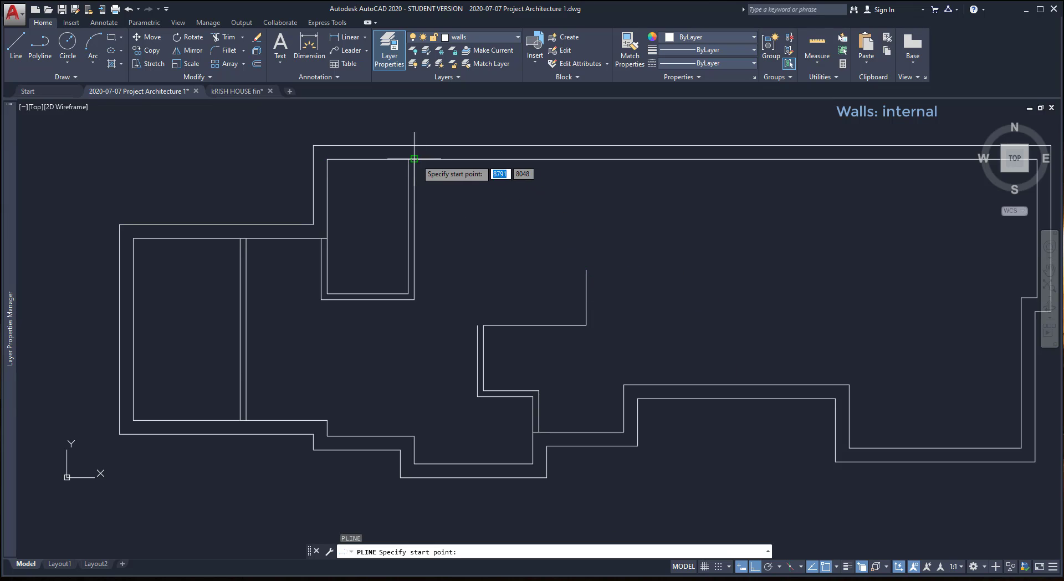
type("3000")
key("Return")
- Draw the 4050 wall drop from the north wall and offset its lines by 150
type("4050")
key("Return")
left_click(414, 300)
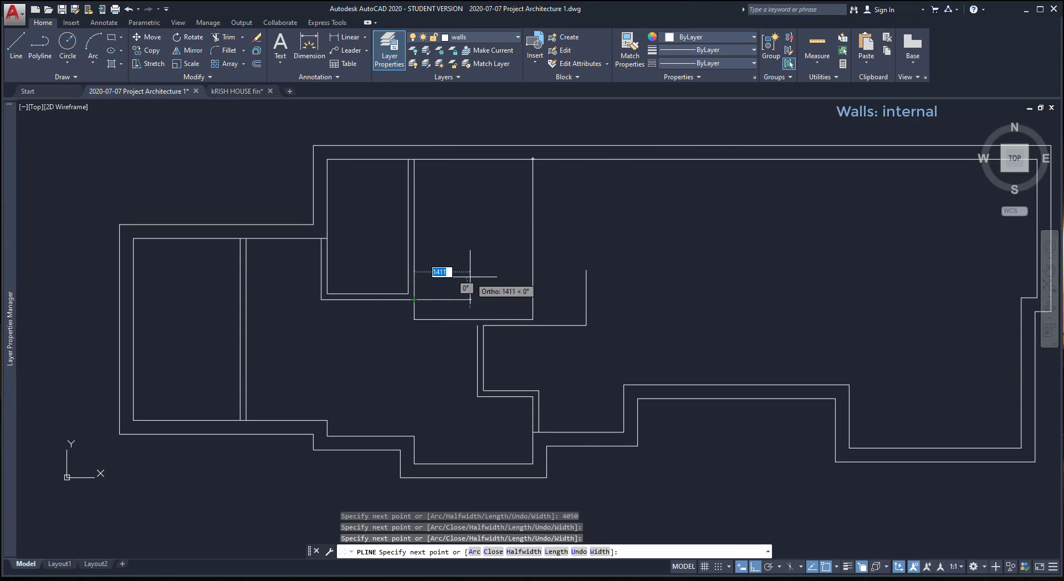
key("Return")
type("o")
key("Return")
key("Return")
left_click(533, 289)
left_click(563, 301)
left_click(586, 300)
left_click(577, 304)
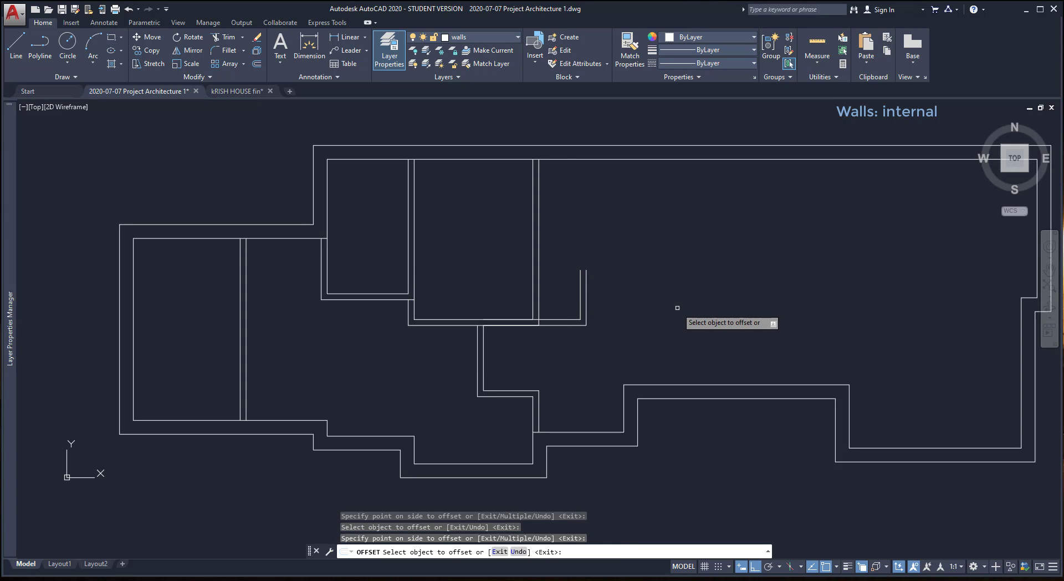
- Draw a wall polyline starting 3550 along the top wall, running 4250 down and 1400 left
key("Return")
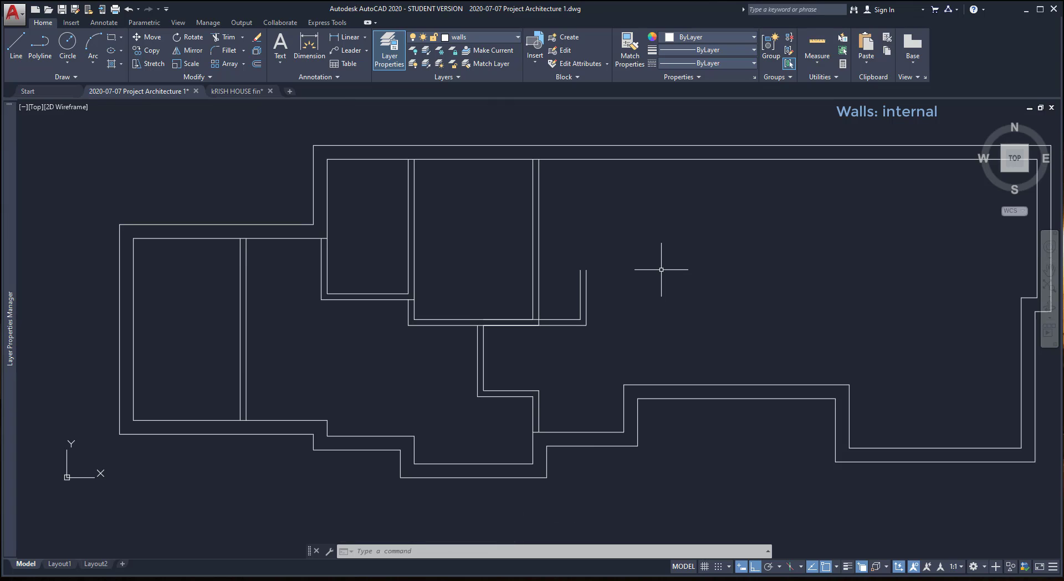
type("pl")
key("Return")
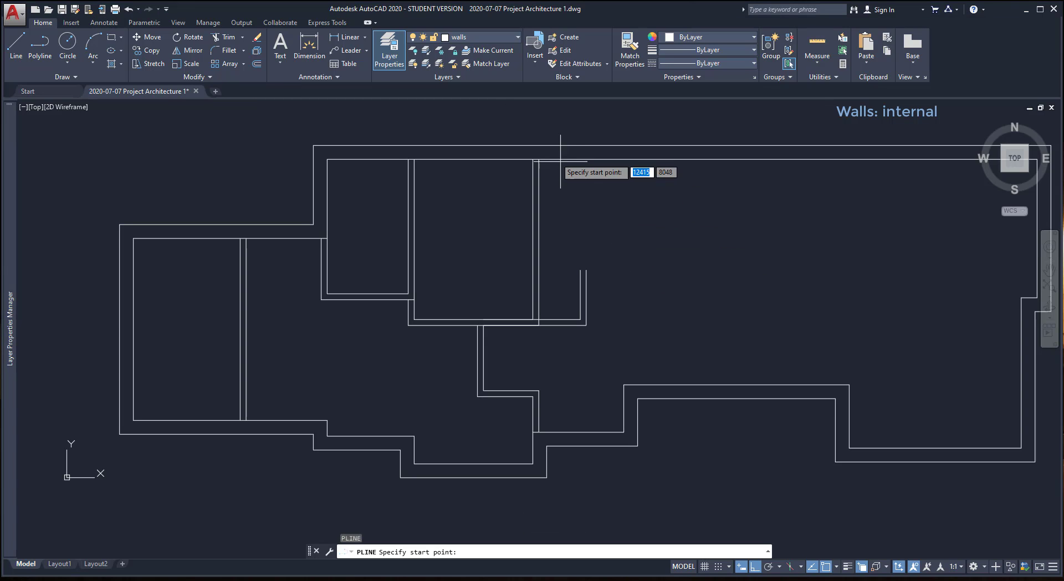
type("3550")
key("Return")
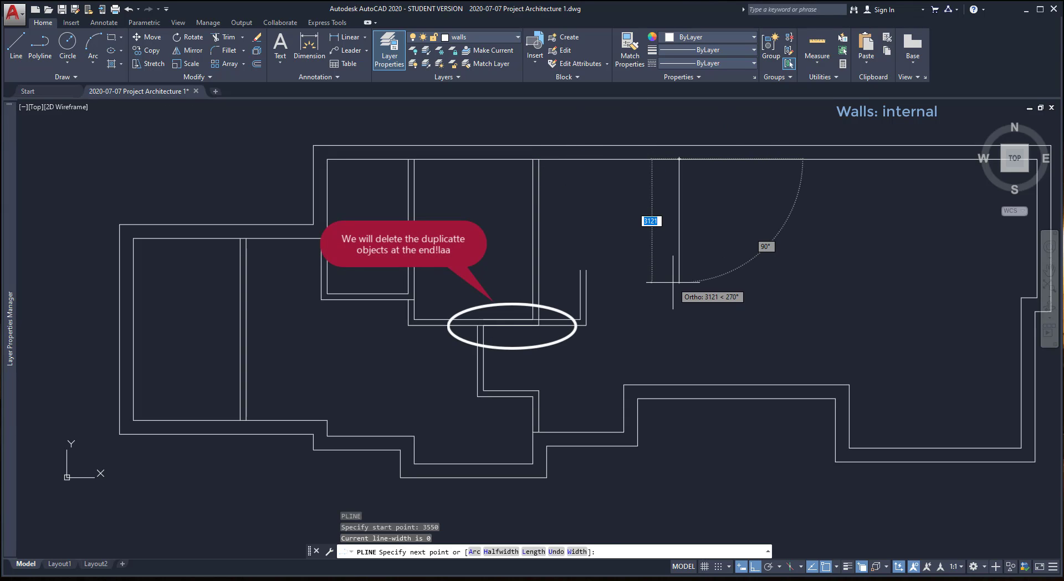
type("4250")
key("Return")
type("1400")
key("Return")
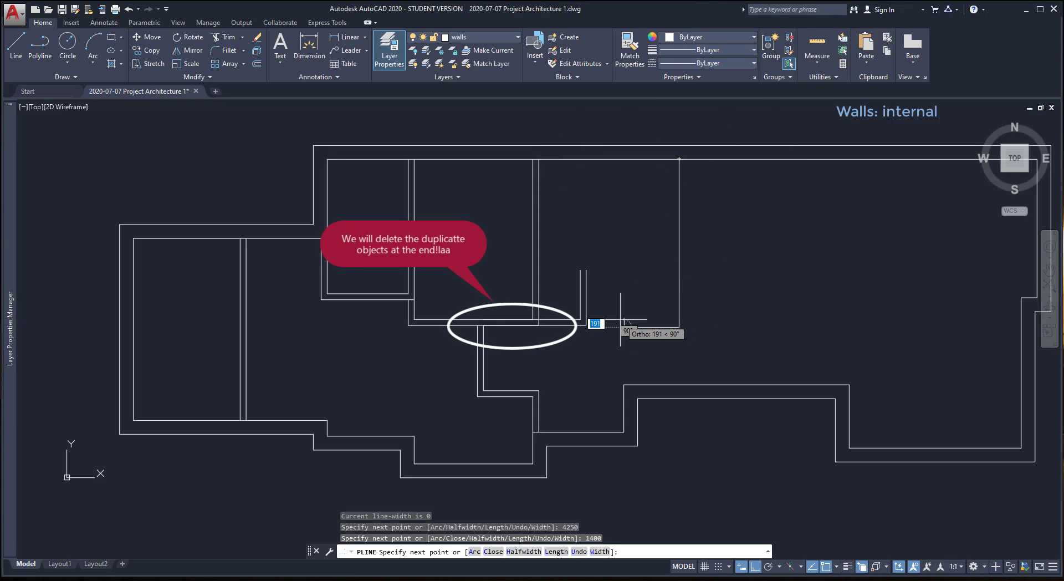
key("Escape")
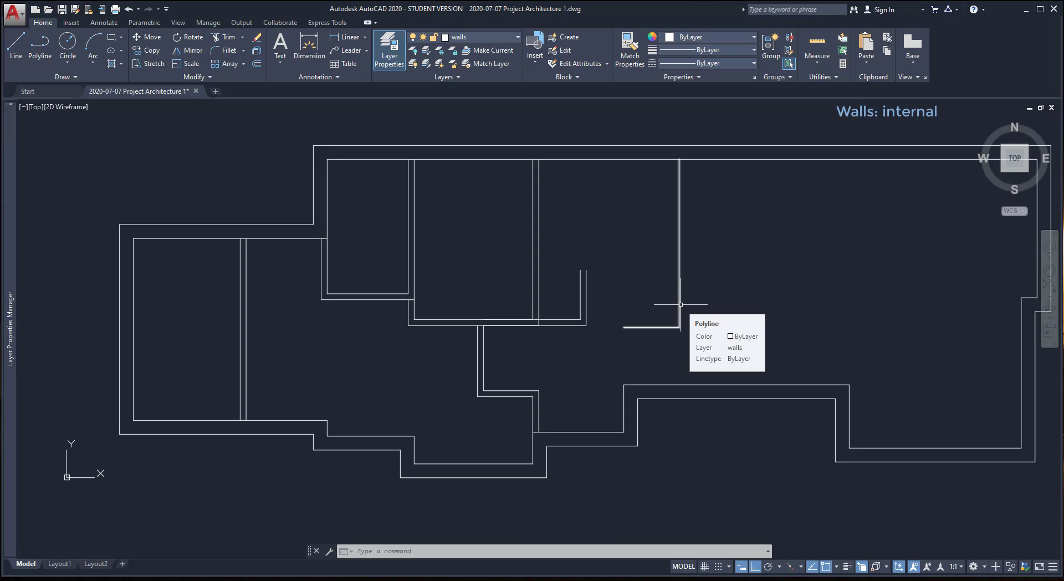
- Draw a 150-thick wall return down to the bottom wall and offset the new wall 150
key("Return")
left_click(624, 328)
type("150")
key("Return")
scroll(679, 328, "up", 4)
left_click(676, 340)
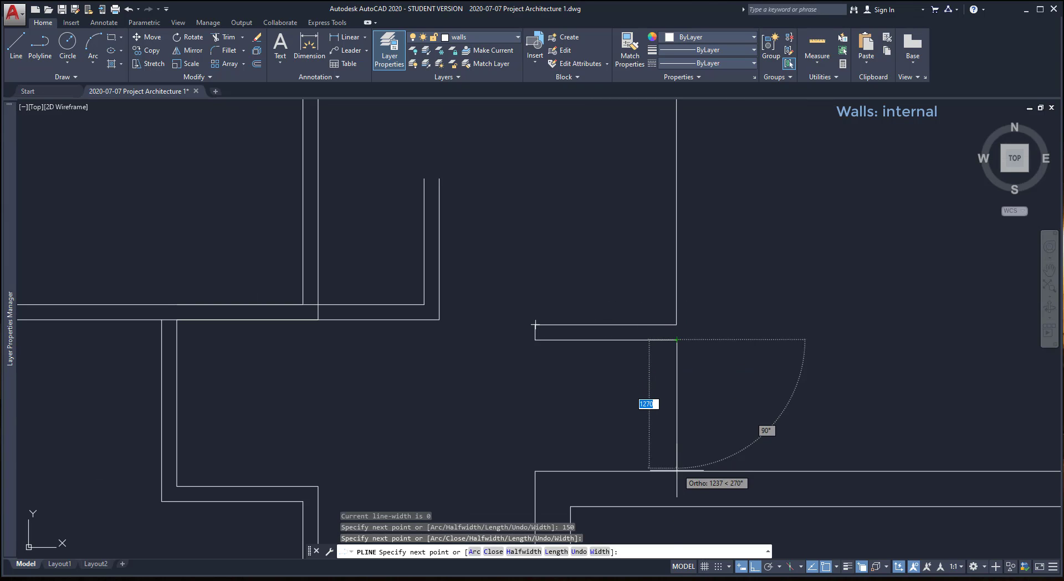
left_click(677, 472)
right_click(724, 424)
left_click(748, 438)
type("o")
key("Return")
key("Return")
key("Return")
scroll(780, 209, "down", 5)
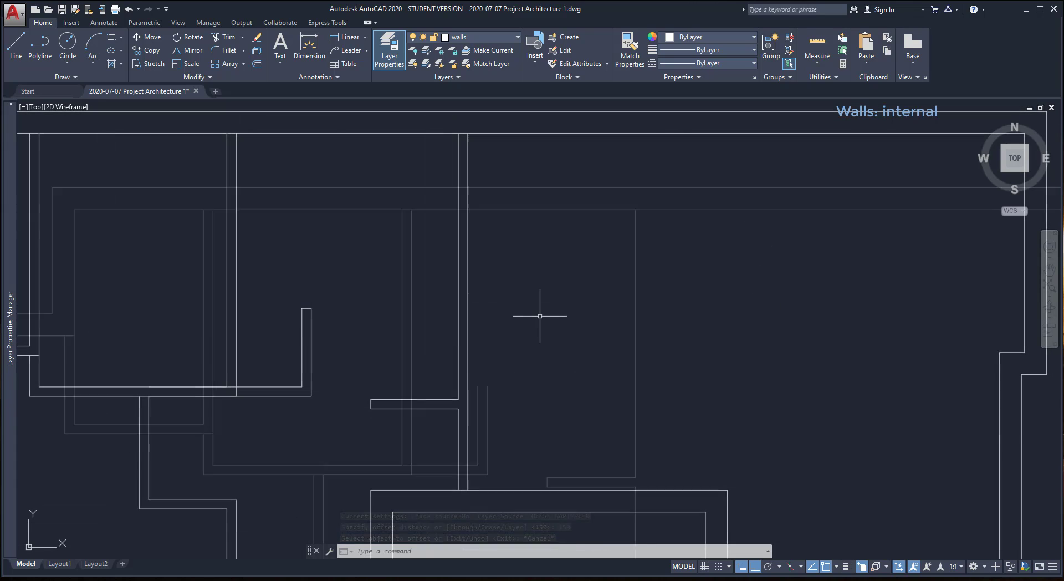
- Draw a vertical wall line 3800 along, extending up to the top wall
type("l")
key("Return")
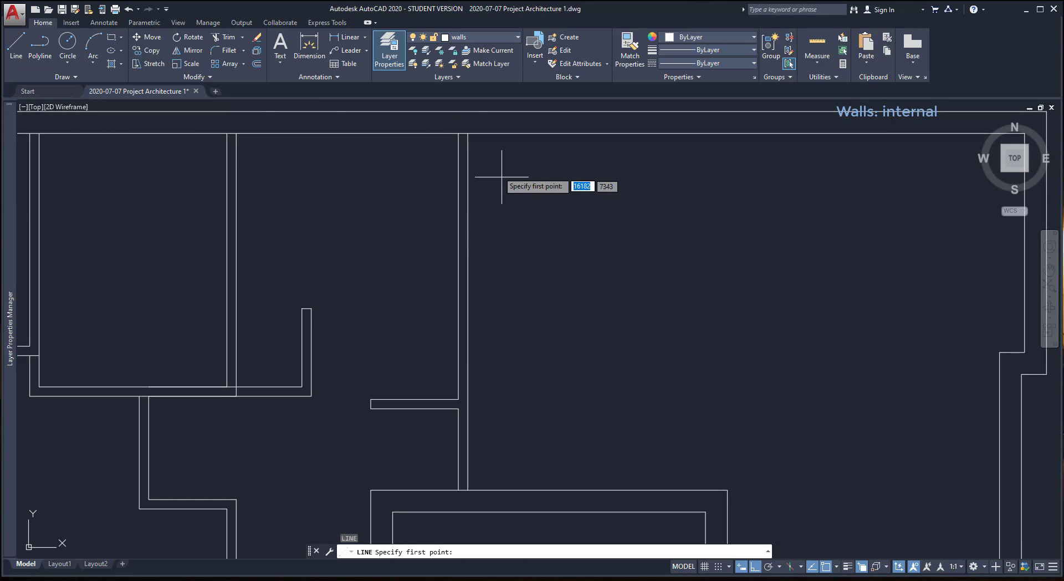
type("3800")
key("Return")
key("Escape")
key("Return")
left_click(728, 490)
left_click(728, 134)
key("Escape")
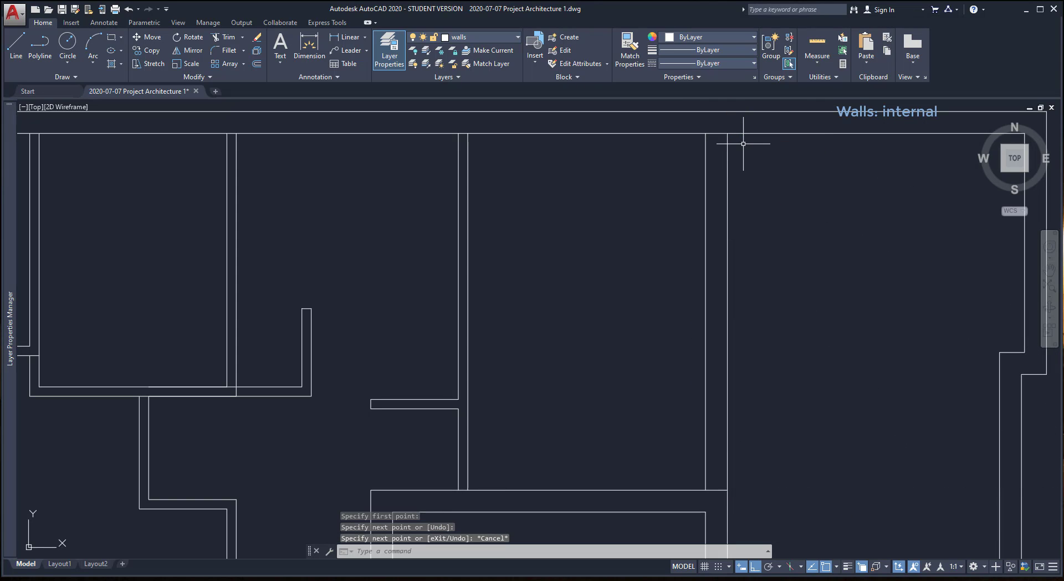
- Draw a stepped wall line starting 3450 along, with 1550, 2600 and 1300 segments
middle_click_drag(795, 429, 711, 296)
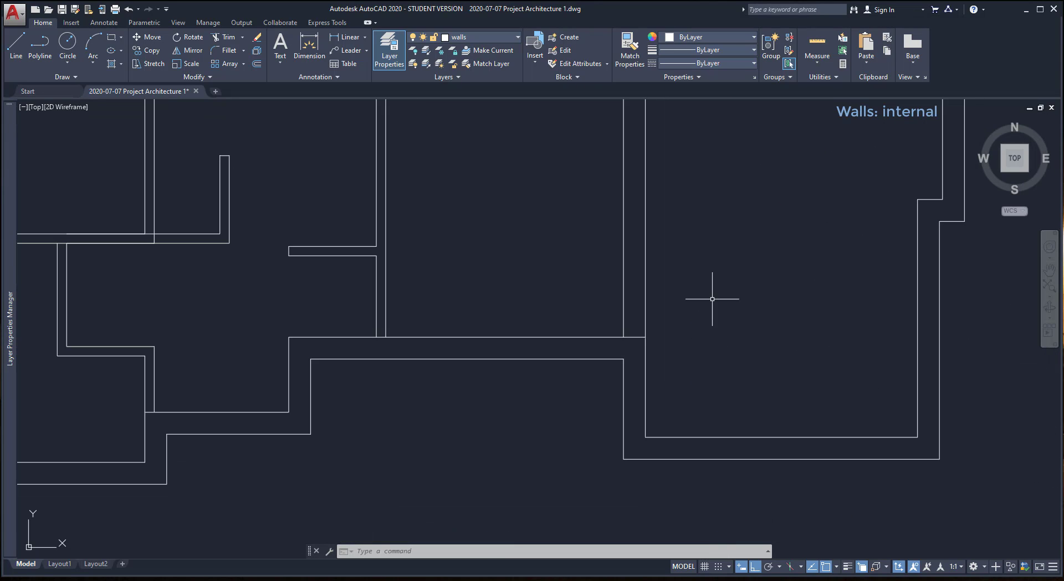
type("l")
key("Return")
type("3450")
key("Return")
key("Return")
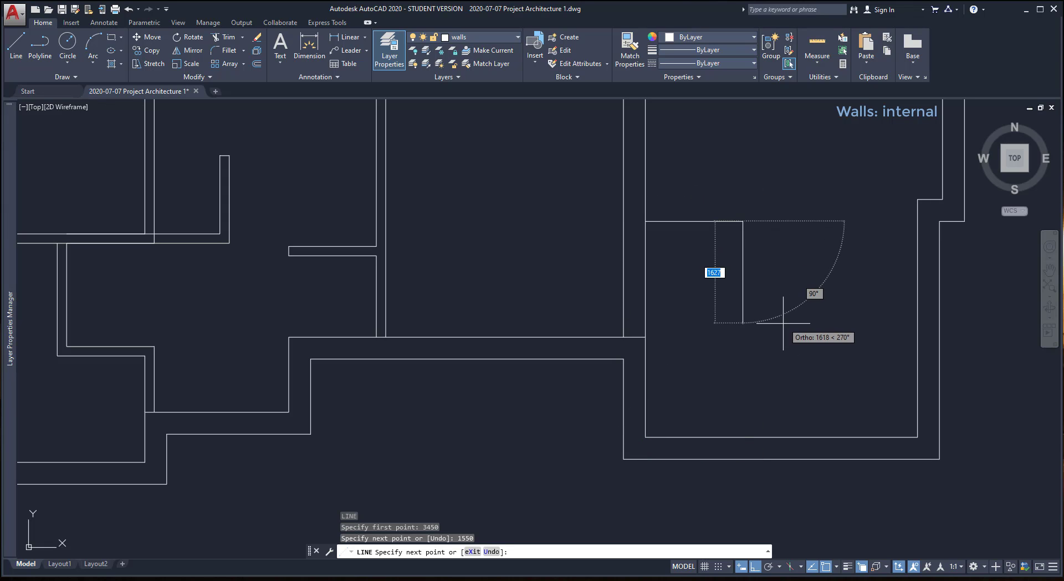
type("2600")
key("Return")
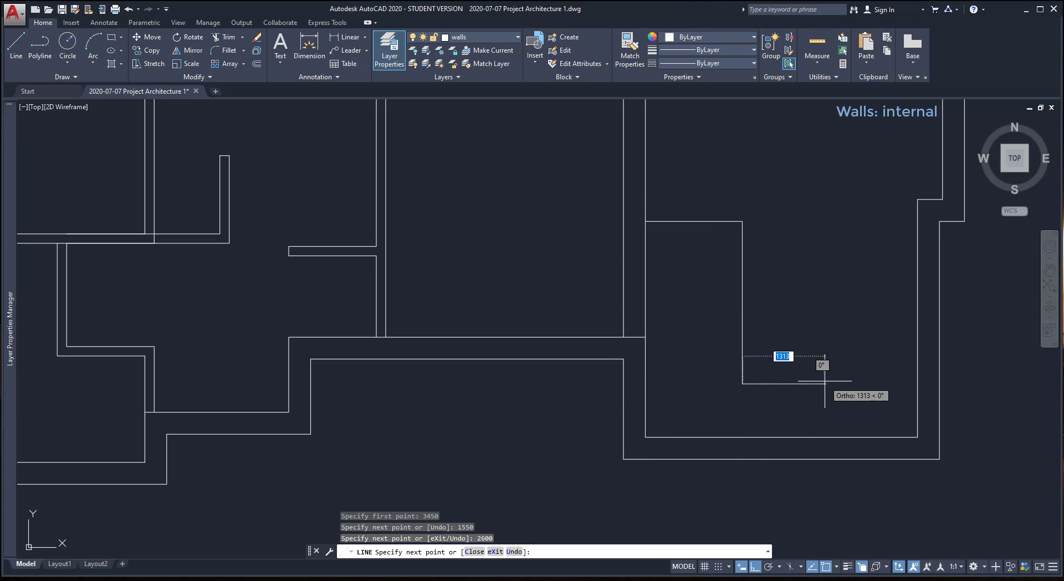
type("1300")
key("Return")
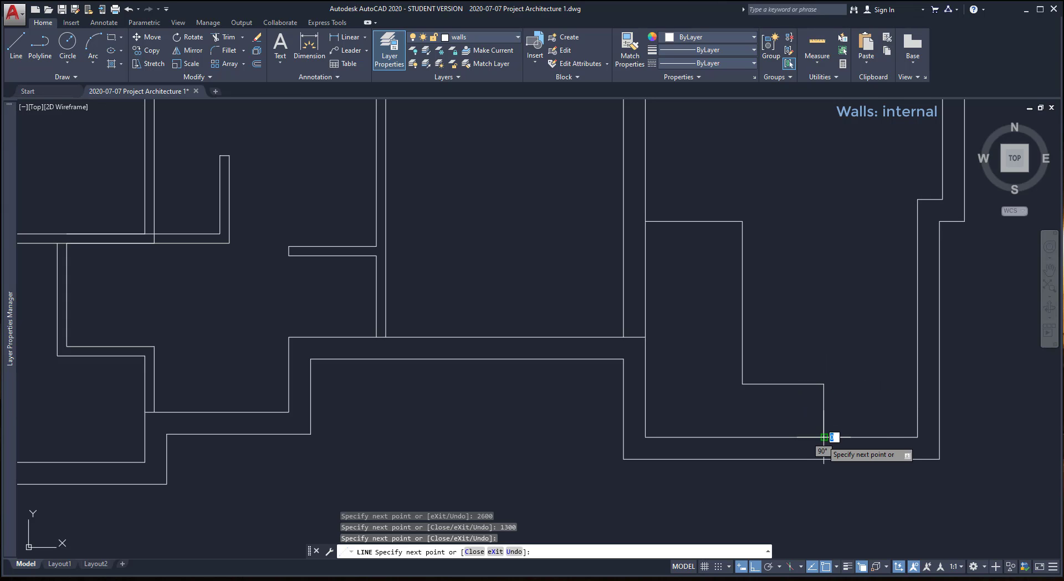
key("Escape")
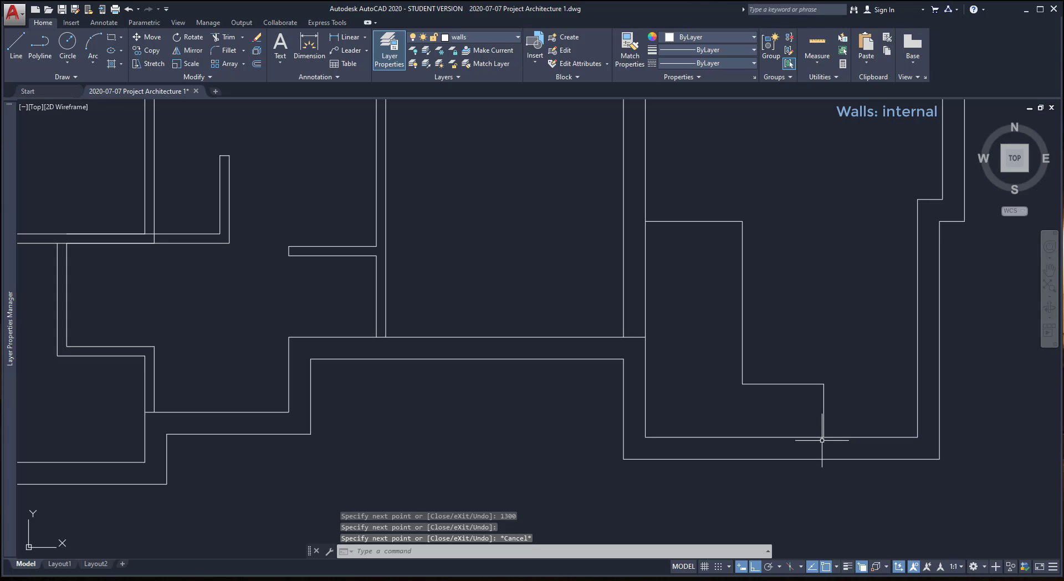
- Abandon an offset attempt and enter the JOIN command
type("o")
key("Return")
key("Return")
key("Escape")
key("Escape")
type("j")
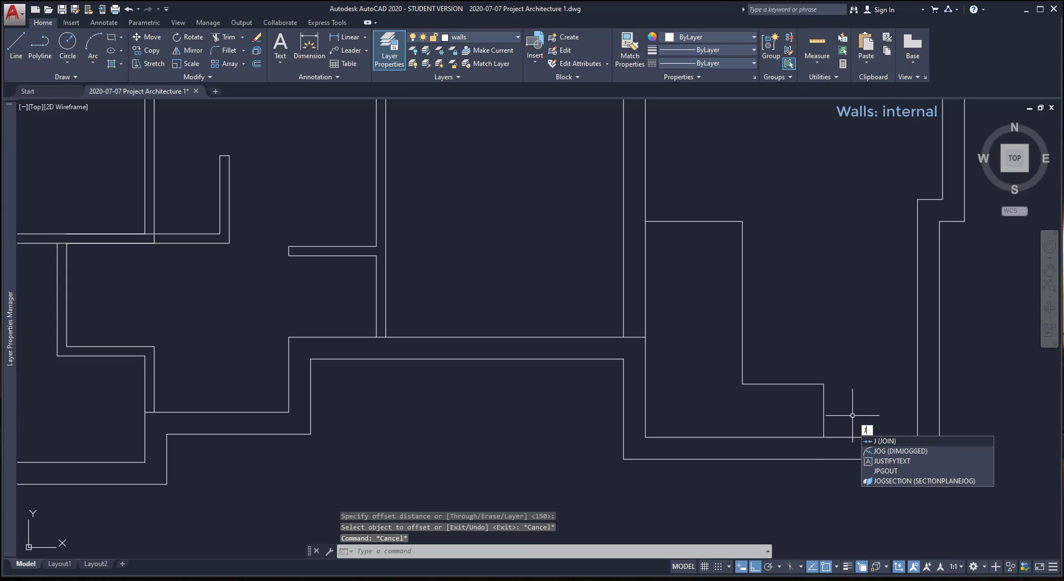
- Join the four stepped wall lines into a single polyline
key("Return")
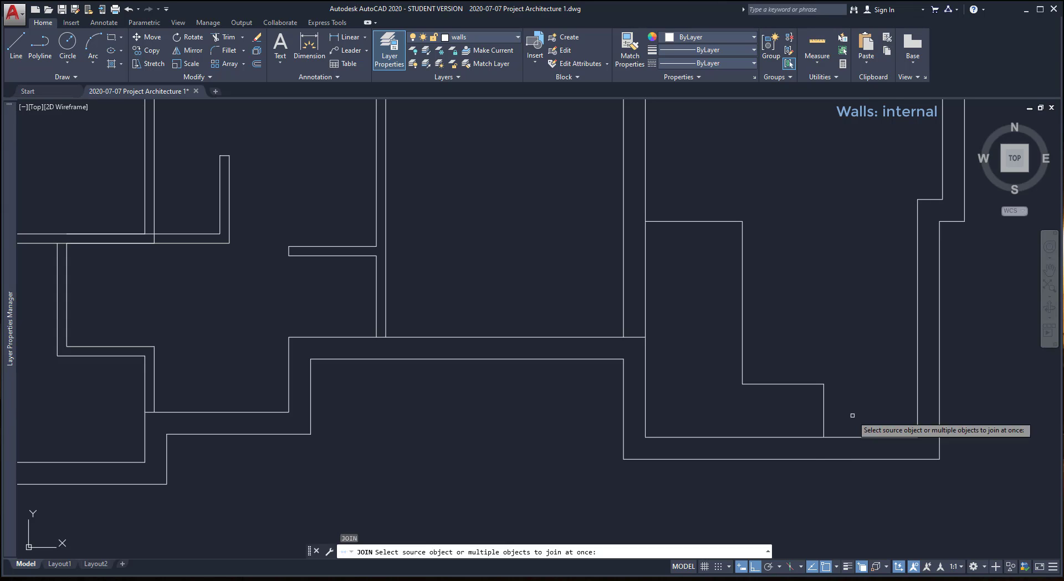
left_click(852, 416)
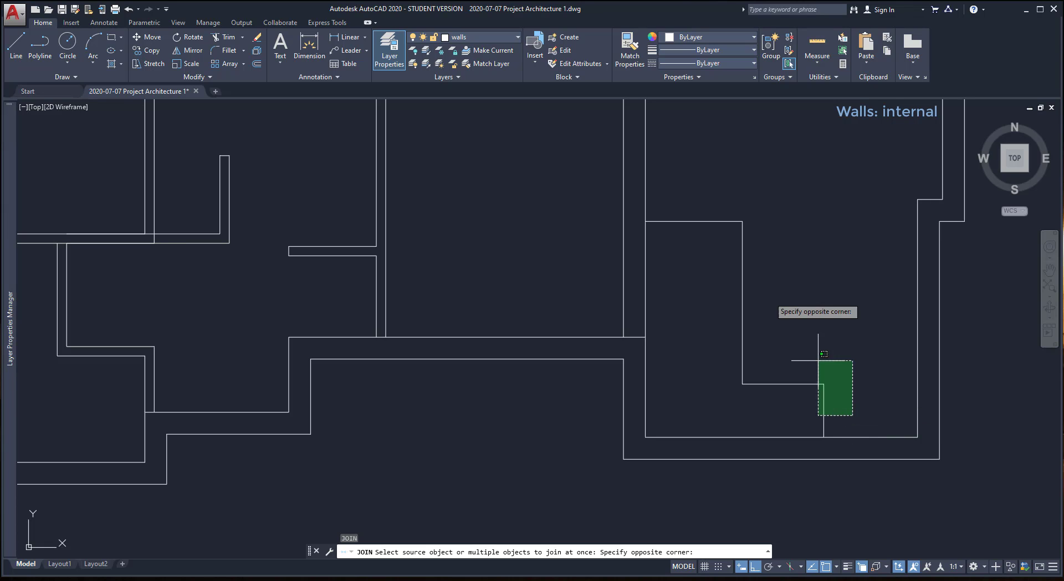
left_click(709, 186)
key("Return")
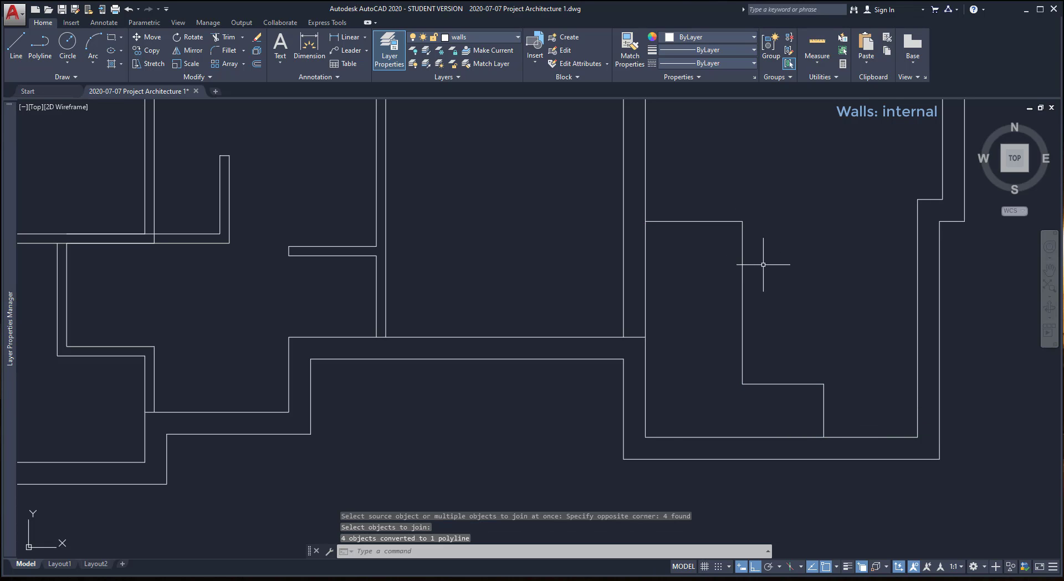
- Offset the joined wall polyline 150 to its inner side
type("o")
key("Return")
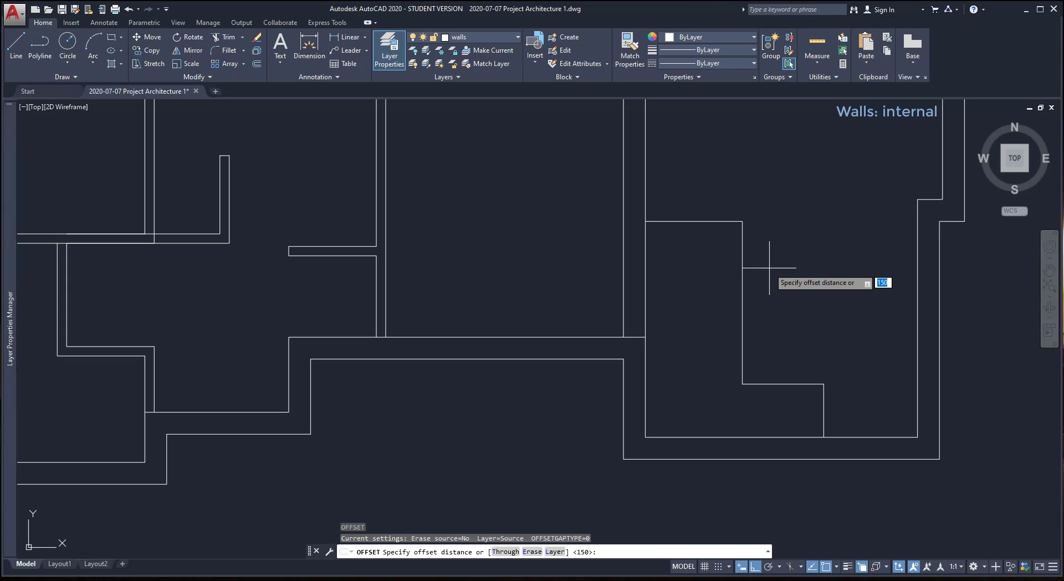
key("Return")
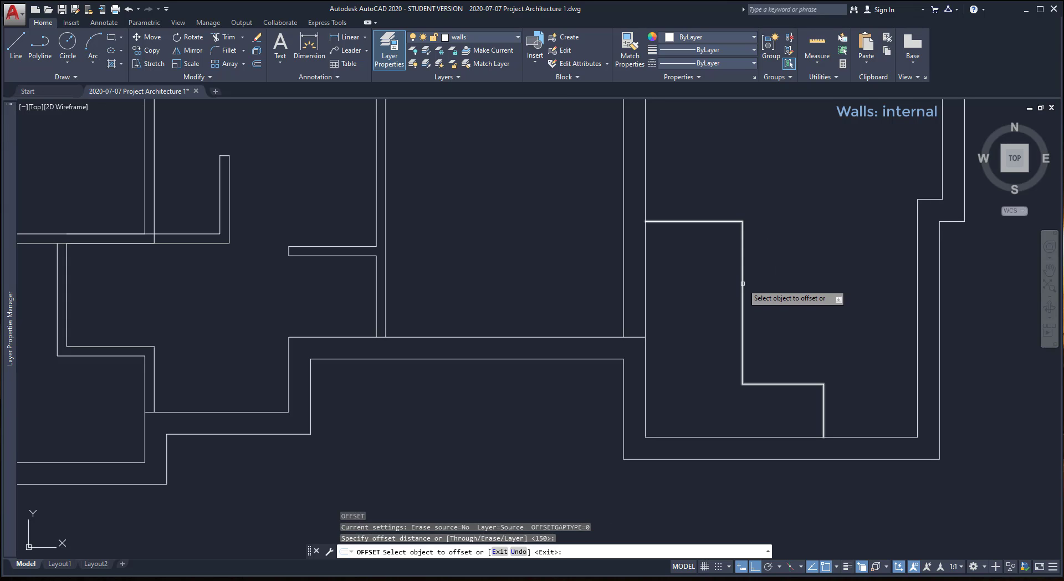
left_click(743, 282)
left_click(777, 275)
key("Escape")
scroll(554, 388, "down", 5)
- Start a new wall line at the central wall
type("l")
key("Return")
left_click(363, 331)
- Complete the central wall stub with a 1300 downward segment and a 150 cross segment
type("1300")
key("Return")
type("150")
key("Return")
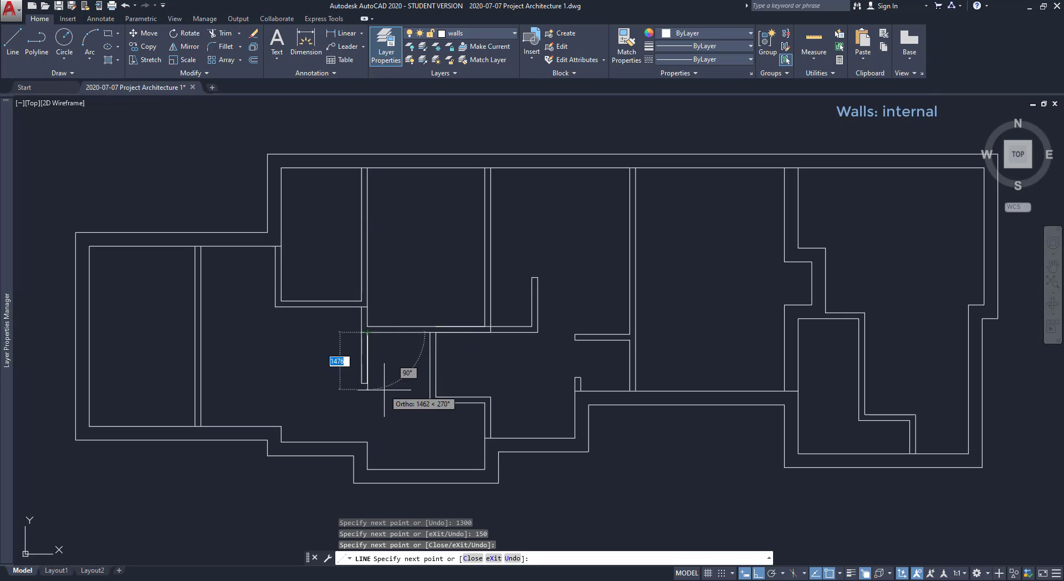
key("Return")
key("Return")
- Attempt a wall line 200 and 1000 from the corner, then discard the extra lines
scroll(404, 408, "up", 5)
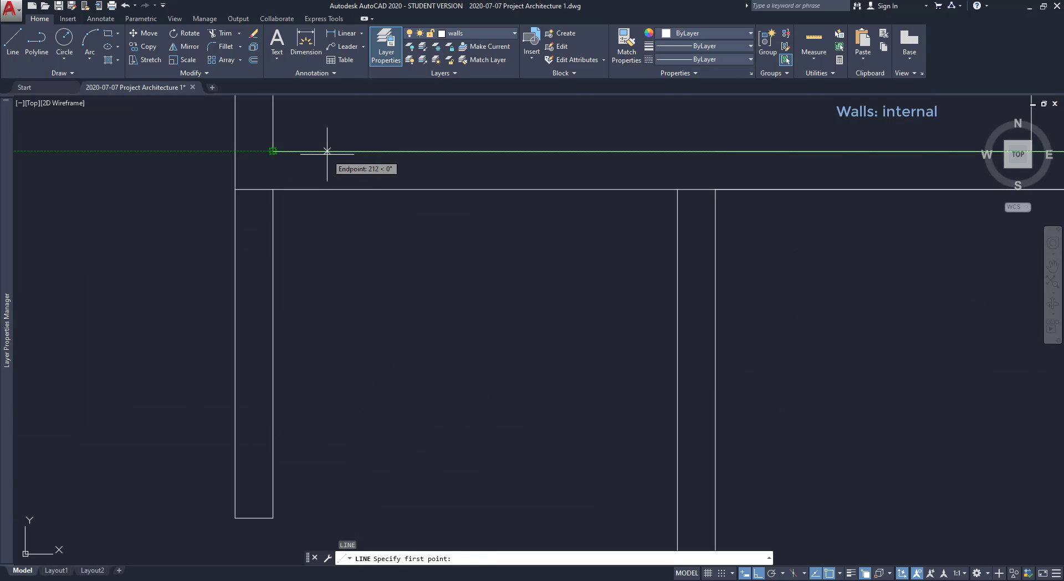
type("200")
key("Return")
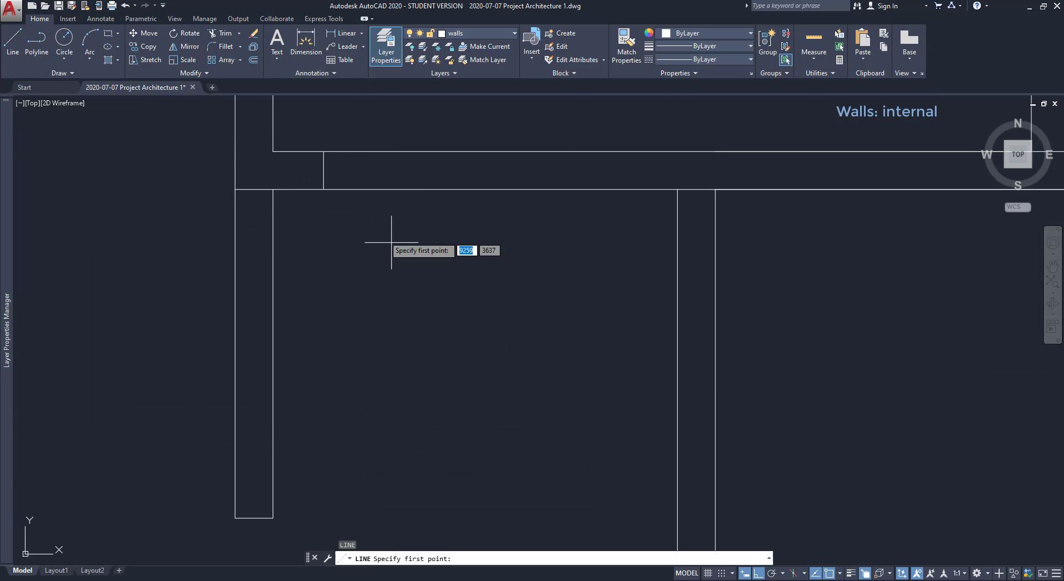
type("1000")
key("Return")
key("Escape")
key("l")
- Draw a closed 1300-long, 150-thick wall stub starting 1480 along the wall
key("Return")
type("1480")
key("Return")
type("1300")
key("Return")
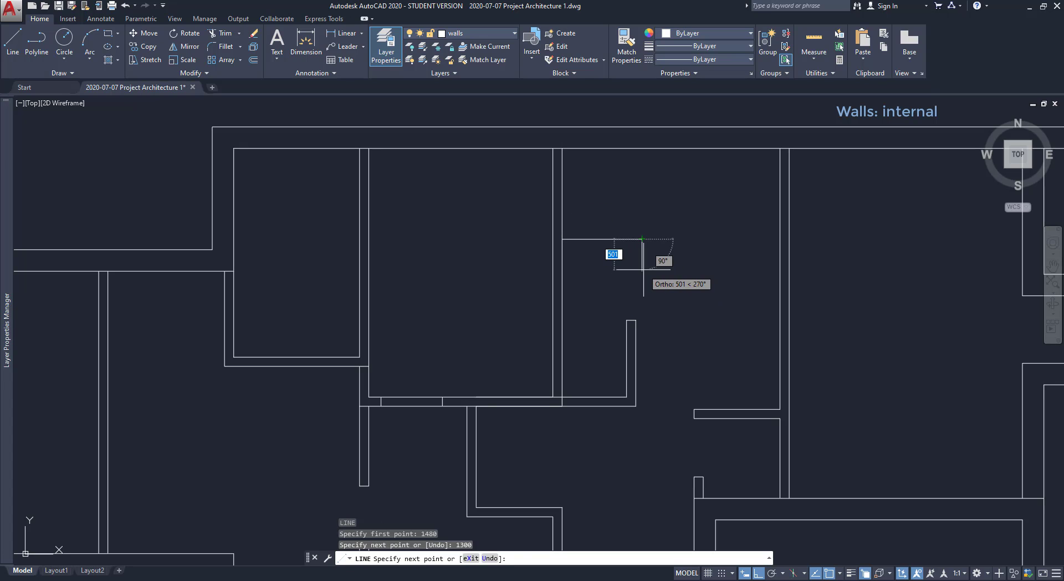
type("150")
key("Return")
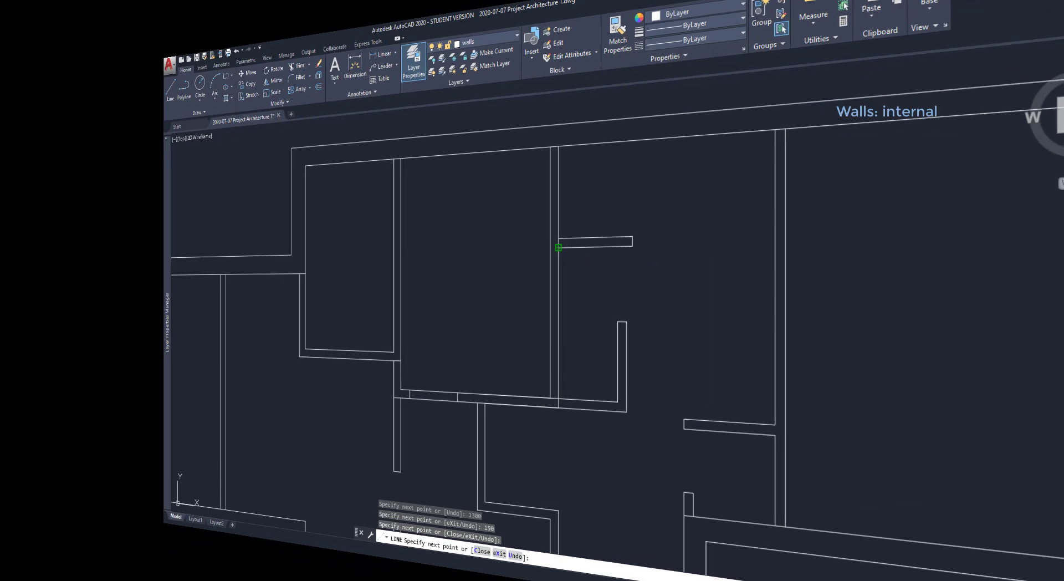
left_click(558, 247)
key("Escape")
scroll(559, 247, "down", 3)
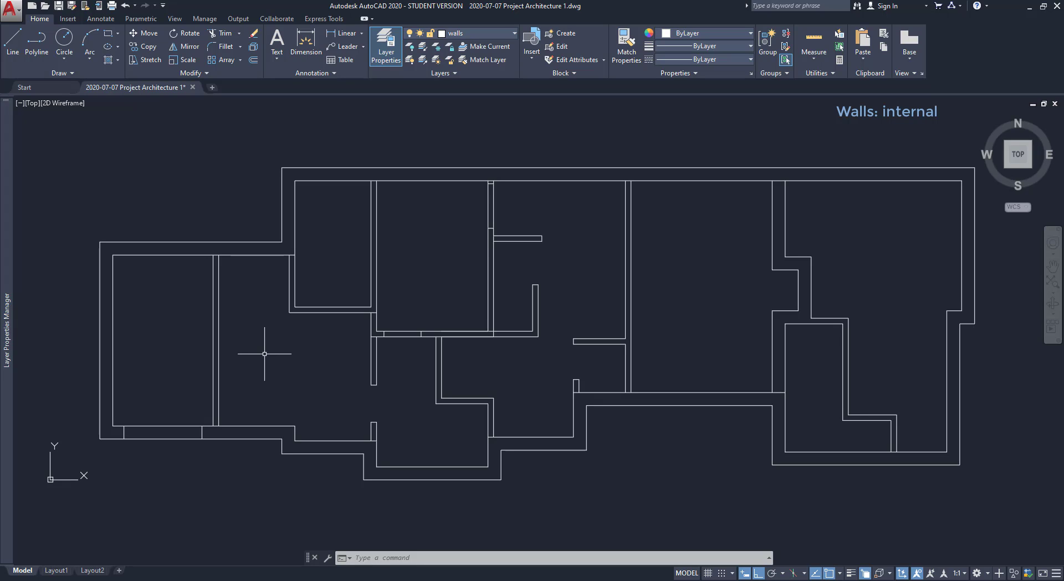
- Start TRIM with all the plan's walls selected as cutting edges
left_click(233, 39)
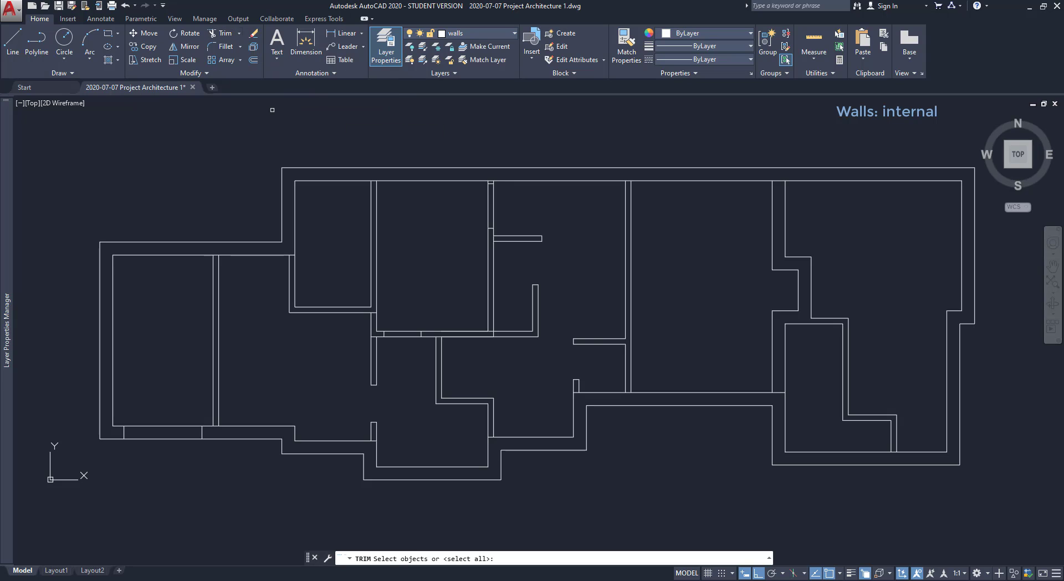
left_click(1025, 525)
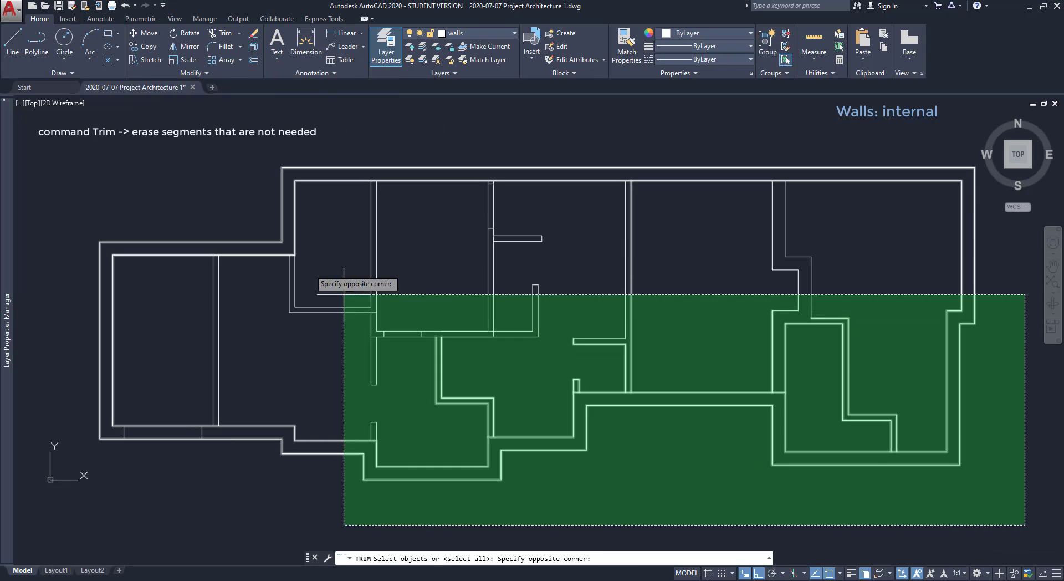
left_click_drag(329, 271, 88, 146)
left_click(88, 147)
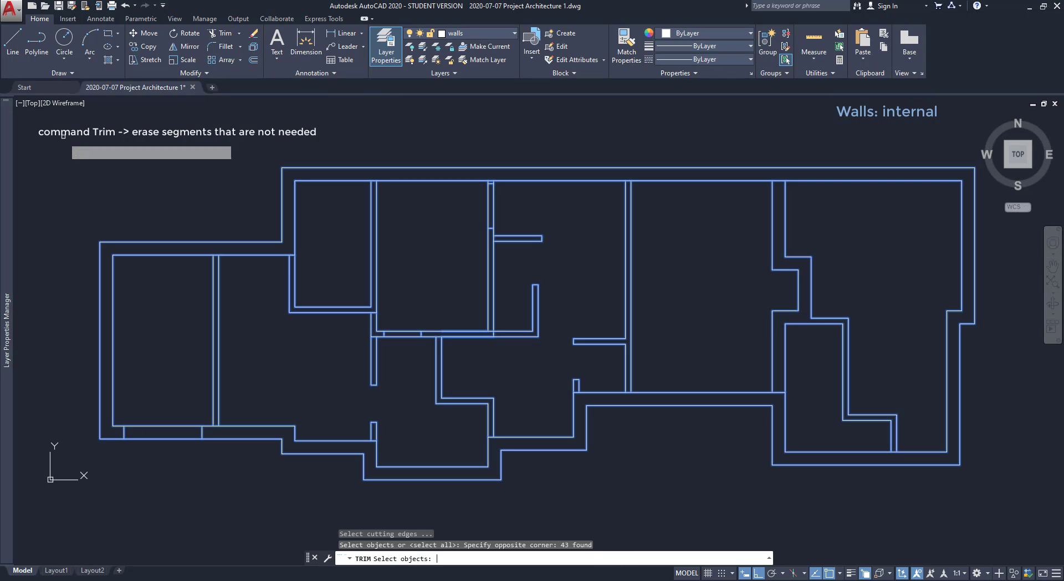
key("Return")
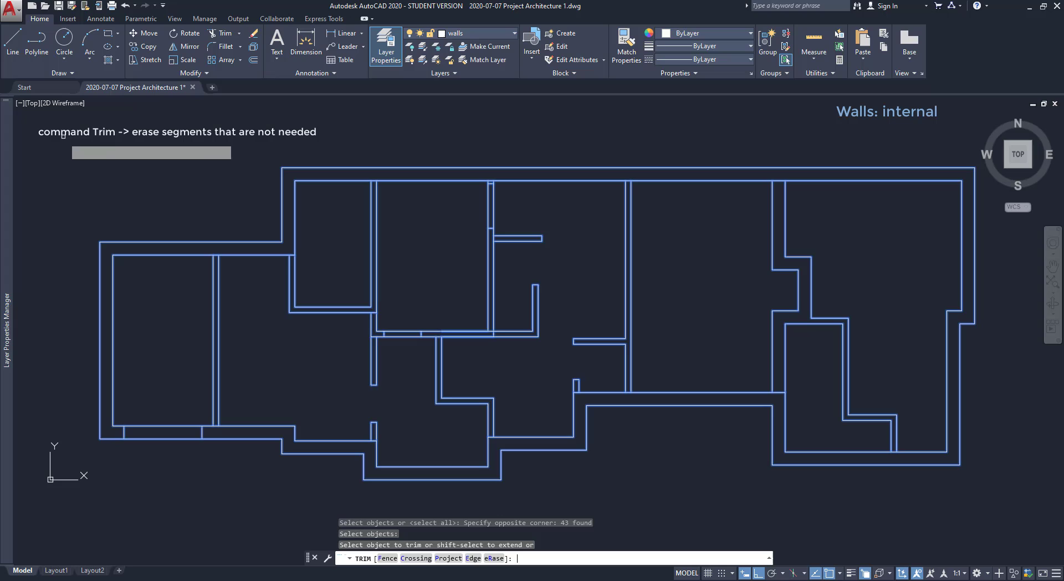
- Trim the overlapping wall pieces at the lower-left, horizontal, corner and top junctions
left_click(167, 454)
left_click(137, 411)
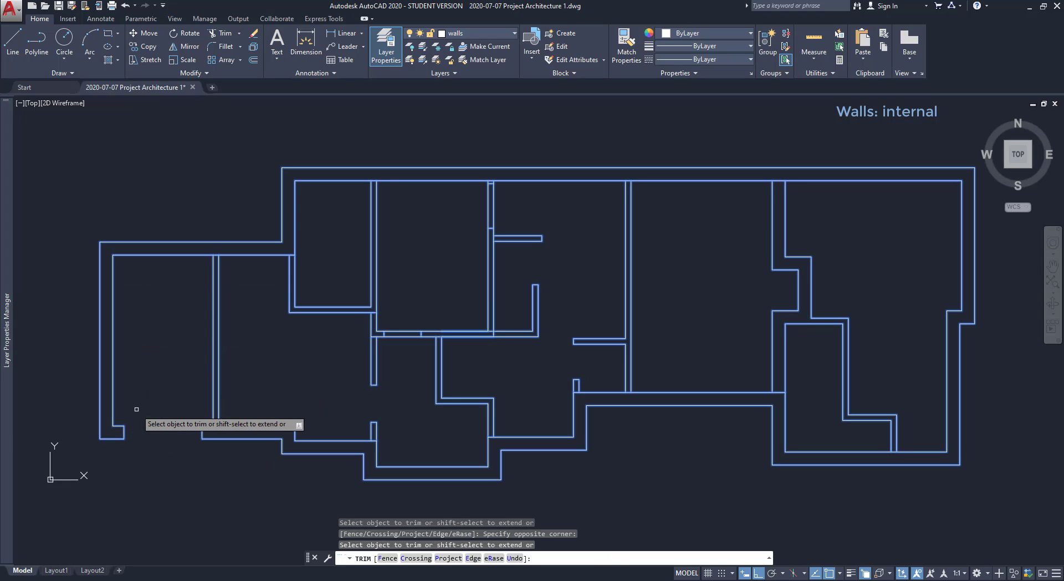
left_click(419, 344)
left_click(399, 309)
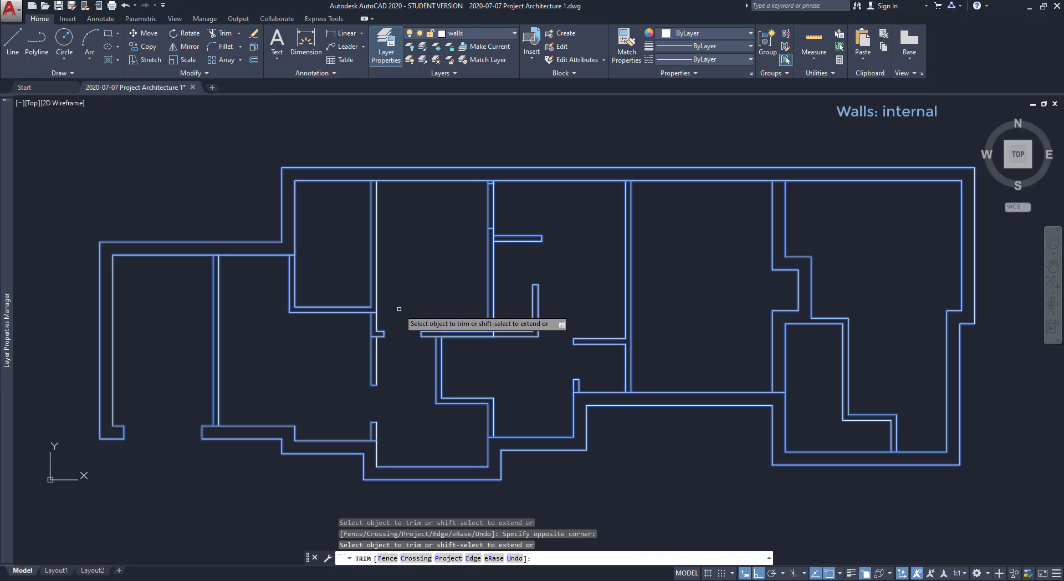
scroll(217, 247, "up", 7)
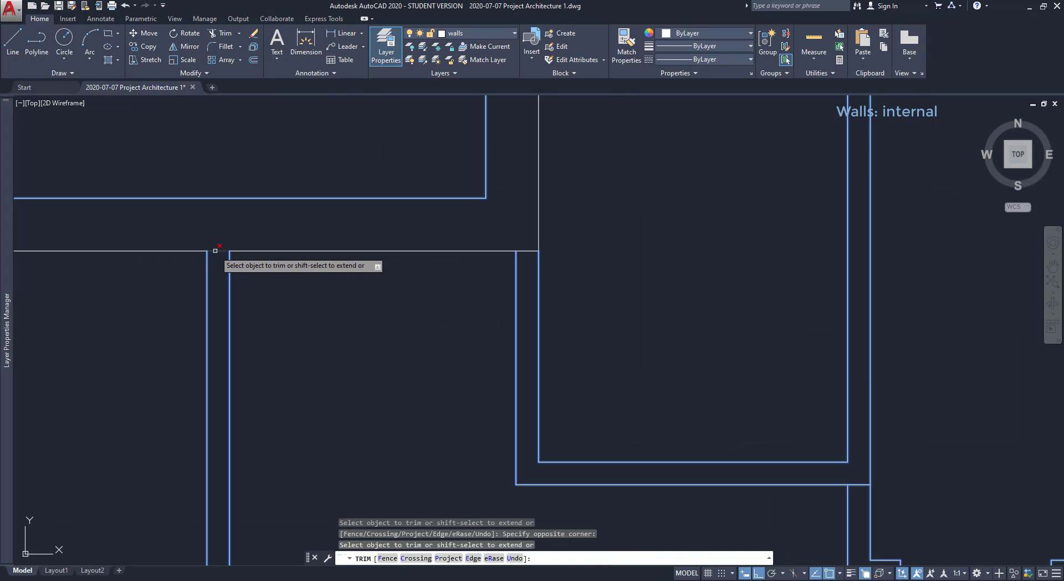
left_click(215, 250)
left_click(534, 250)
scroll(536, 257, "down", 5)
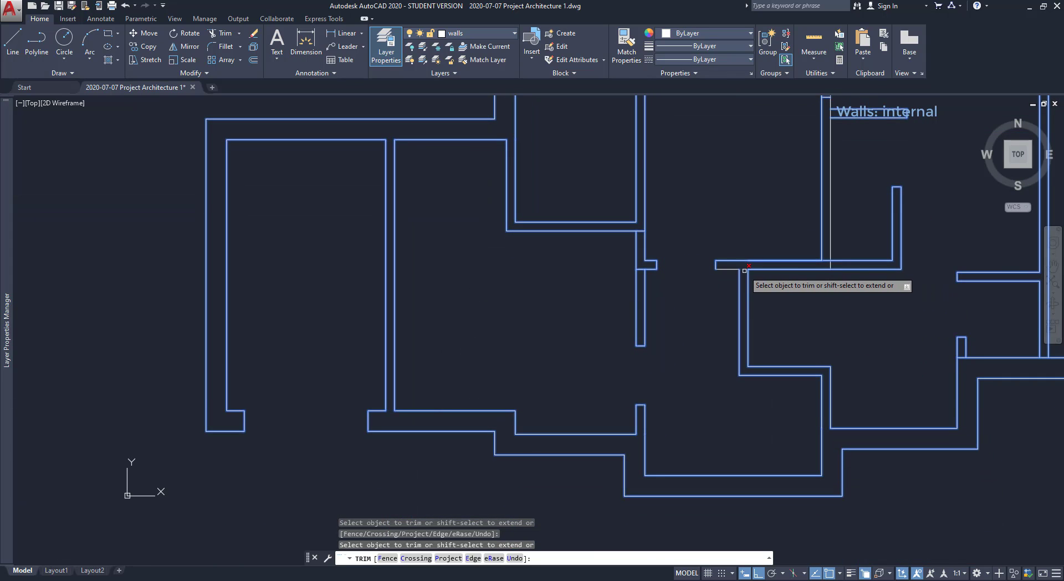
middle_click_drag(744, 270, 366, 419)
left_click(491, 224)
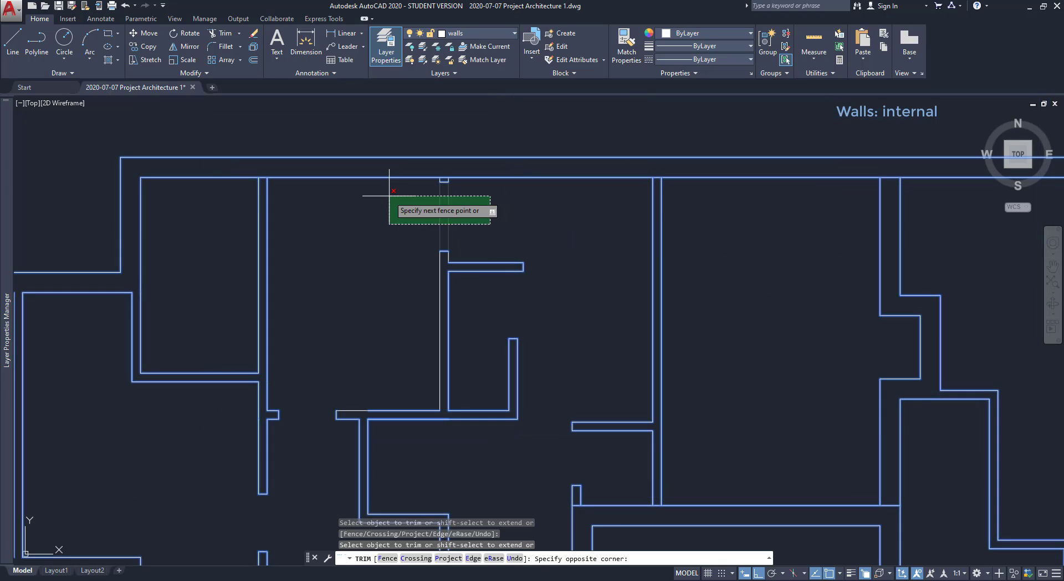
left_click(389, 196)
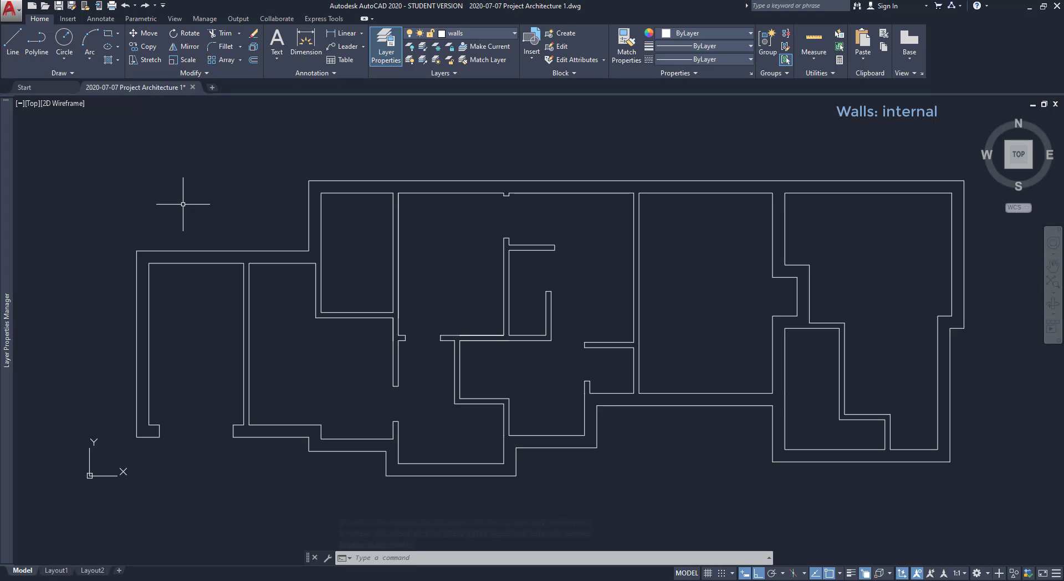
- Run Overkill on all 66 wall objects, deleting 13 overlapping segments
left_click(205, 72)
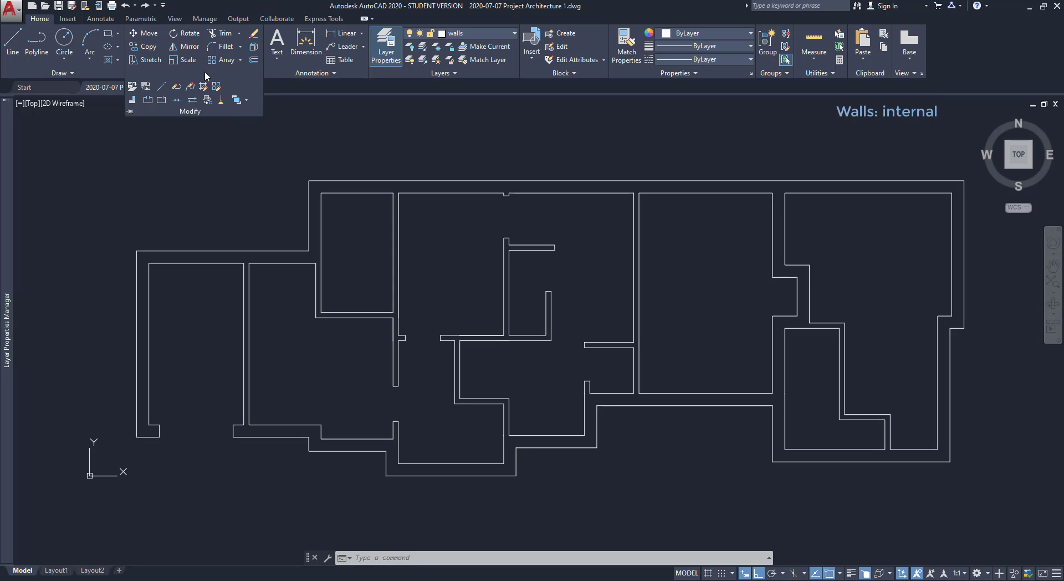
left_click(222, 102)
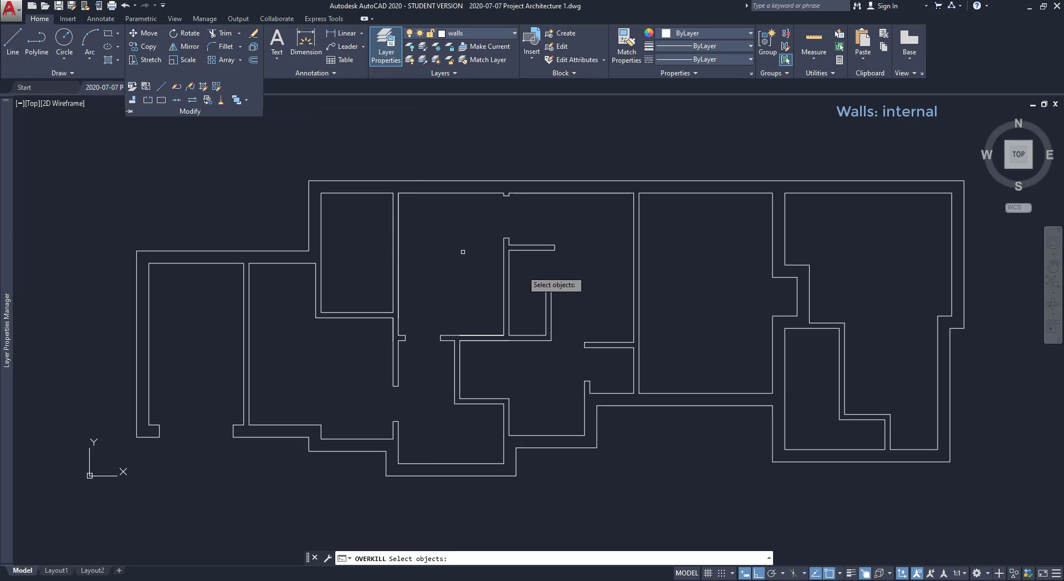
left_click(984, 523)
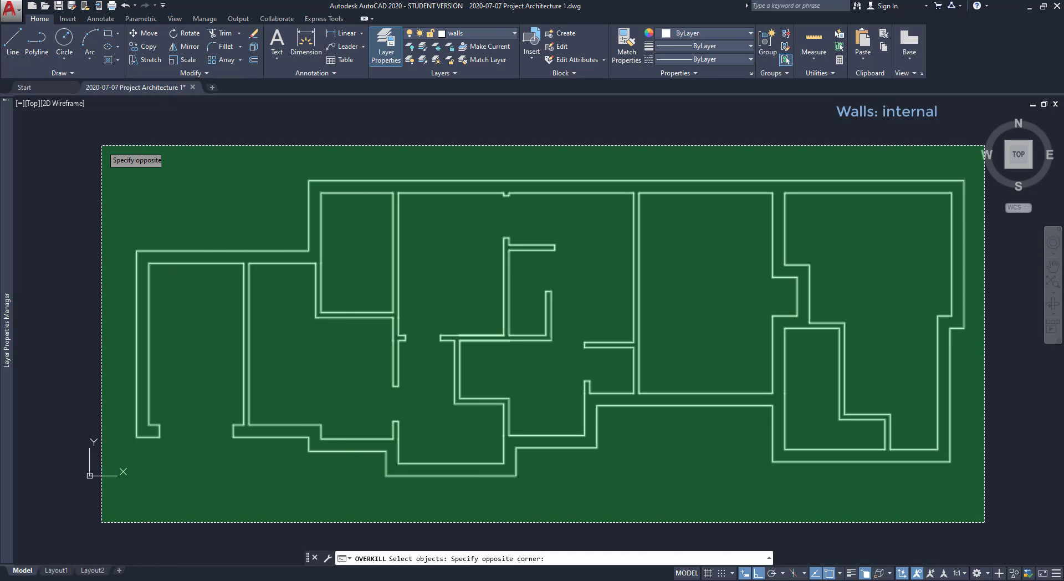
left_click(101, 145)
key("Return")
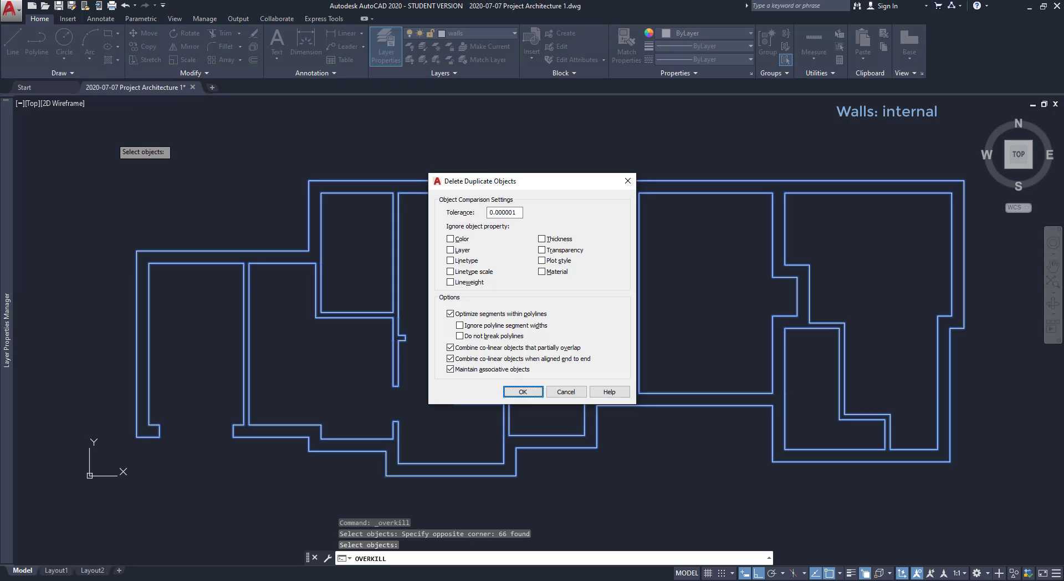
key("Return")
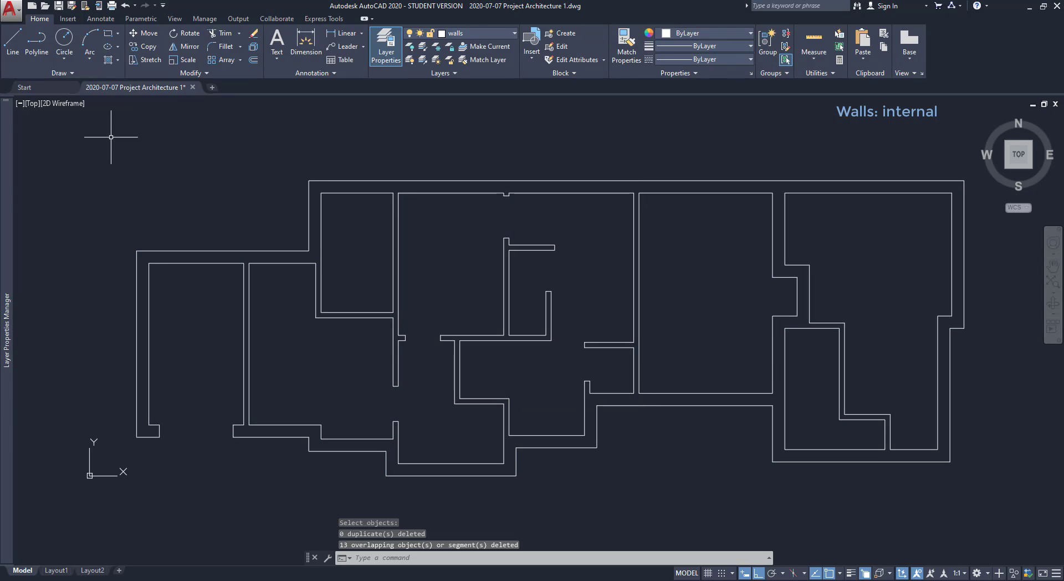
left_click(343, 33)
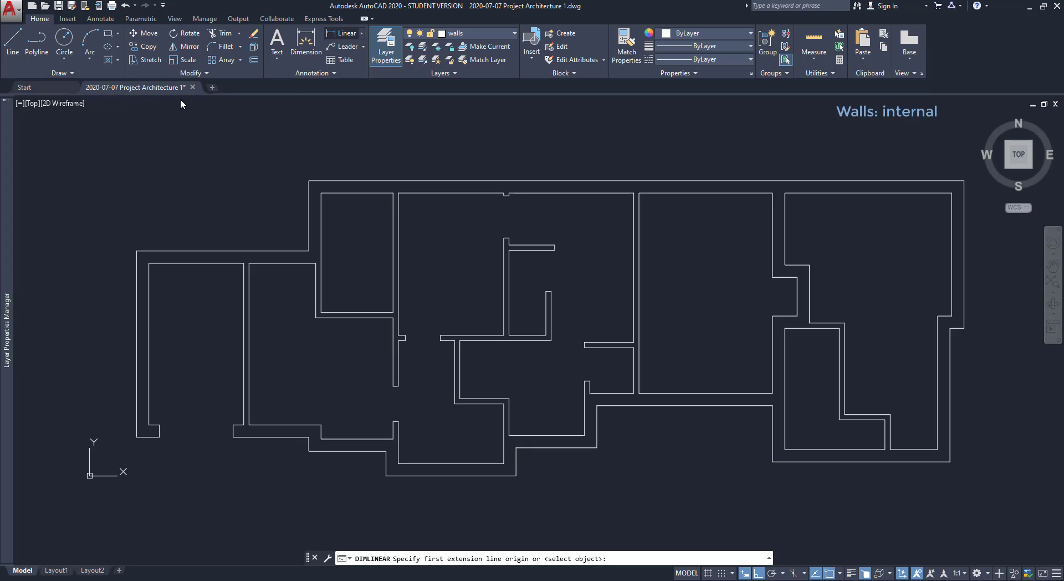
key("Escape")
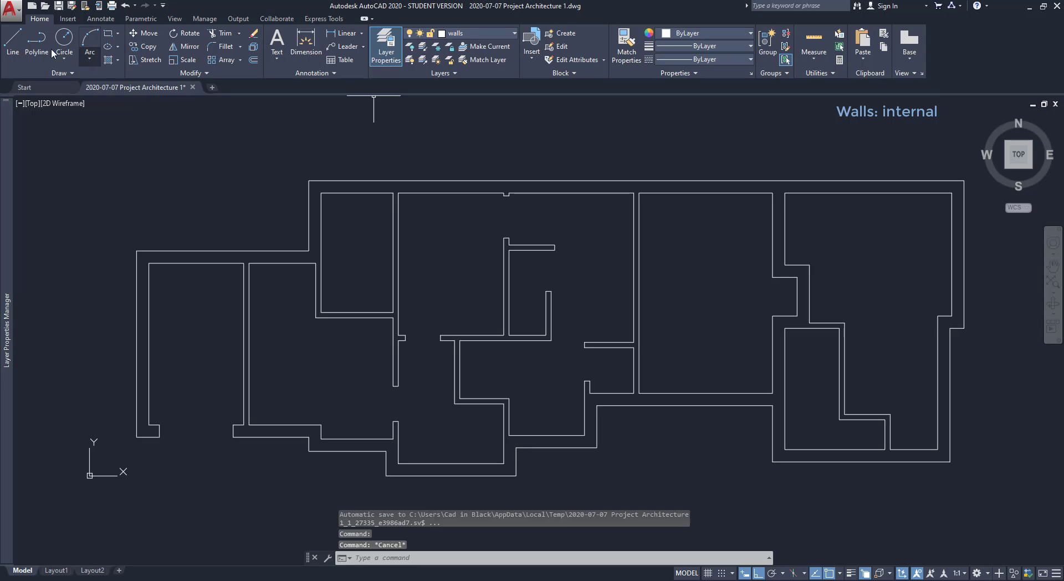
left_click(13, 40)
- Try lines at the wall notch and right corner, cancelling each attempt
scroll(501, 191, "up", 6)
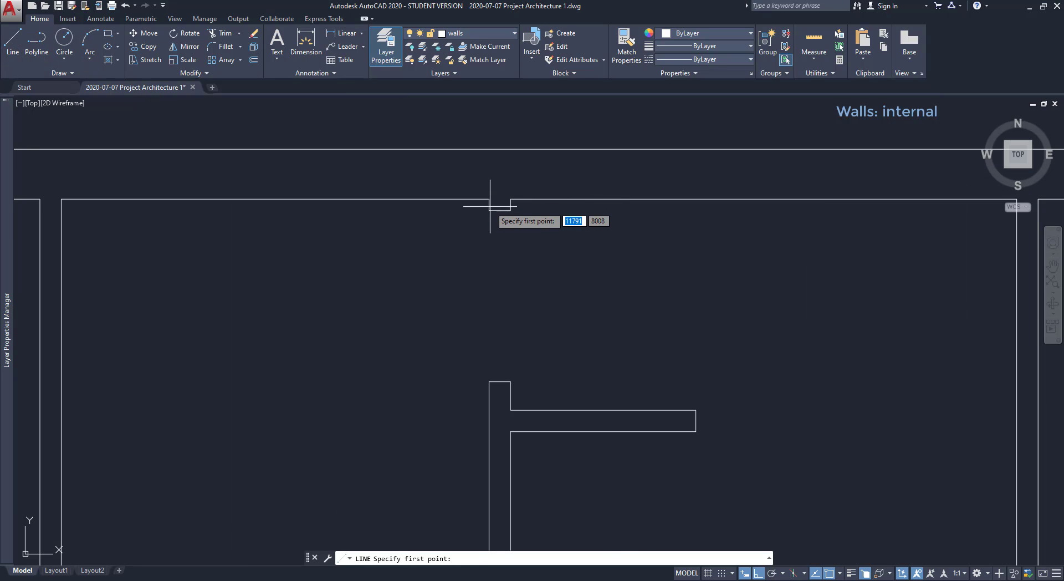
left_click(490, 211)
key("Escape")
key("Return")
left_click(511, 213)
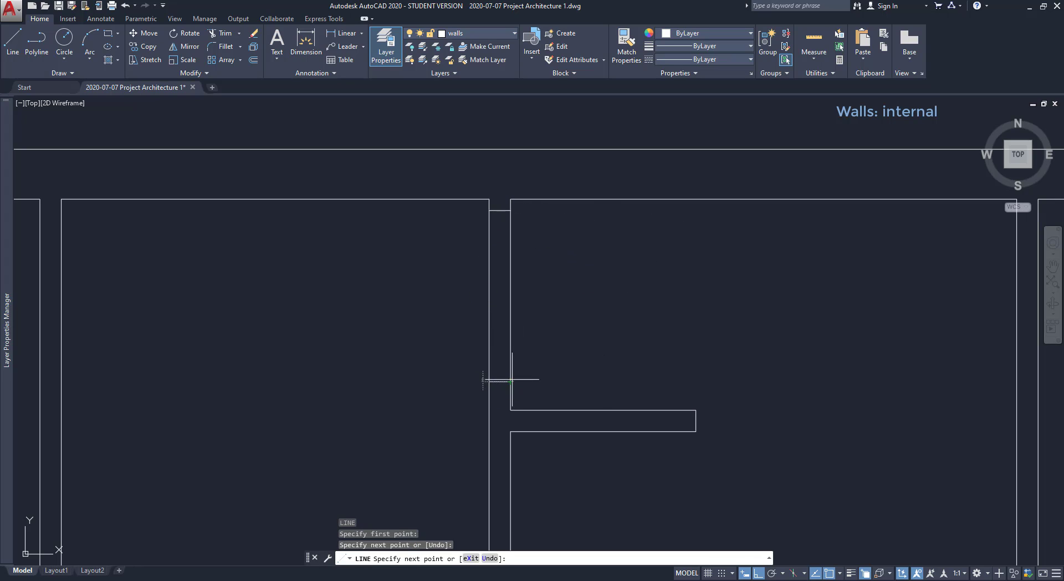
key("Return")
scroll(487, 308, "down", 3)
scroll(970, 445, "up", 3)
key("Return")
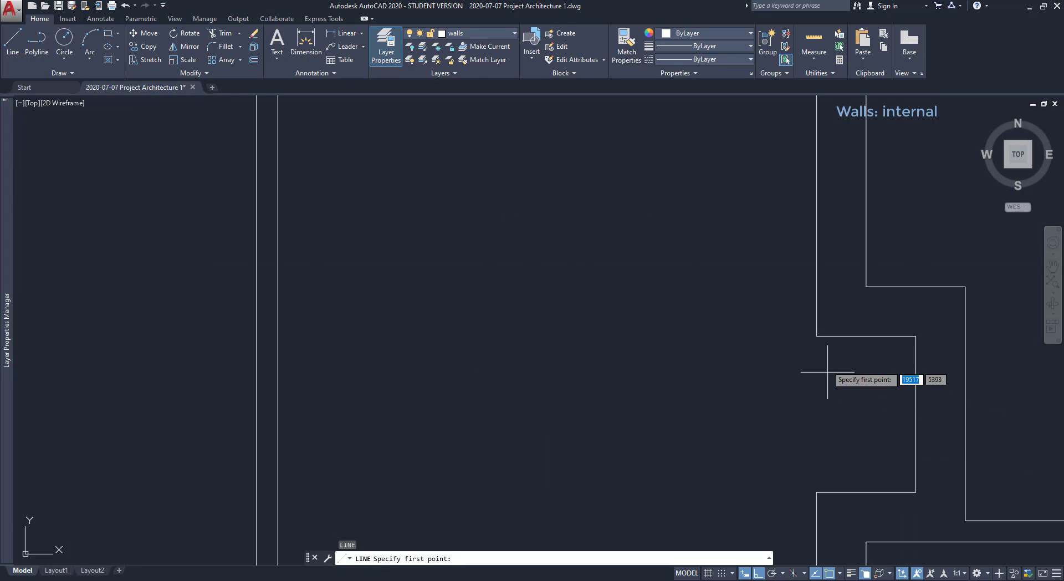
left_click(816, 336)
left_click(817, 492)
key("Escape")
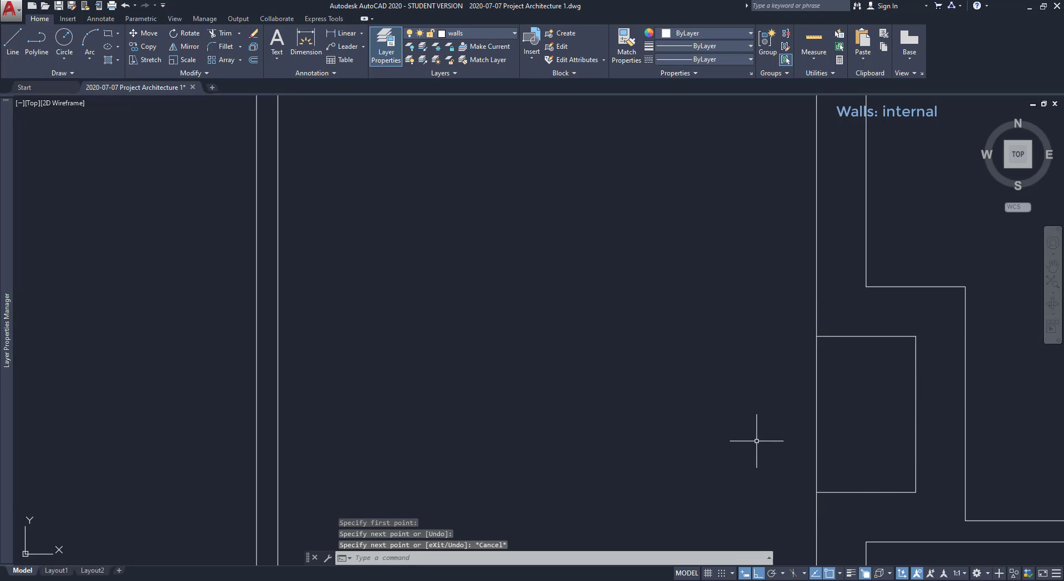
scroll(737, 356, "down", 3)
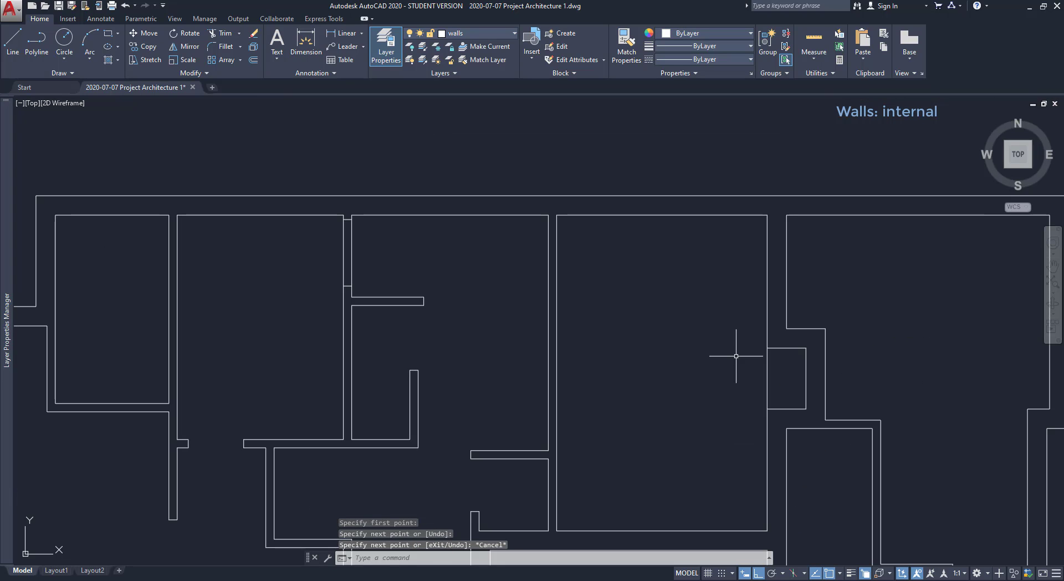
- Select the short lines across the right and left wall openings
left_click(767, 392)
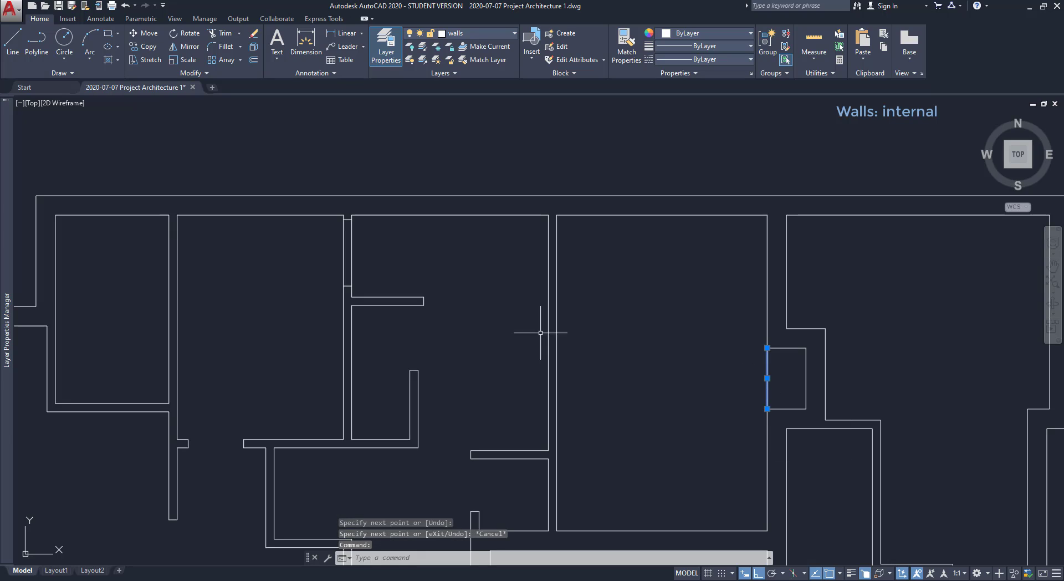
left_click(385, 269)
left_click(329, 245)
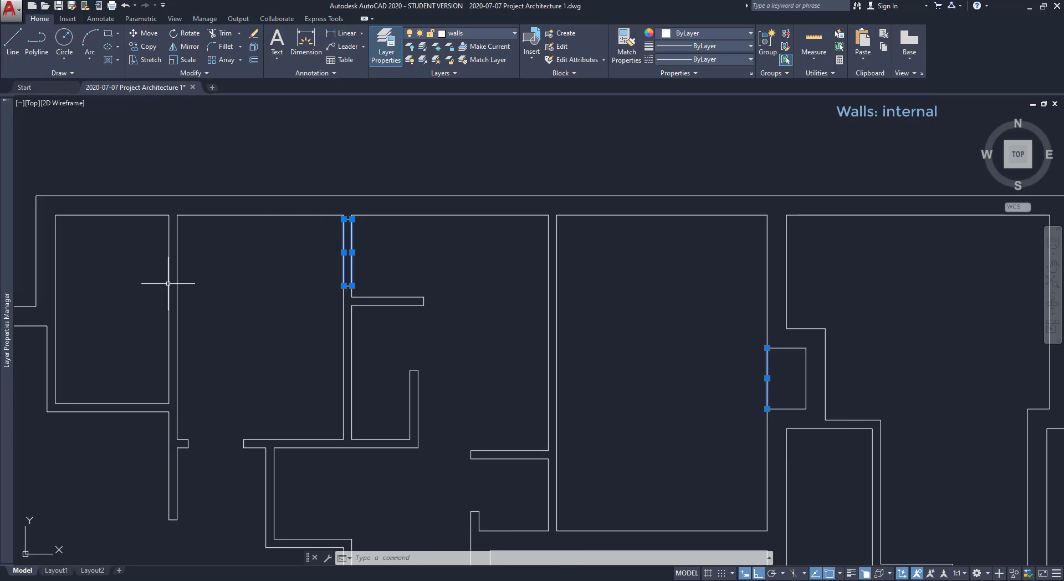
- Load ACAD_ISO03W100 through the walls layer's linetype cell, leaving the layer on Continuous
mouse_move(3, 299)
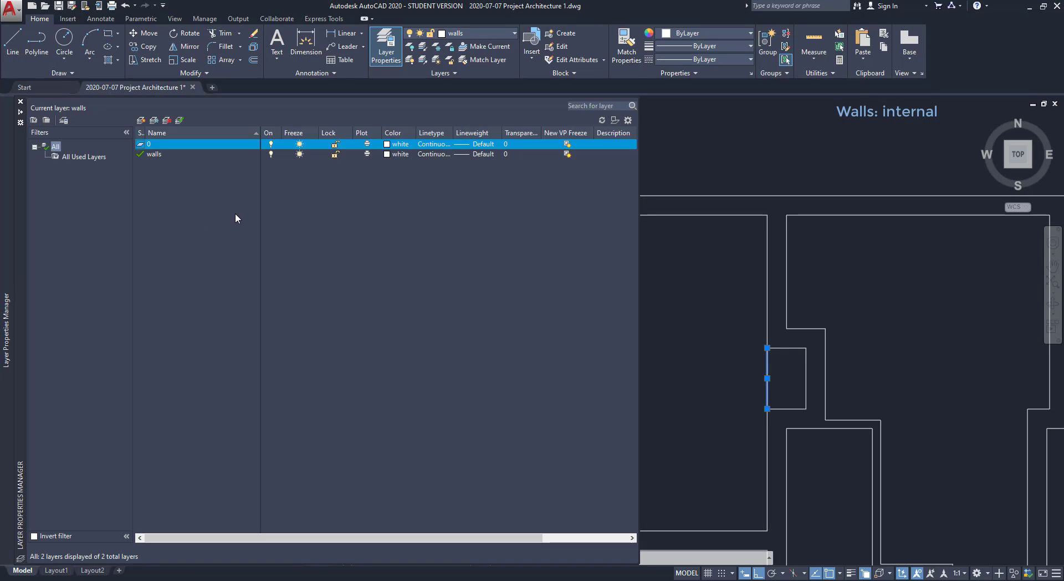
left_click(433, 154)
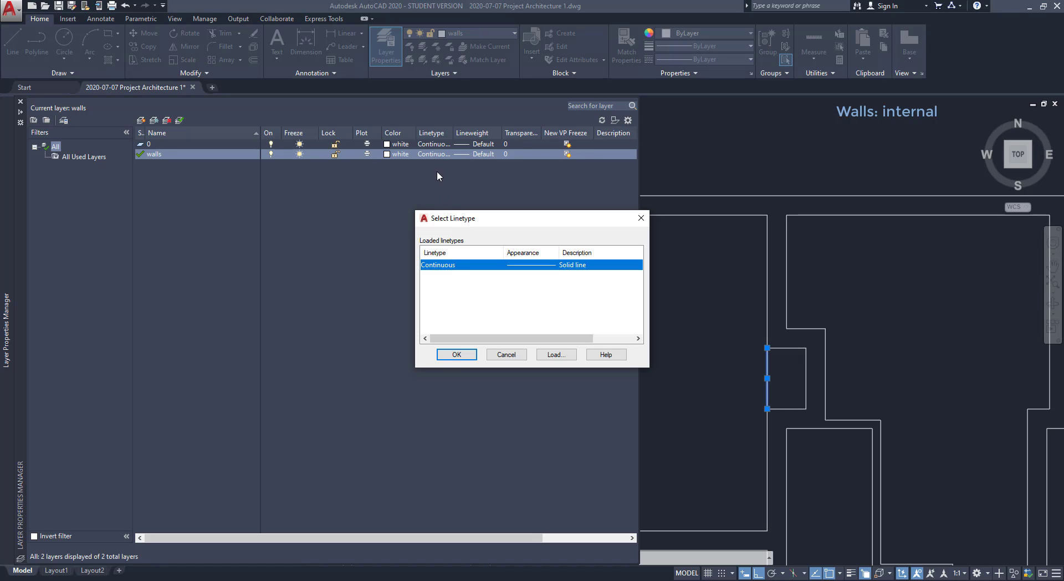
left_click(554, 354)
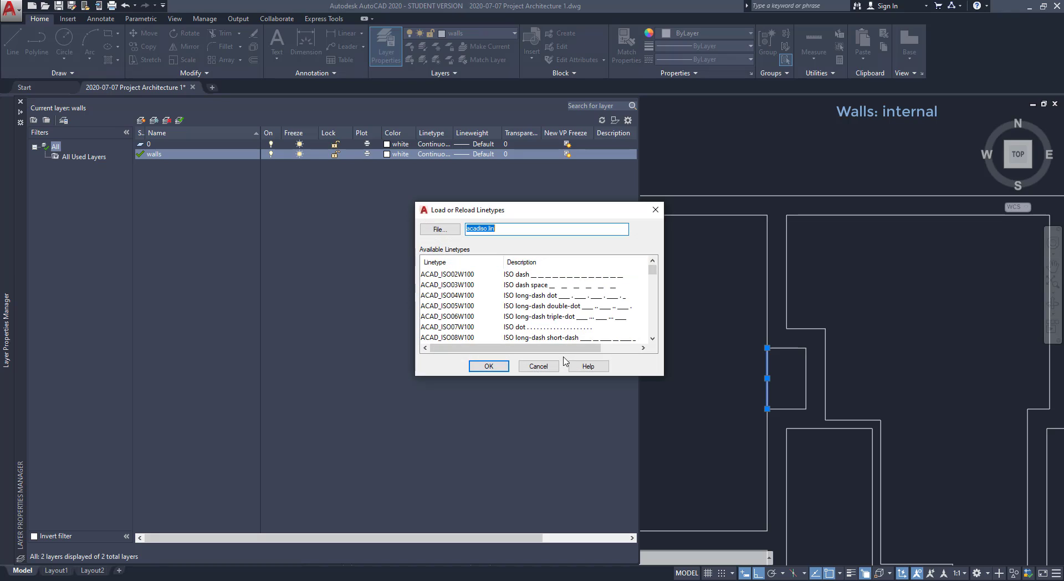
left_click(595, 286)
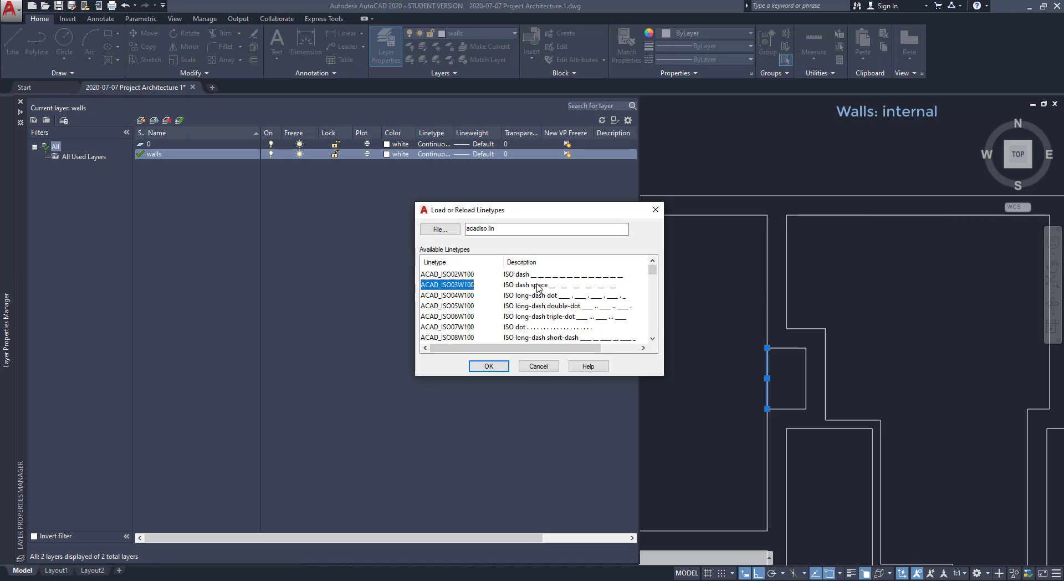
left_click(489, 367)
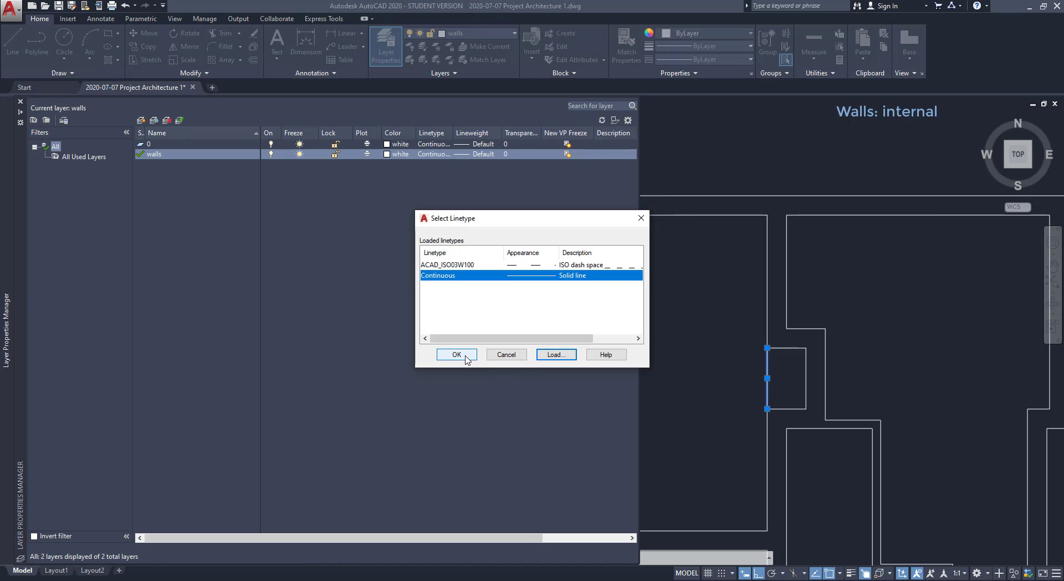
left_click(457, 355)
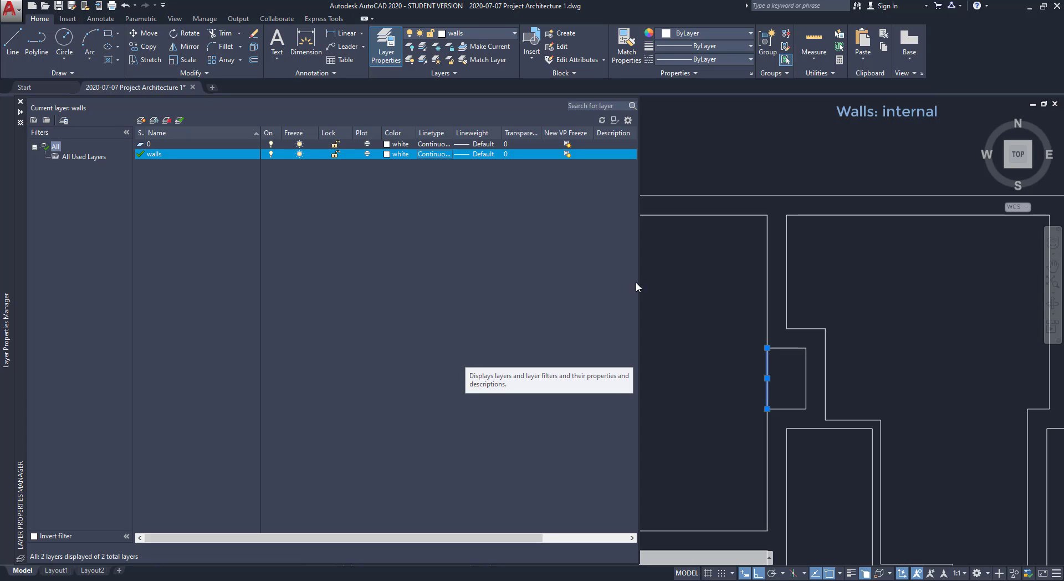
- Give the selected internal wall lines the ACAD_ISO03W100 linetype in Properties
right_click(732, 388)
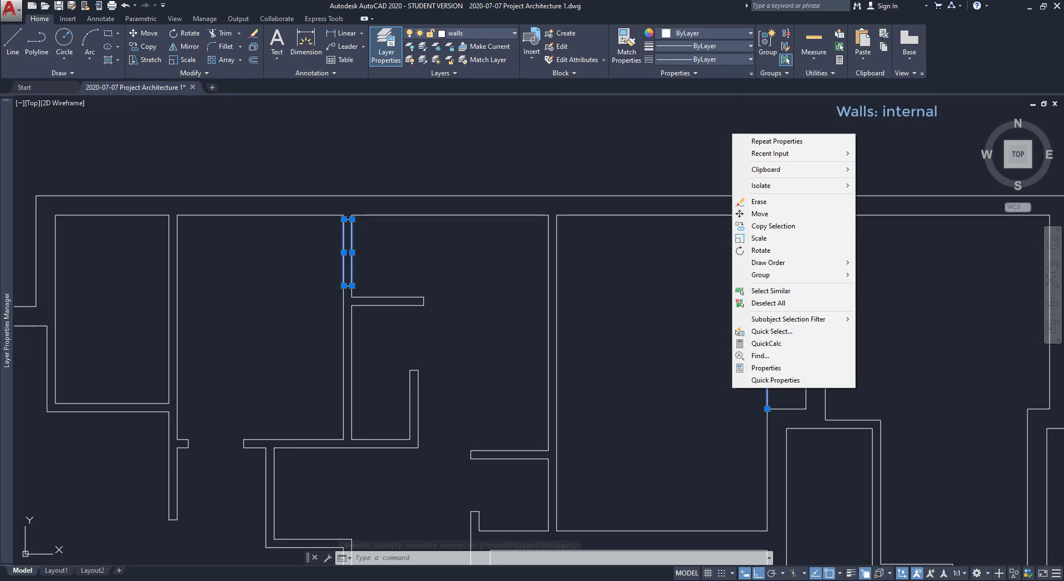
left_click(769, 368)
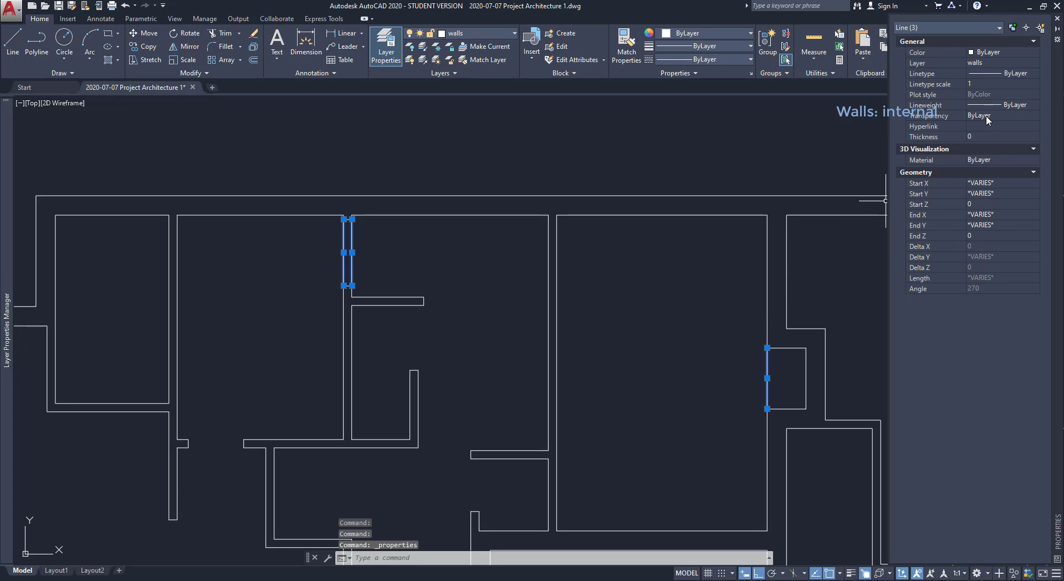
left_click(1015, 74)
left_click(1016, 75)
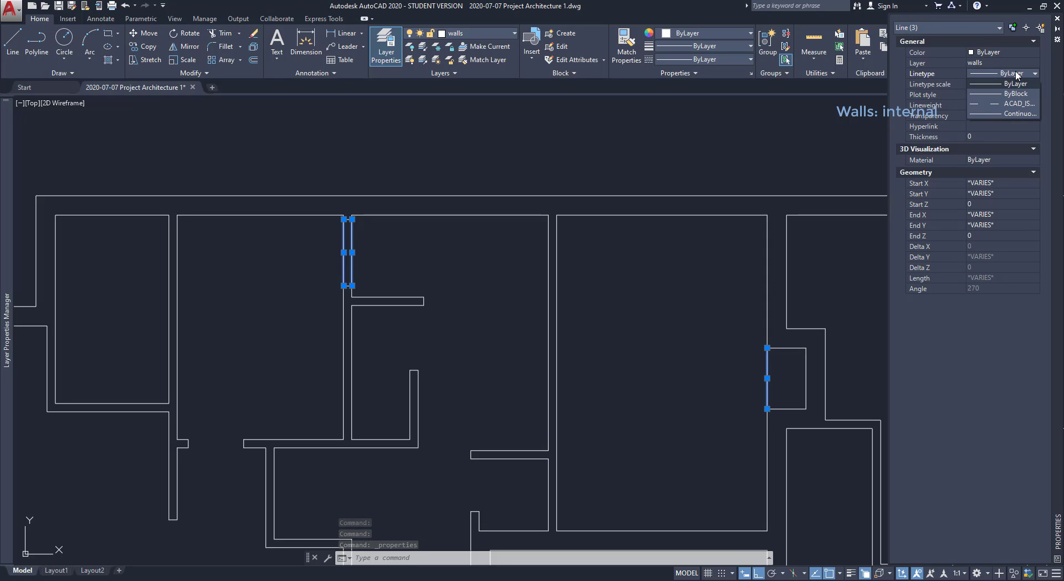
left_click(997, 108)
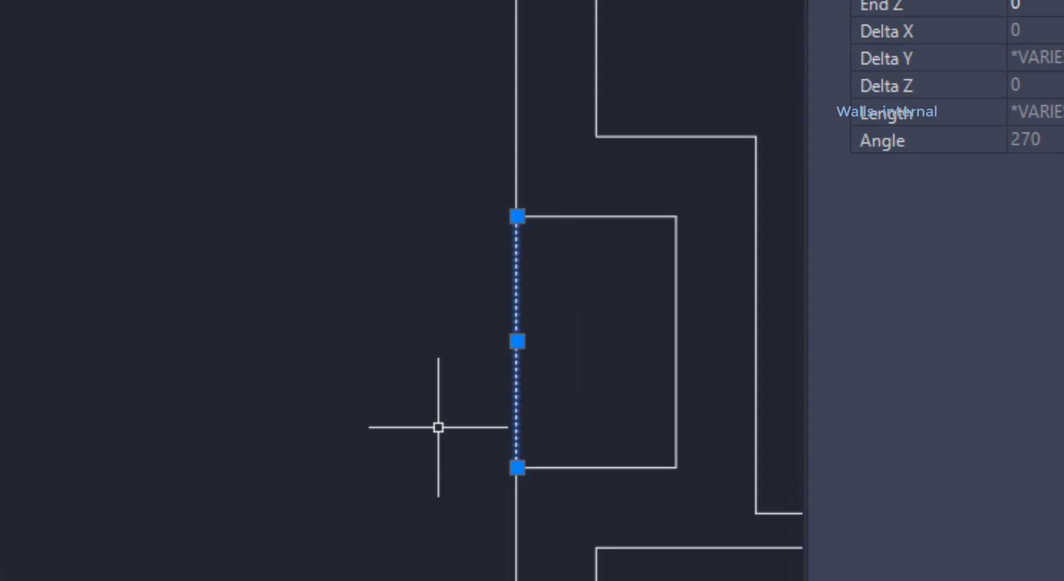
- Set their linetype scale to 5, then 8, and clear the selection
scroll(495, 395, "up", 2)
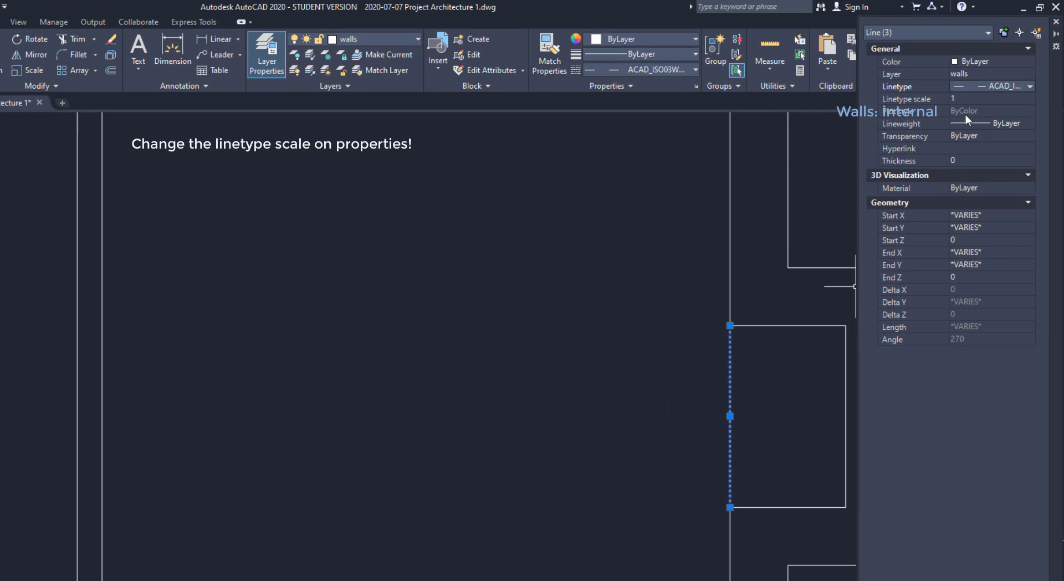
left_click(973, 98)
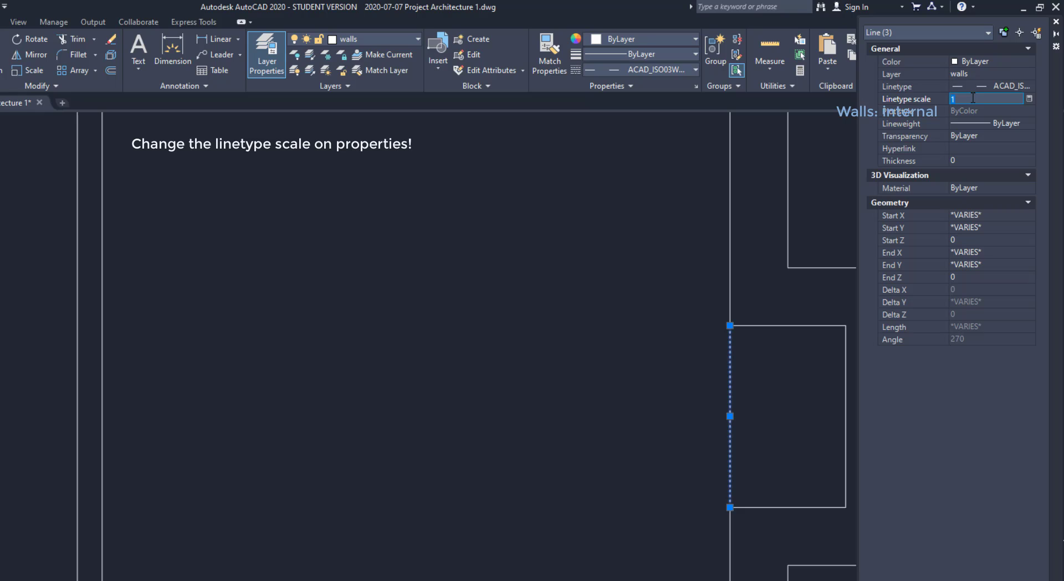
type("5")
key("Return")
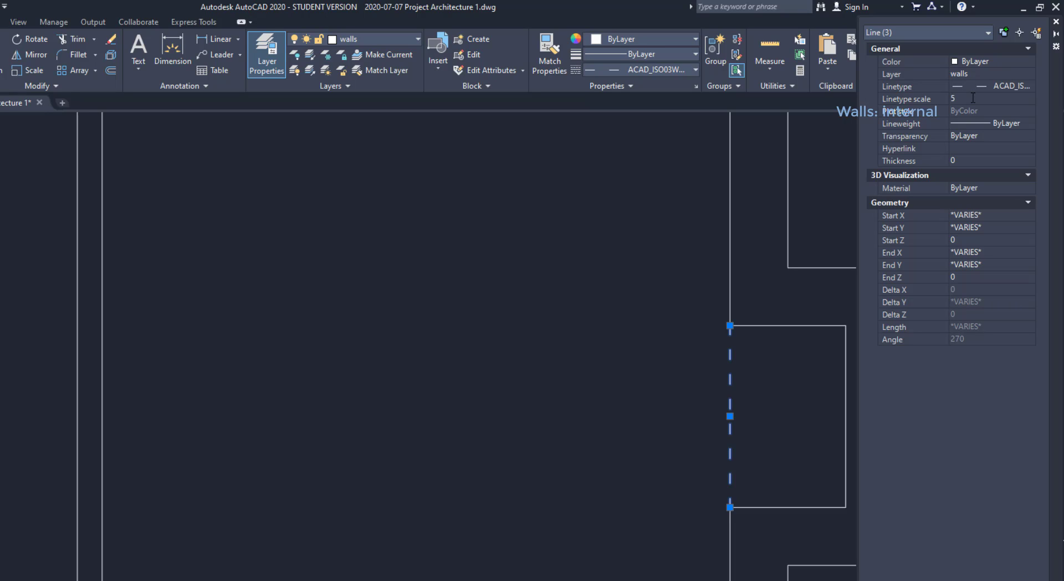
left_click(973, 98)
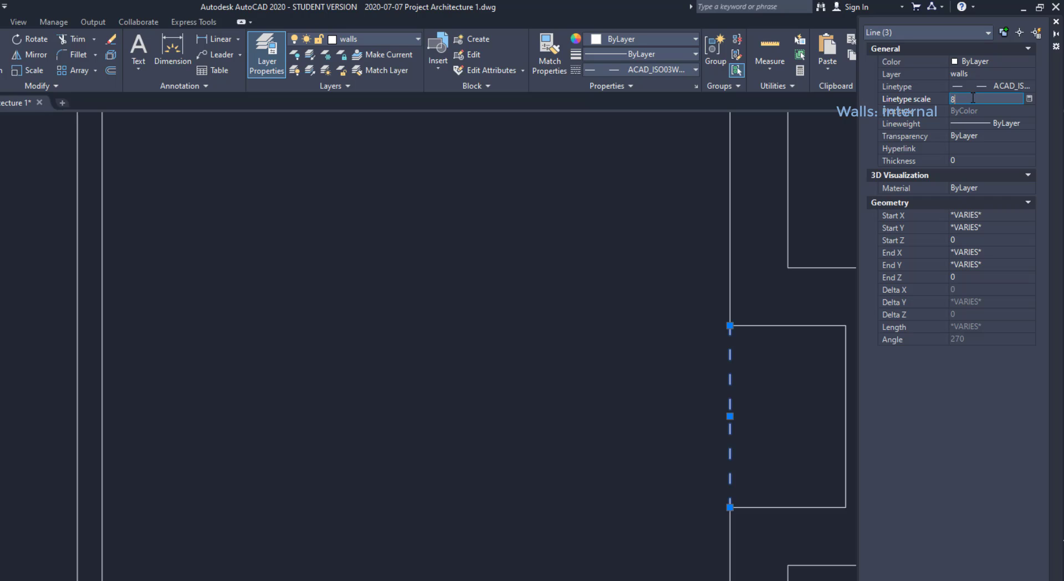
key("Return")
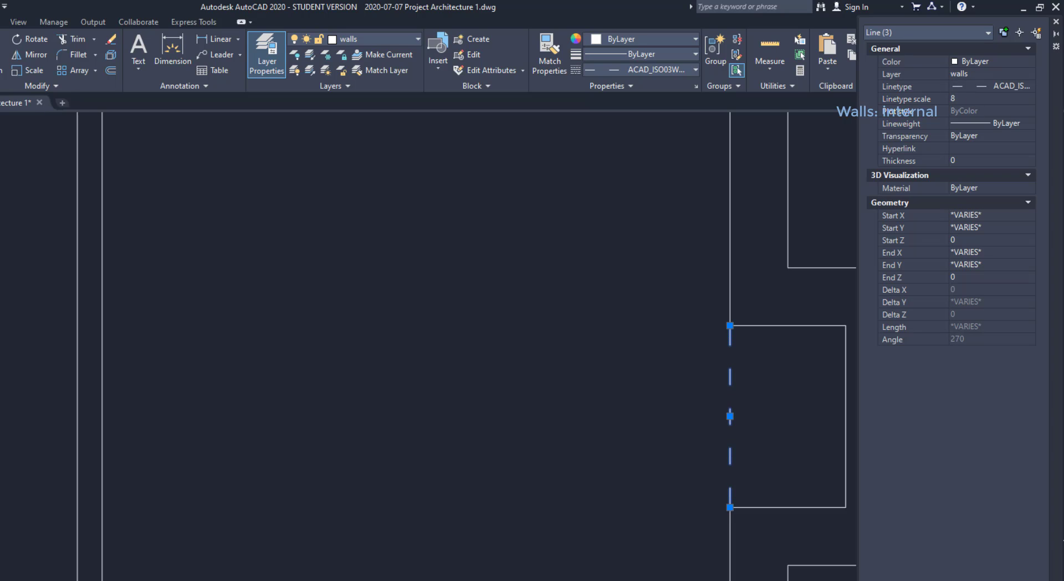
scroll(532, 363, "down", 2)
scroll(194, 304, "up", 2)
key("Escape")
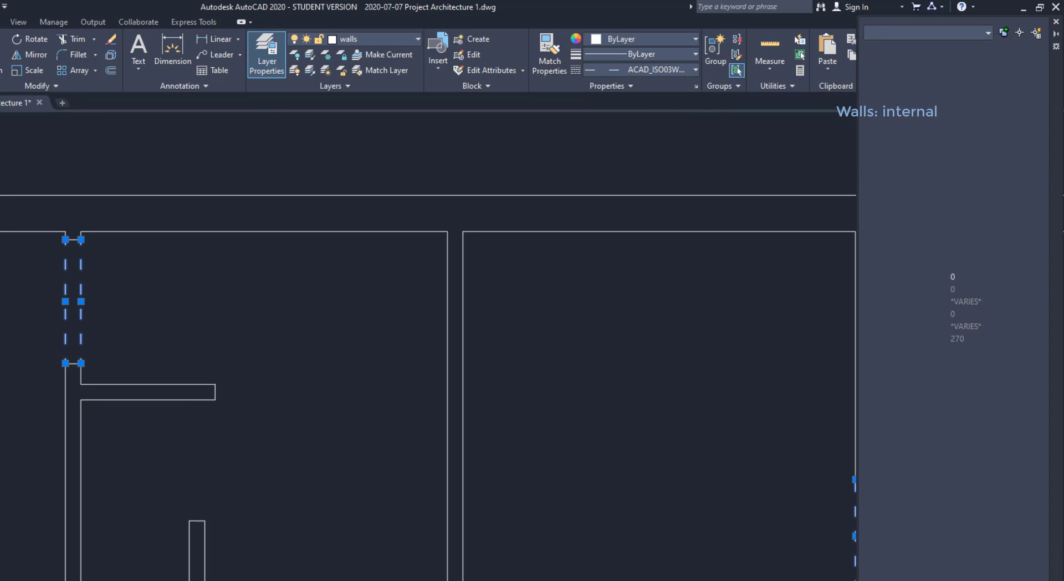
scroll(394, 445, "down", 4)
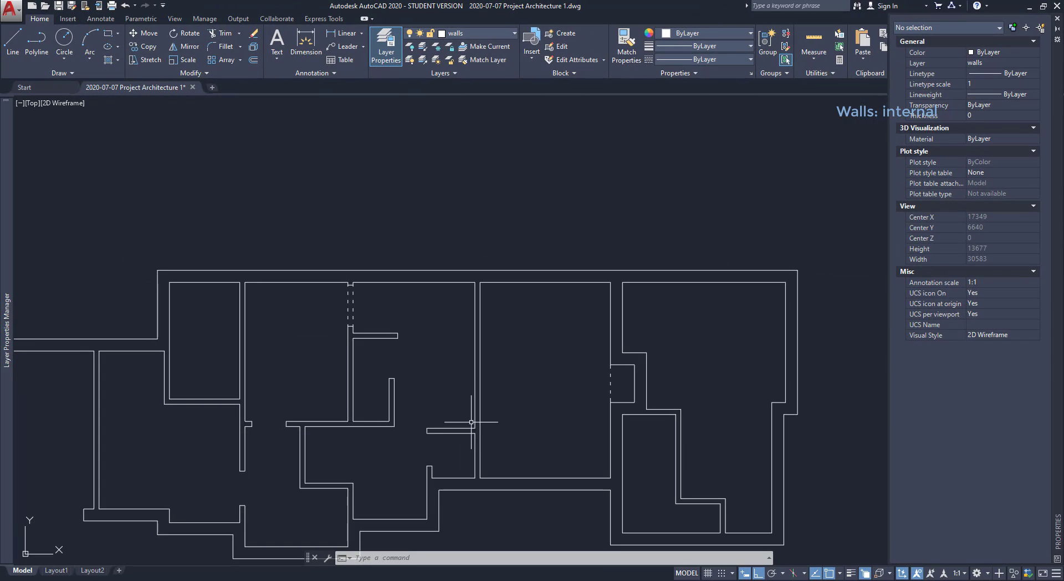
- Close the Properties palette and lock the walls layer in the Layer Properties Manager
mouse_move(353, 466)
middle_mouse_down()
mouse_move(415, 417)
mouse_move(416, 381)
middle_mouse_up()
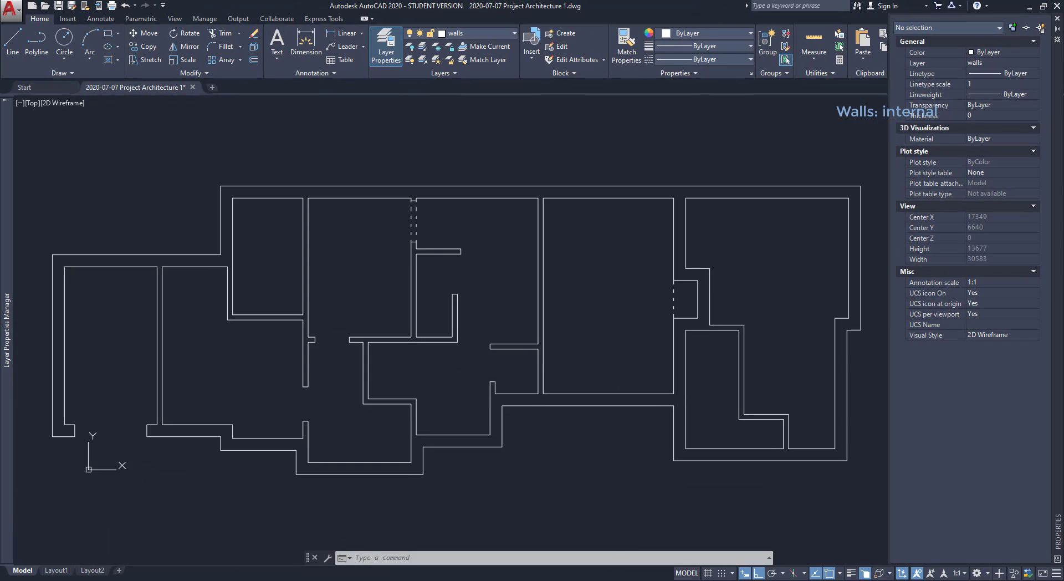
left_click(415, 384)
key("ctrl+1")
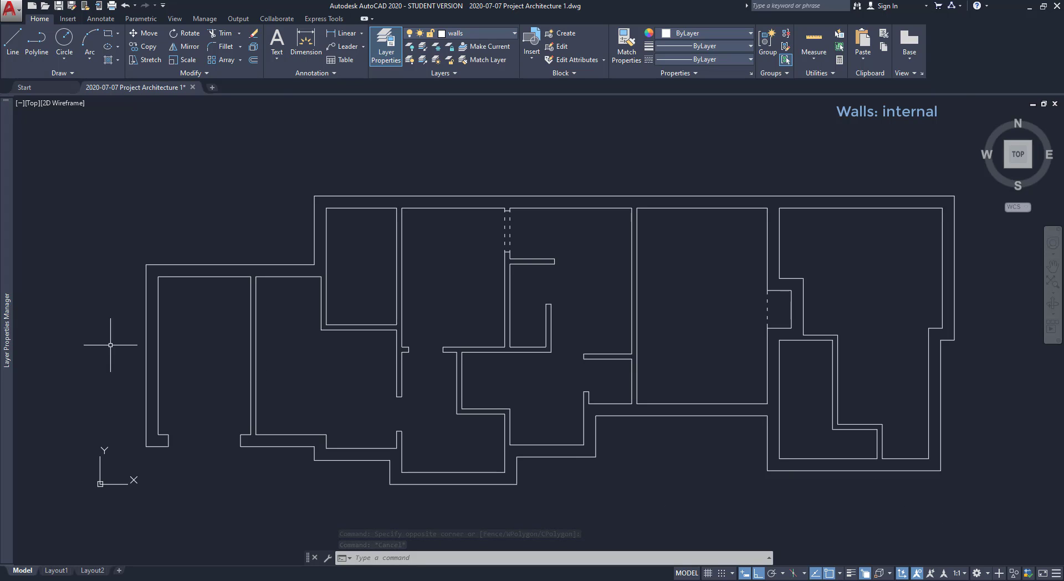
mouse_move(11, 322)
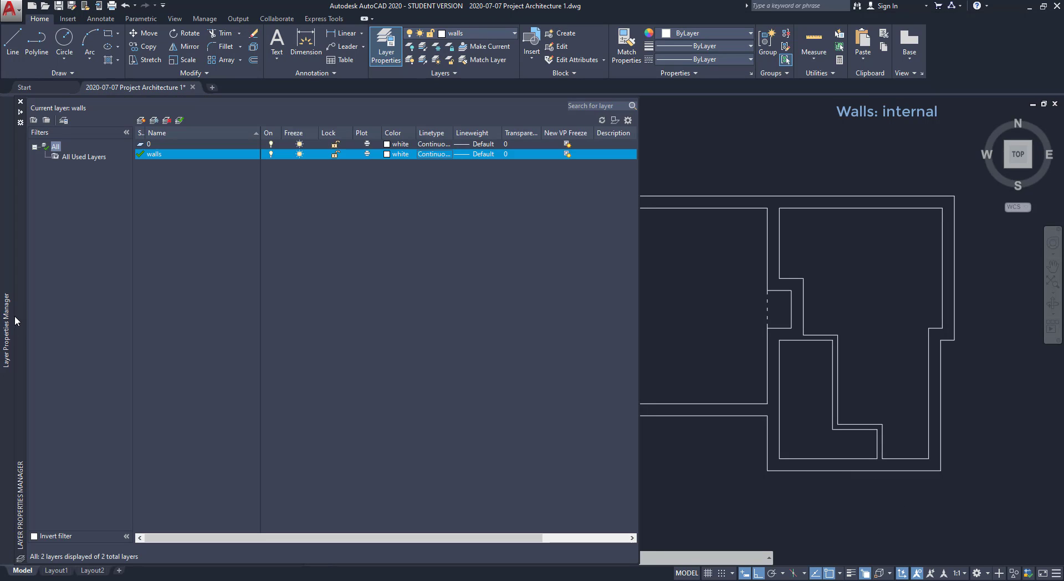
left_click(336, 155)
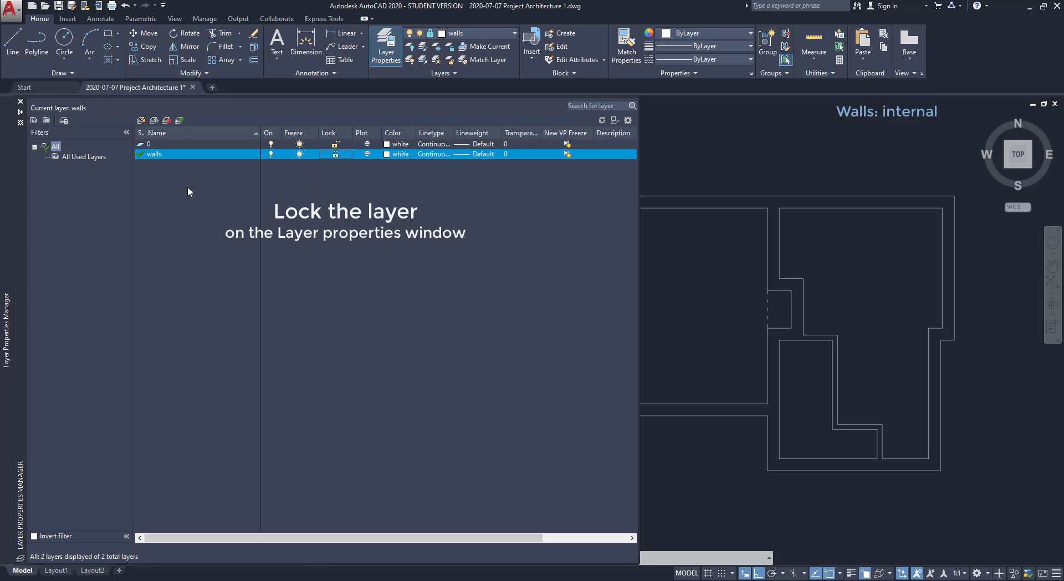
right_click(179, 172)
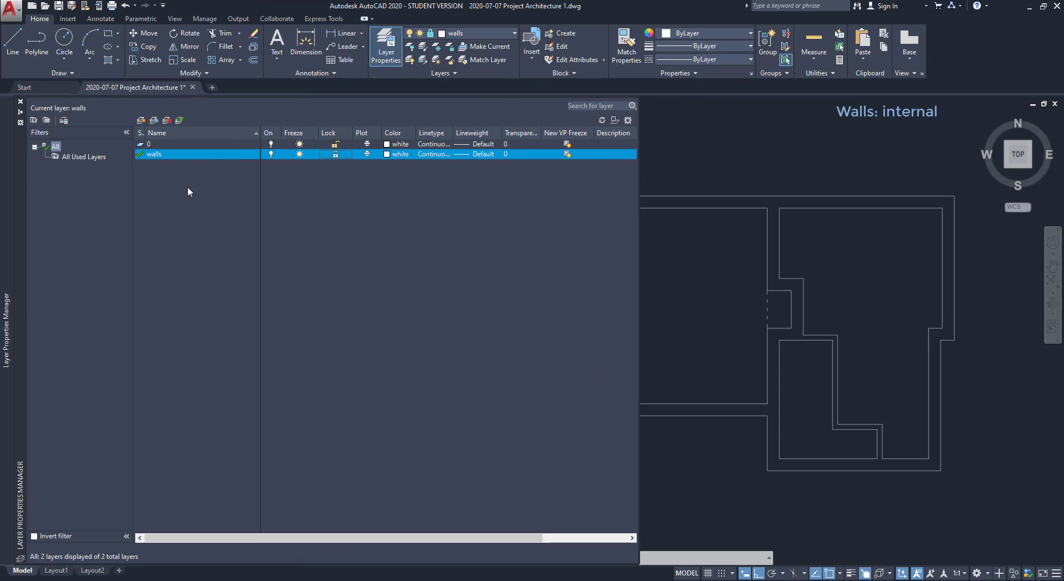
- Create three new layers named staircase, doors and windows
right_click(180, 173)
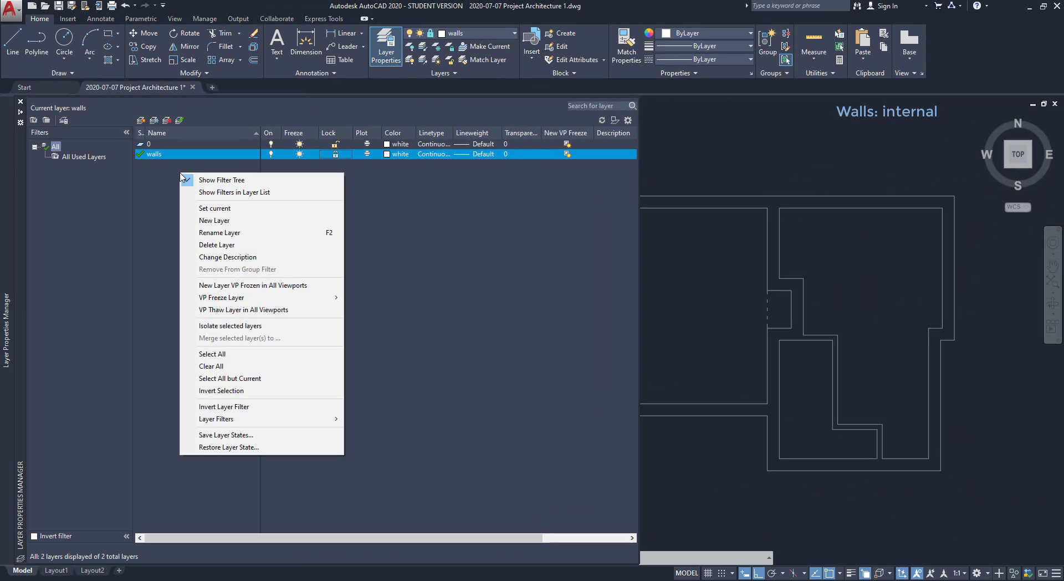
left_click(215, 221)
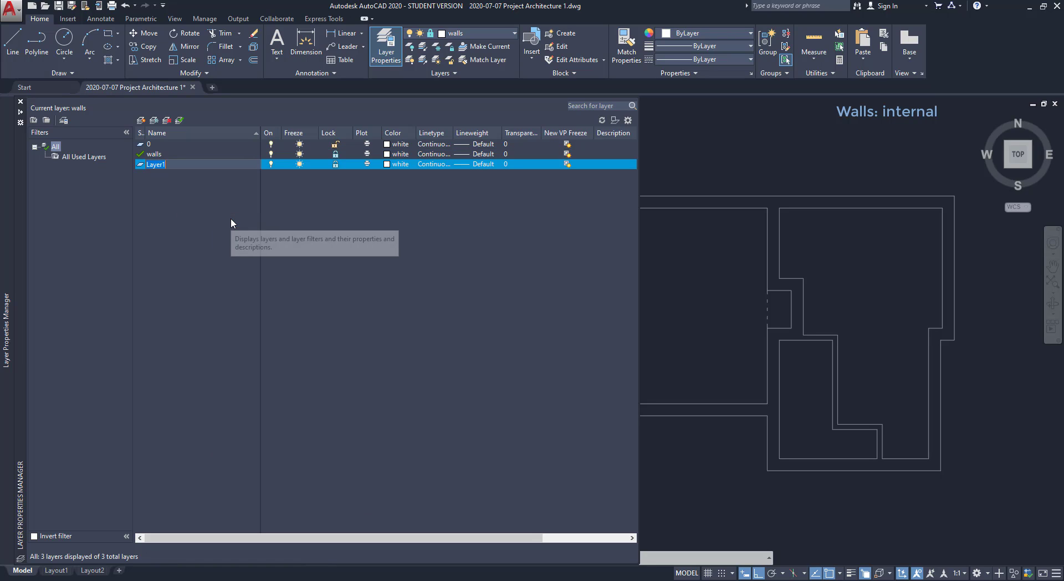
type("staircase")
key("Return")
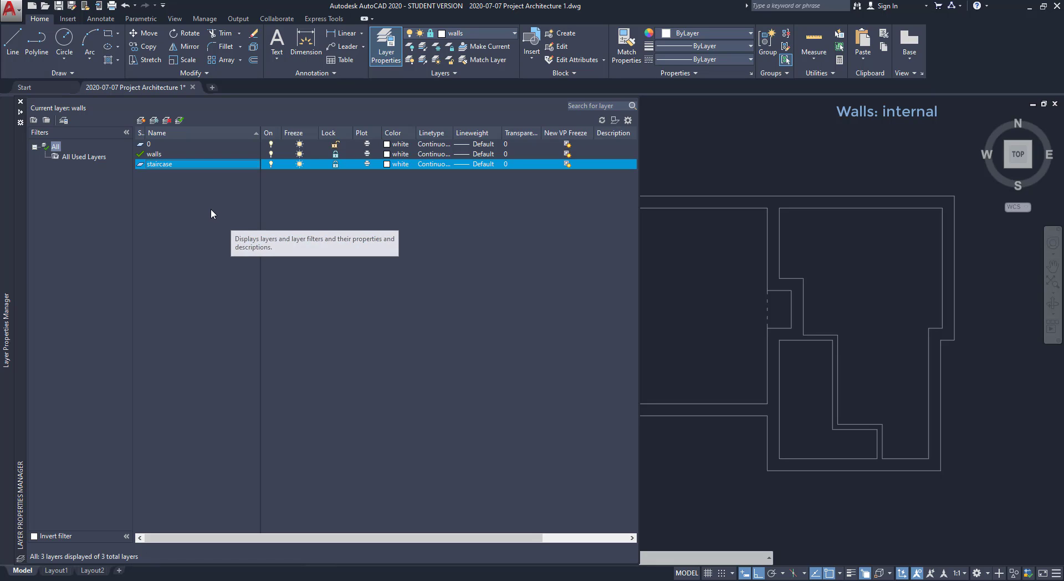
right_click(211, 209)
left_click(255, 260)
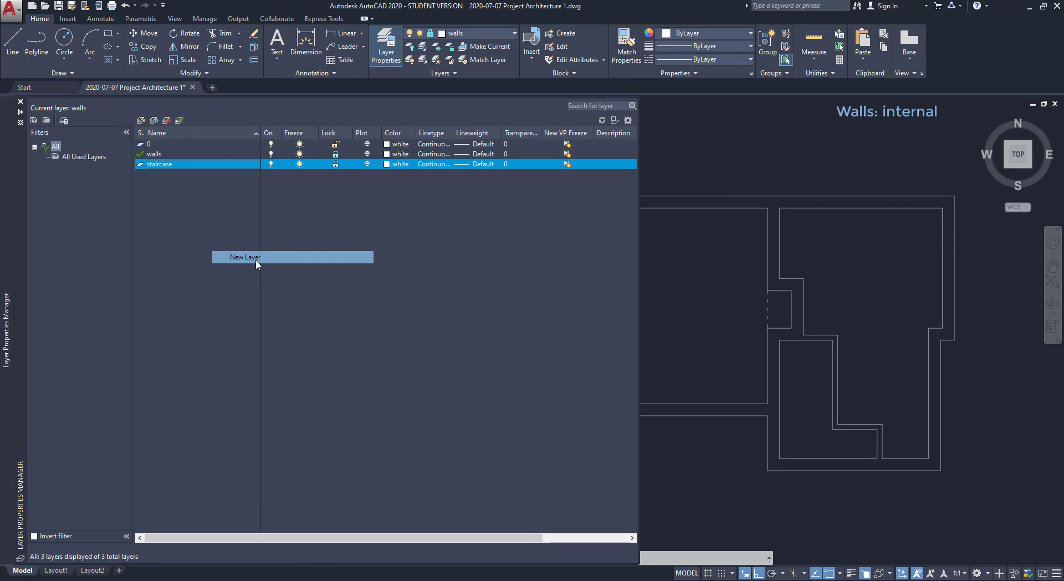
type("doors")
right_click(195, 224)
left_click(243, 271)
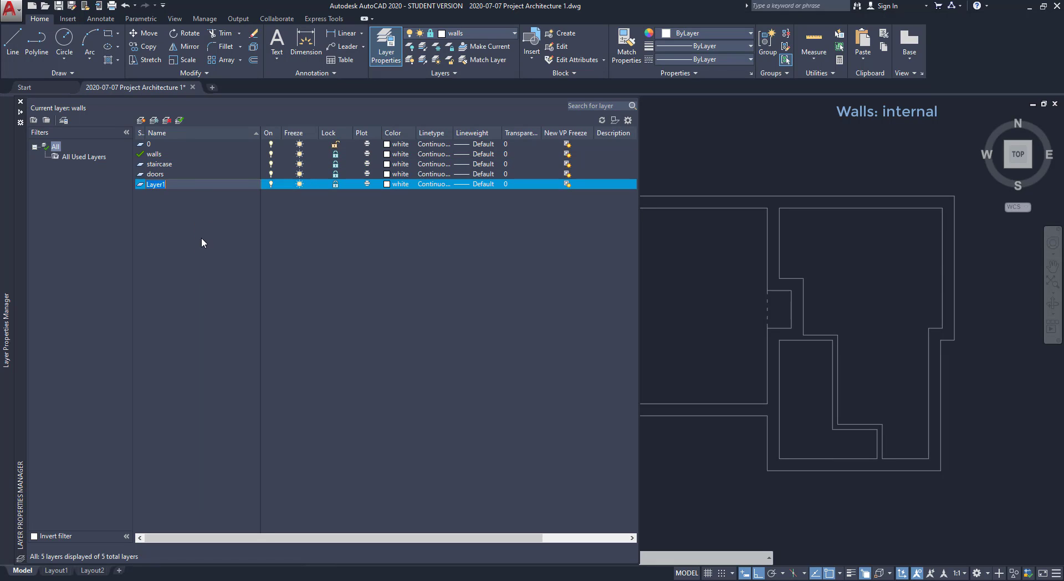
type("windows")
key("Return")
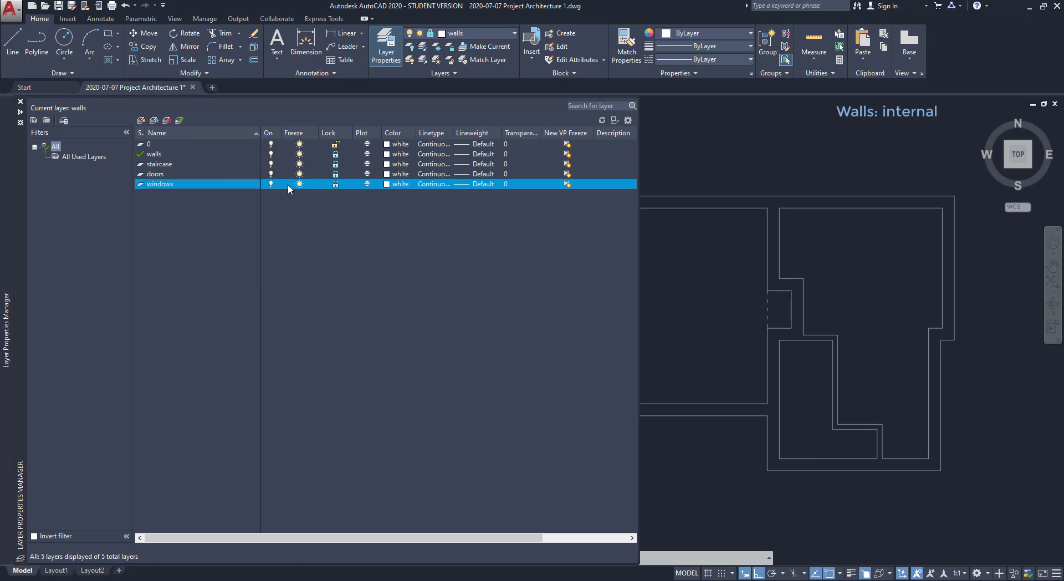
- Colour the doors layer 61, staircase 211 and windows 131
left_click(171, 165, "shift")
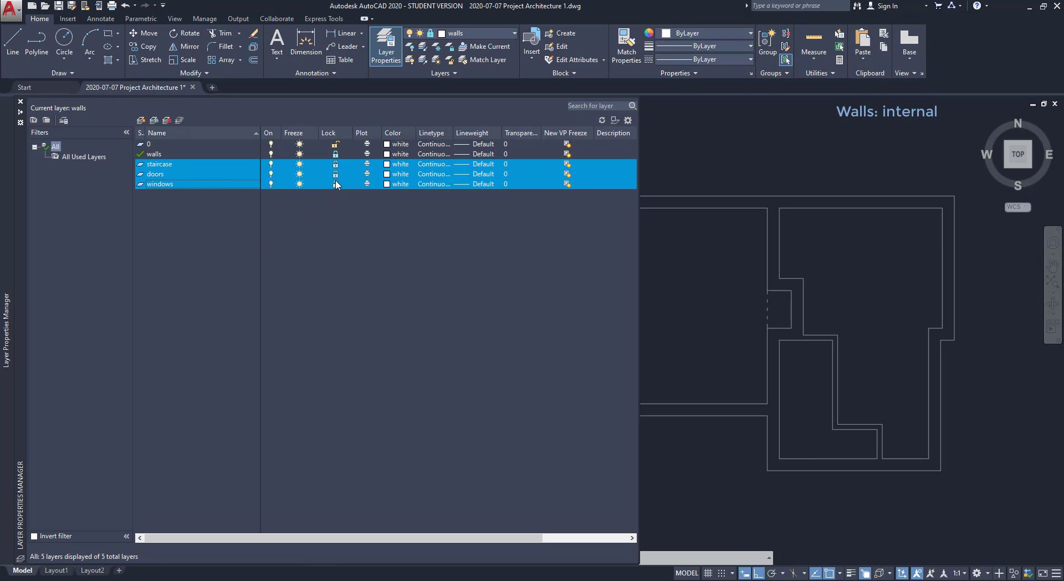
left_click(339, 215)
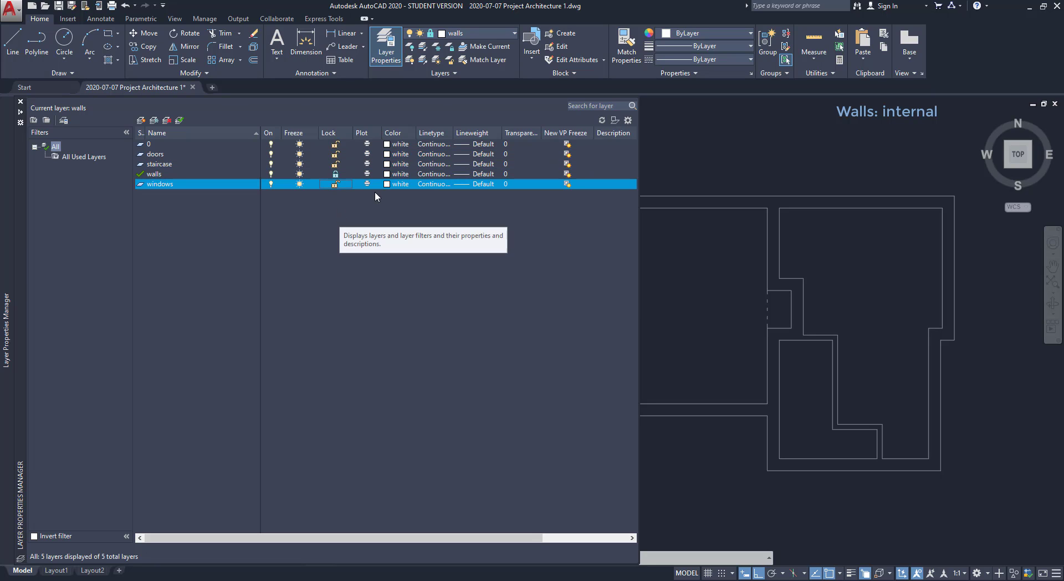
left_click(386, 155)
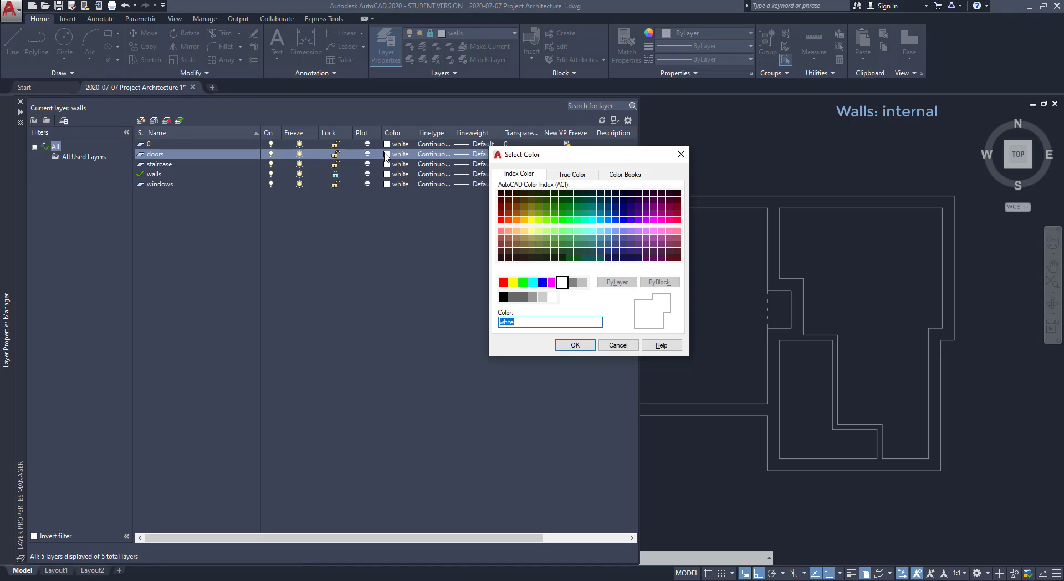
left_click(539, 231)
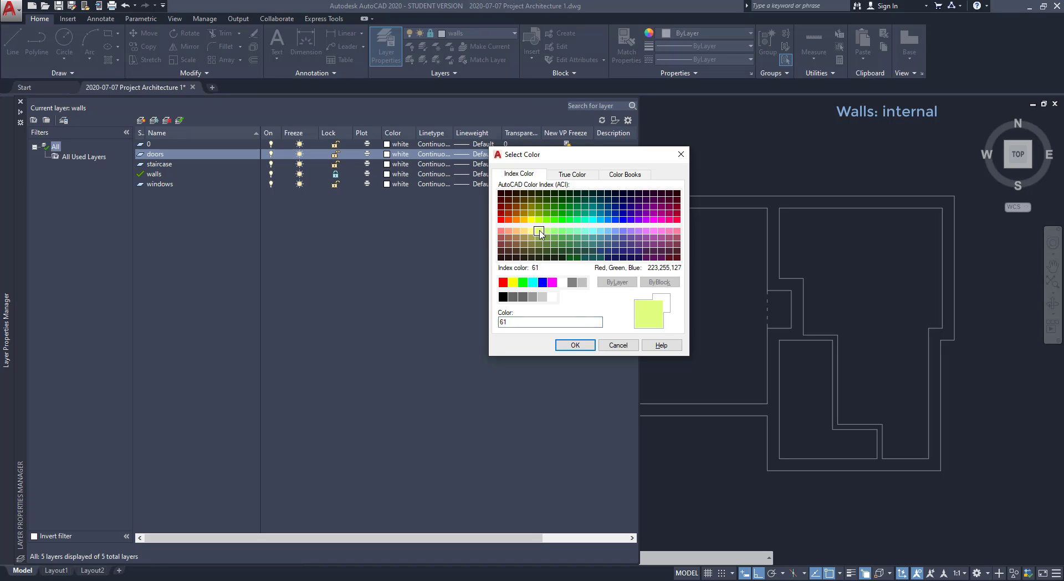
left_click(575, 345)
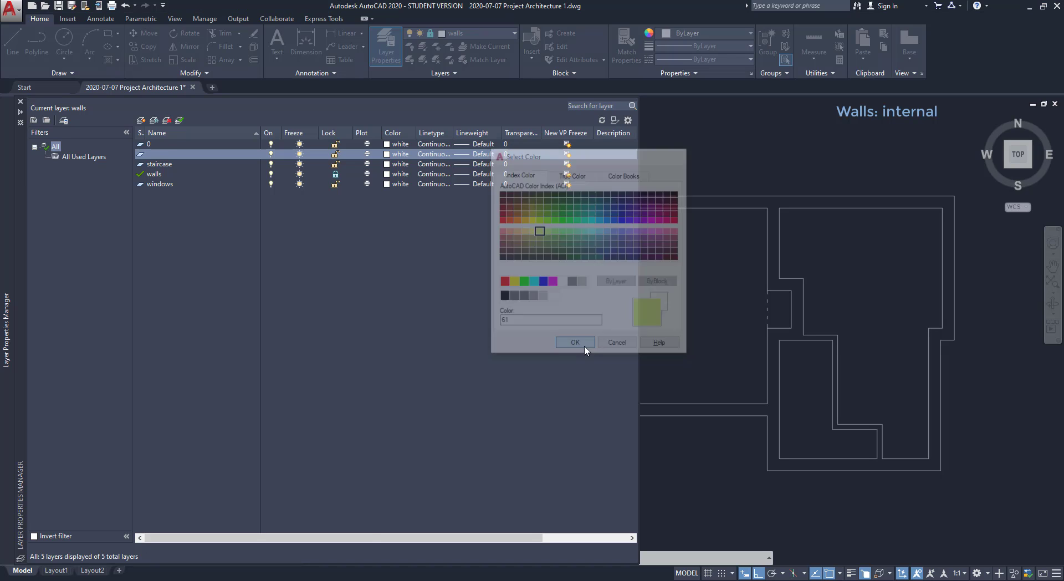
left_click(387, 165)
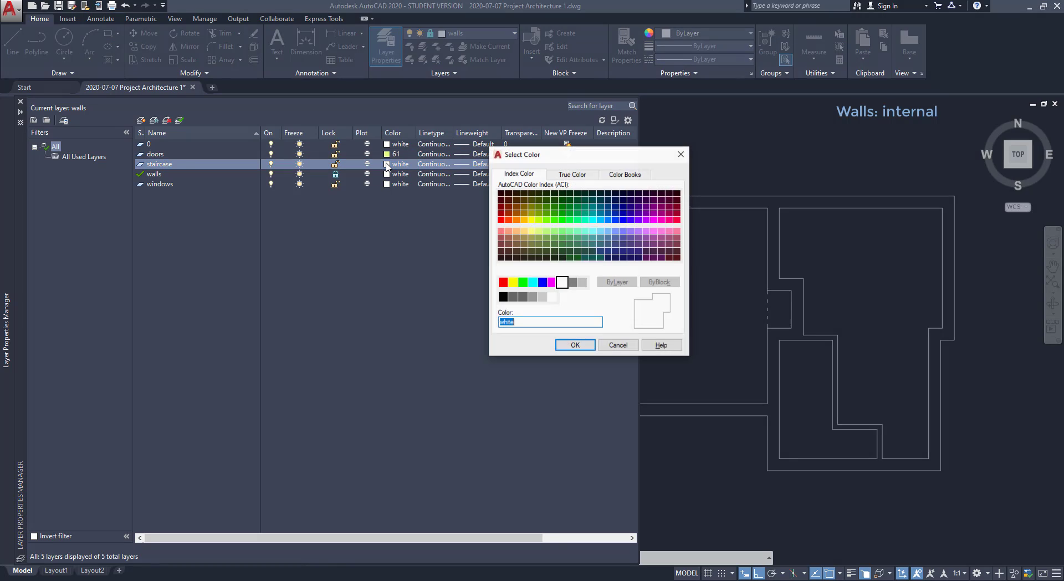
left_click(653, 231)
left_click(575, 344)
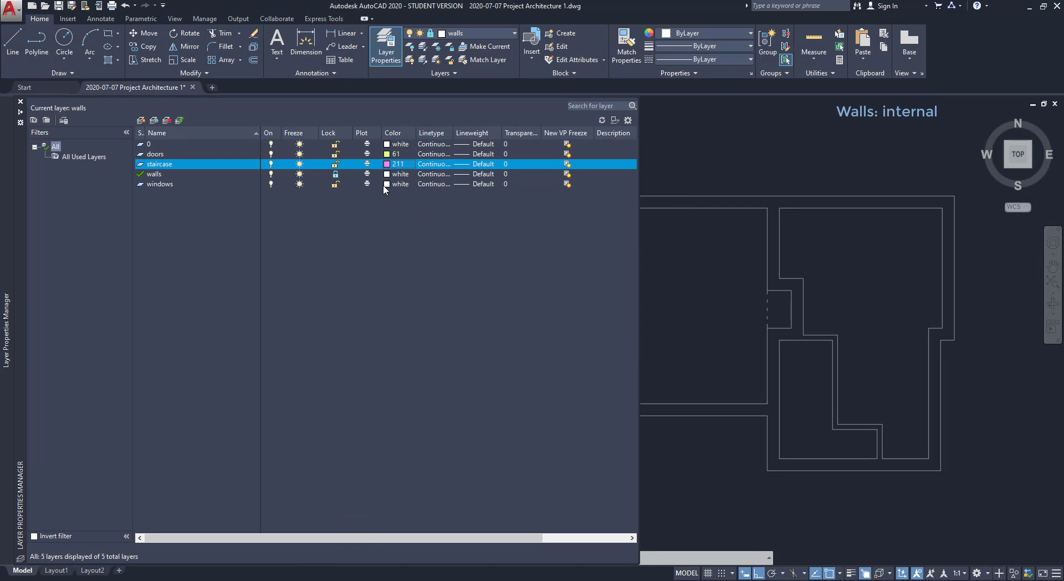
left_click(386, 184)
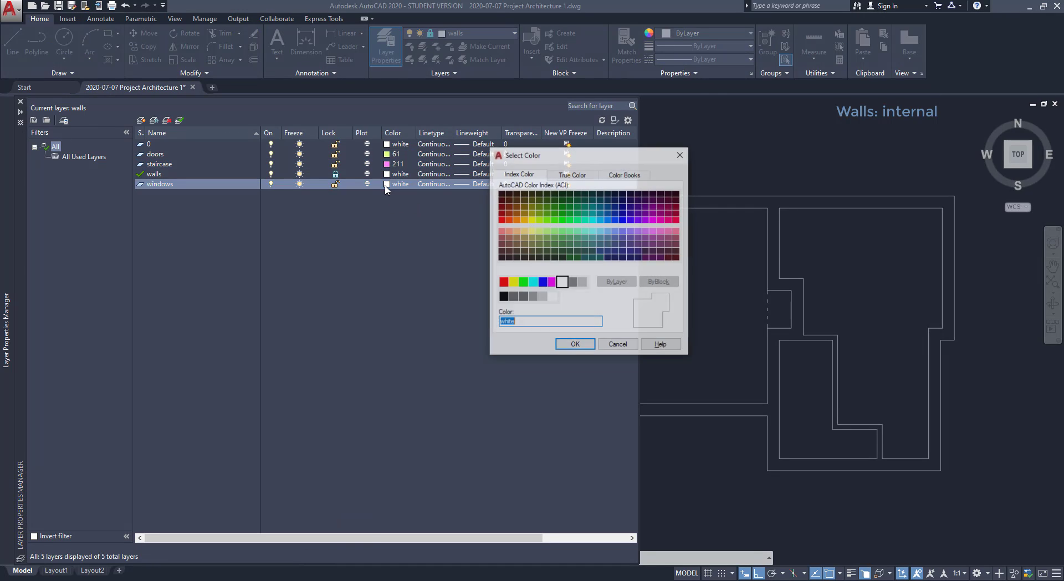
left_click(593, 235)
left_click(580, 346)
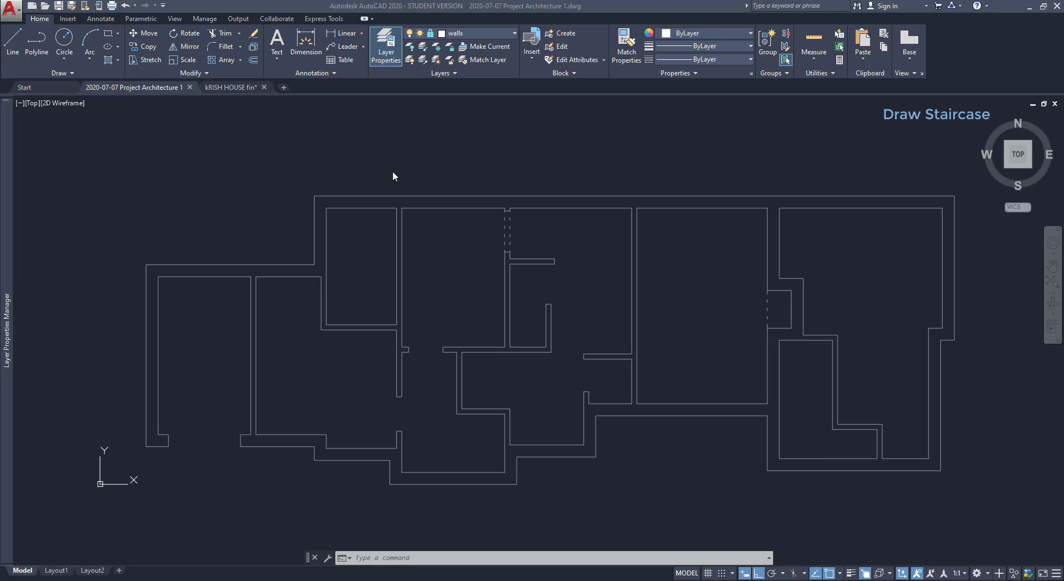
- Make staircase the current layer
left_click(426, 227)
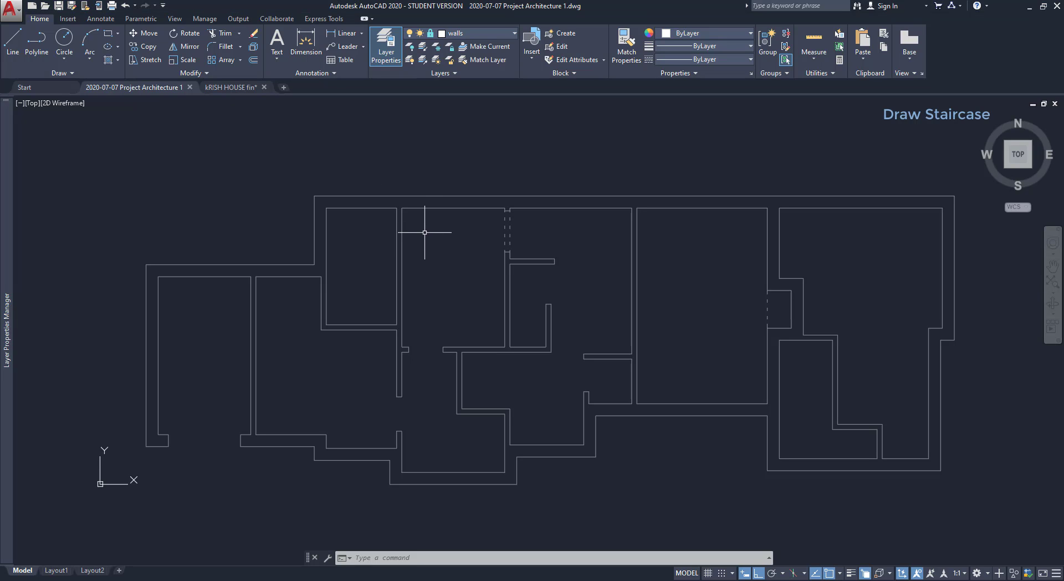
left_click(476, 34)
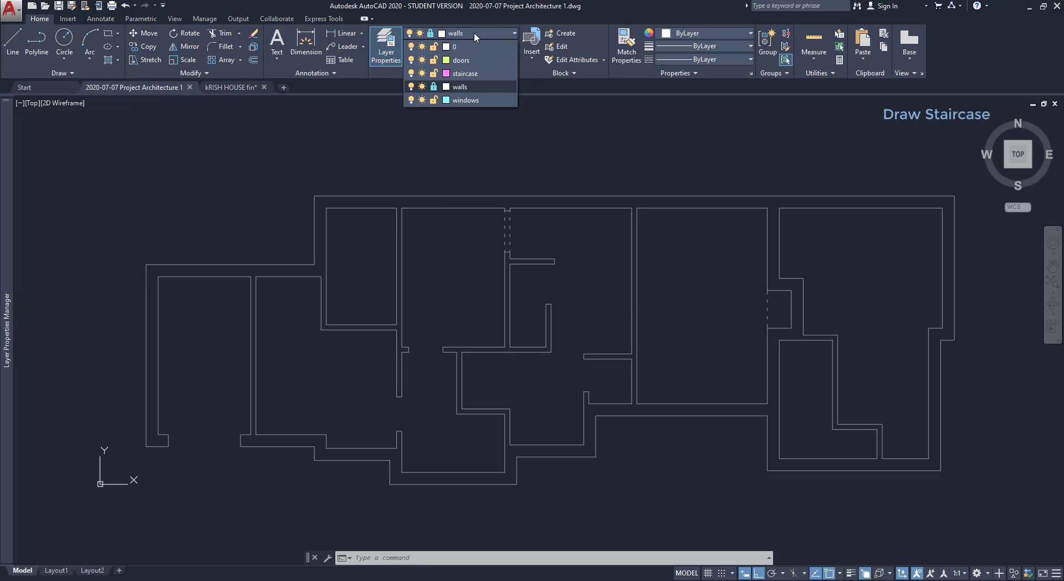
left_click(469, 74)
- Draw the first tread line across the stairwell, starting 250 above the corner
scroll(530, 350, "up", 5)
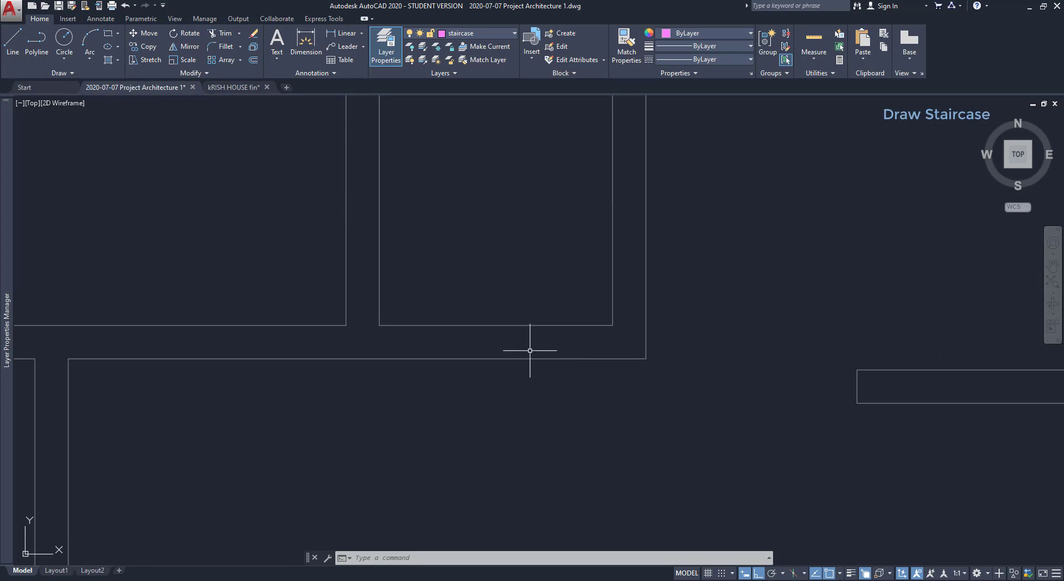
type("L")
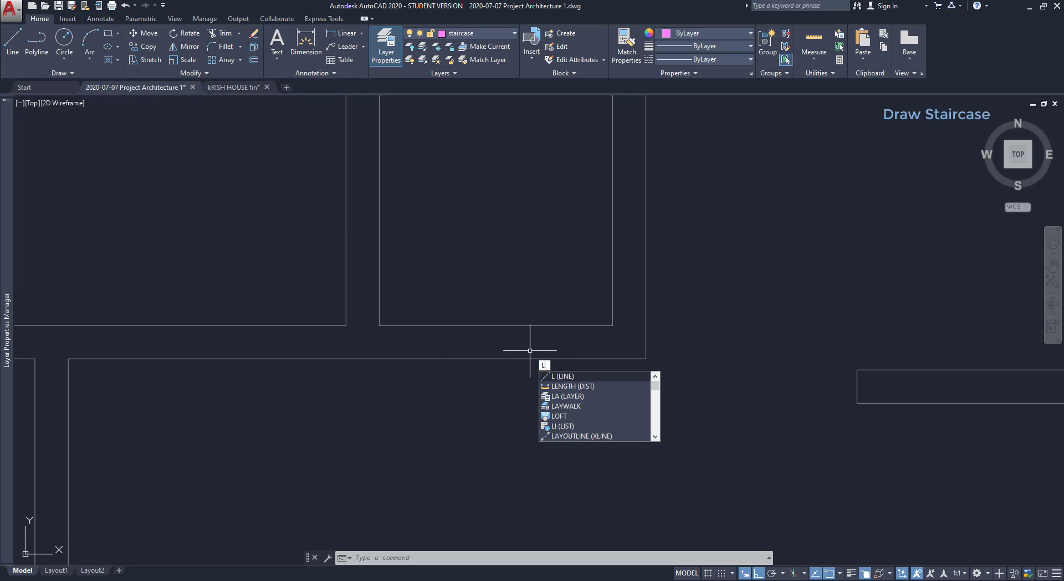
key("Return")
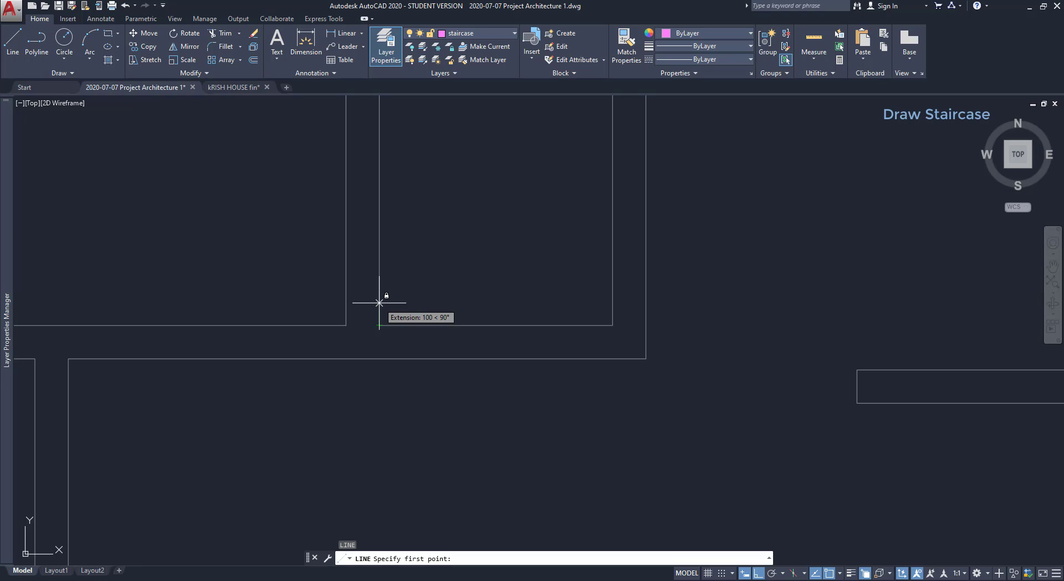
type("250")
key("Return")
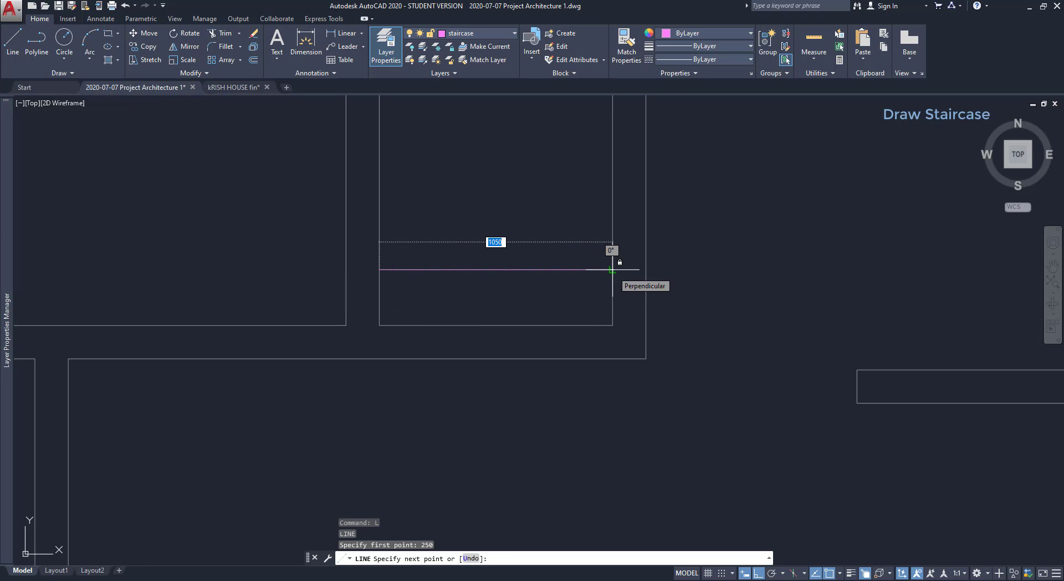
left_click(612, 270)
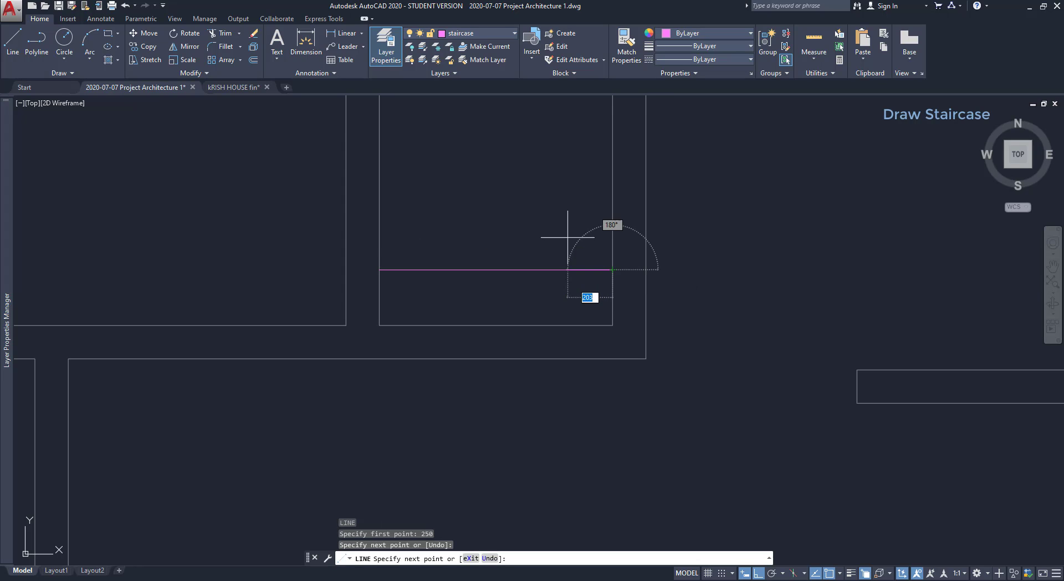
key("Escape")
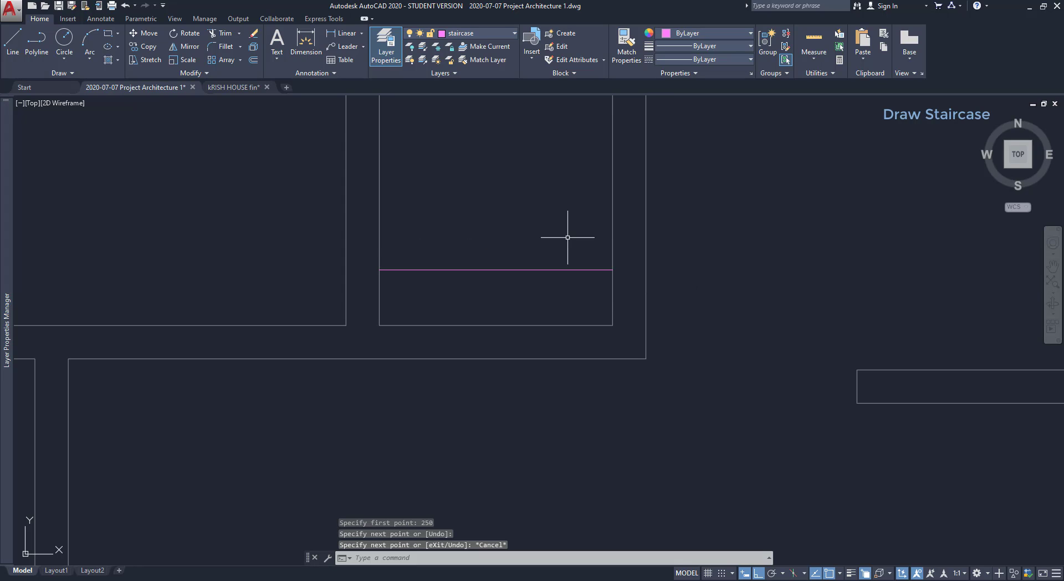
- Start OFFSET at distance 250 on the first tread line
type("O")
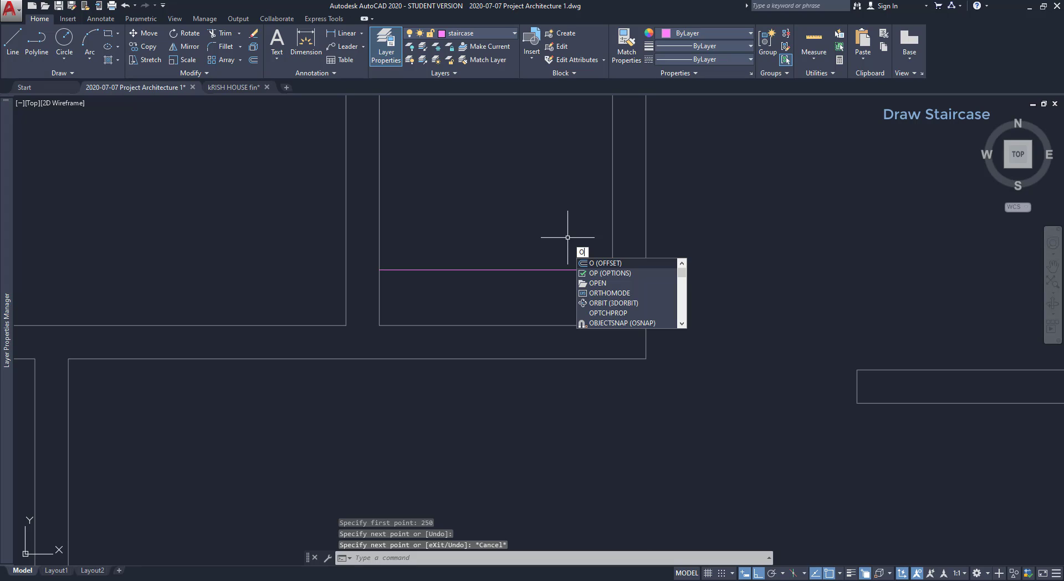
key("Return")
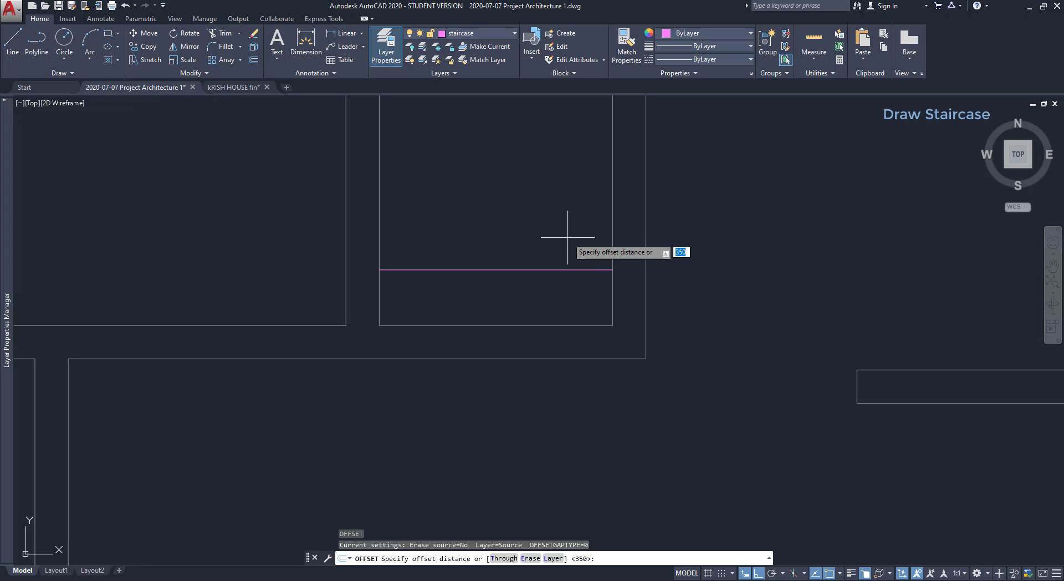
type("250")
key("Return")
left_click(534, 270)
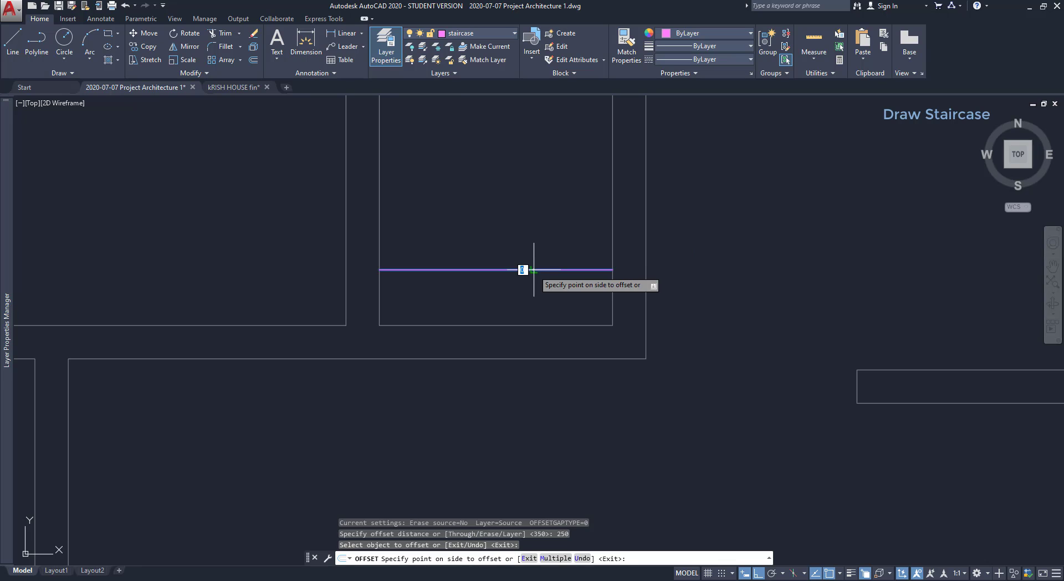
scroll(534, 270, "down", 4)
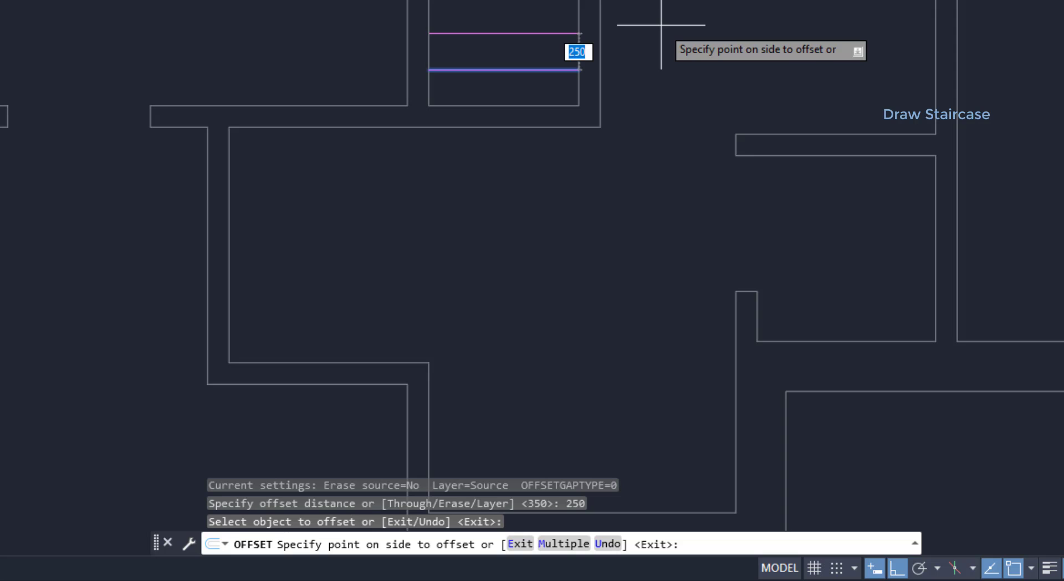
- Place four Multiple offset copies upward, giving five evenly spaced treads
type("m")
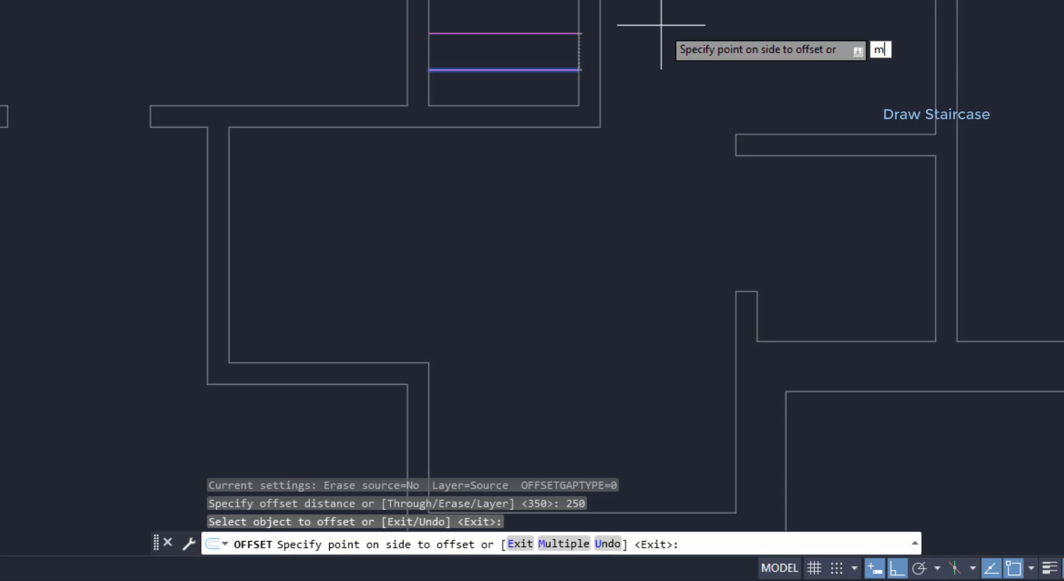
key("Return")
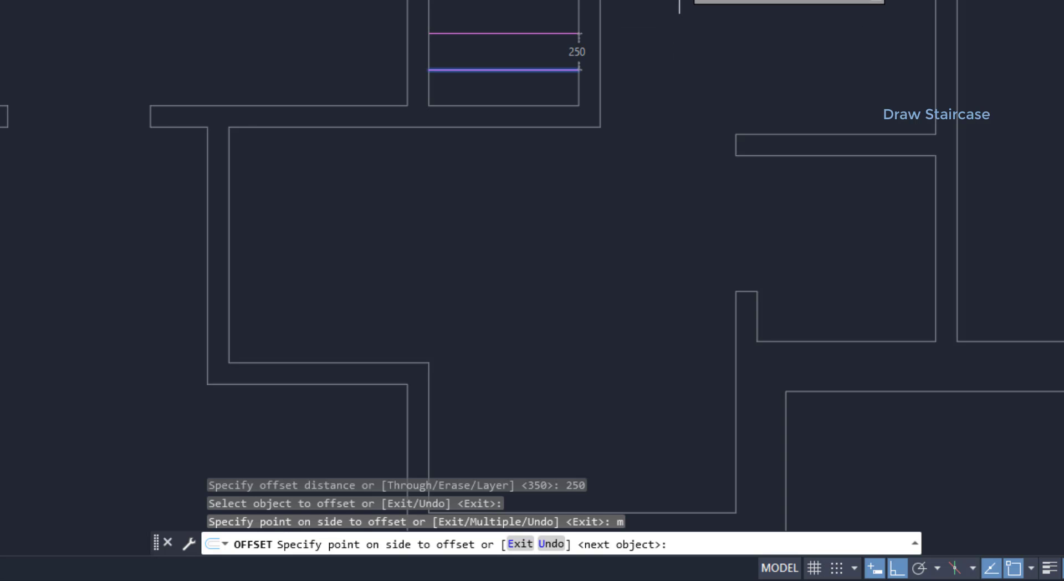
left_click(689, 0)
left_click(689, 0)
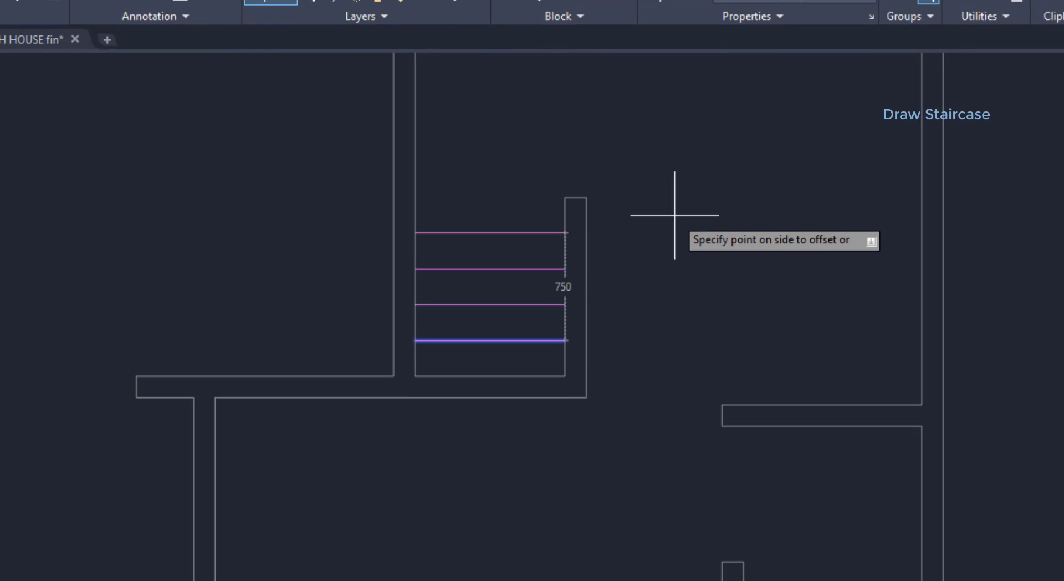
left_click(674, 215)
left_click(676, 166)
key("Return")
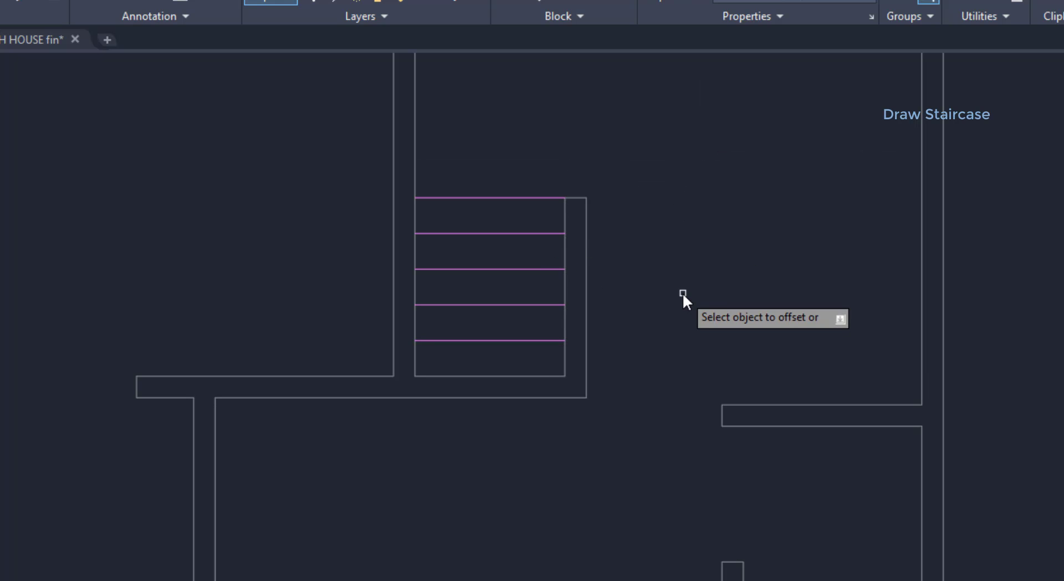
- Draw a vertical railing line from 50 in from the bottom-right corner to the top tread
key("Return")
type("l")
key("Return")
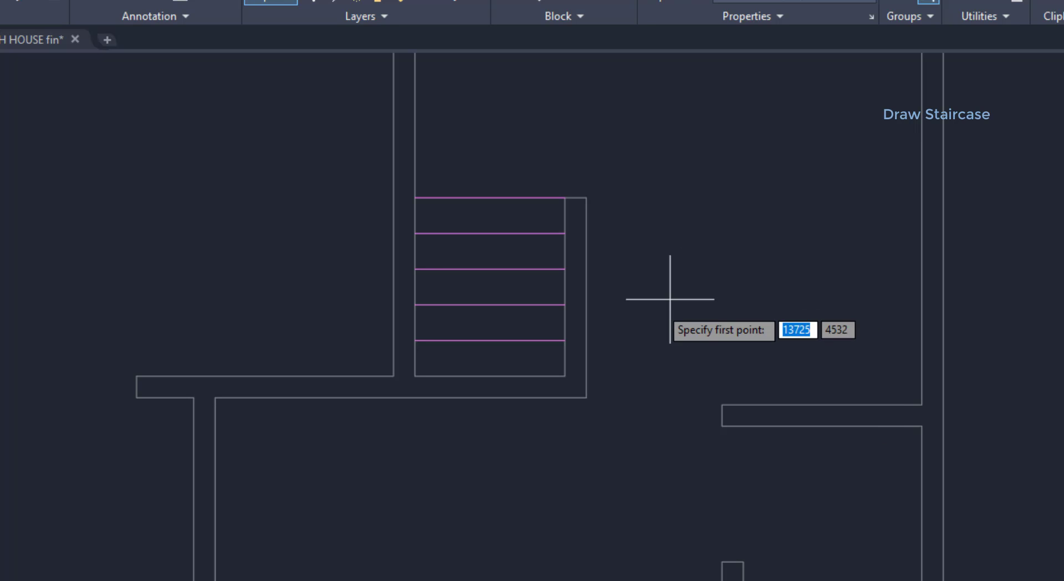
scroll(627, 335, "up", 4)
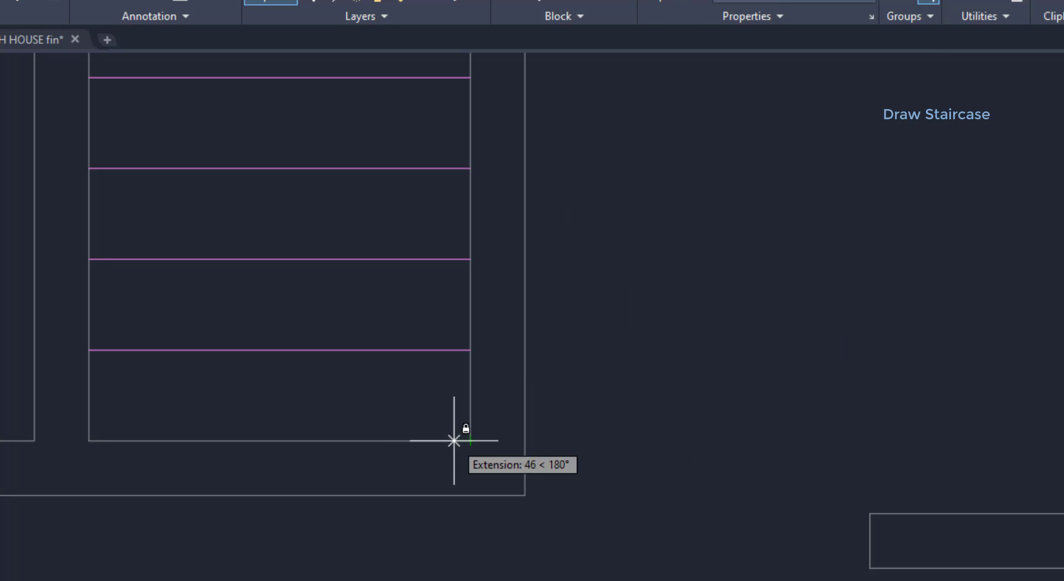
type("50")
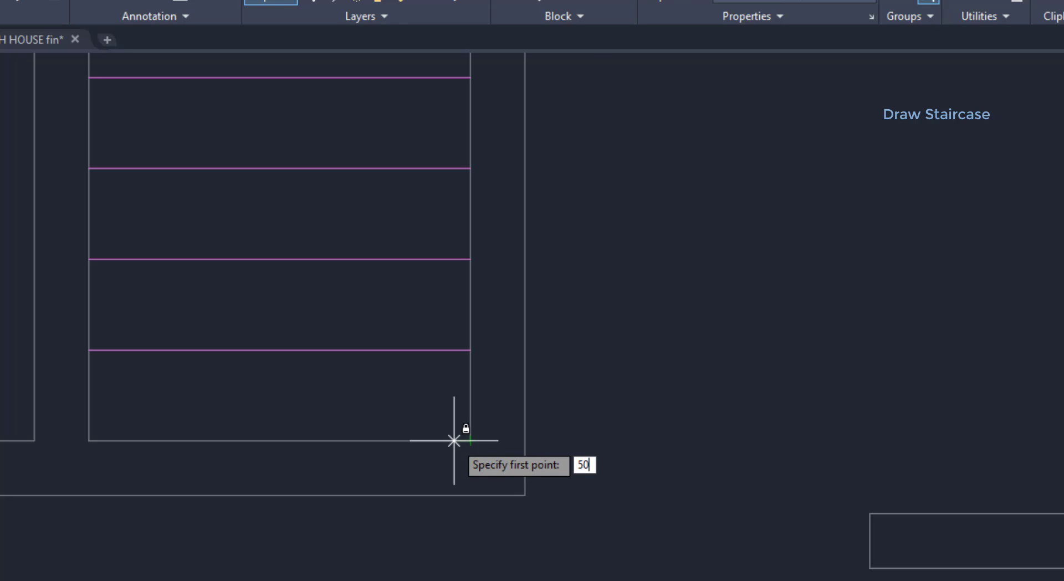
key("Return")
scroll(454, 438, "down", 2)
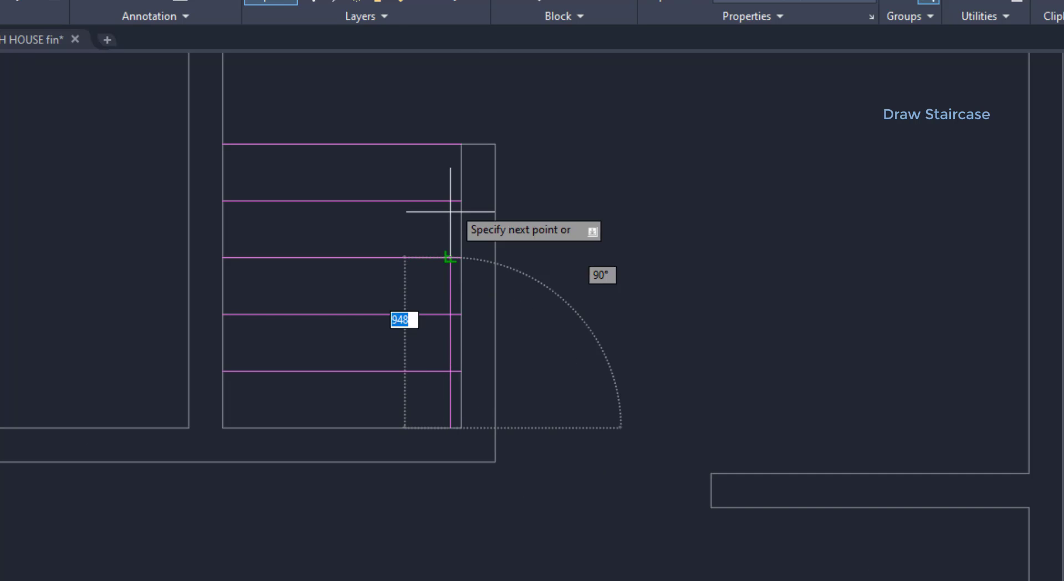
left_click(439, 143)
key("Escape")
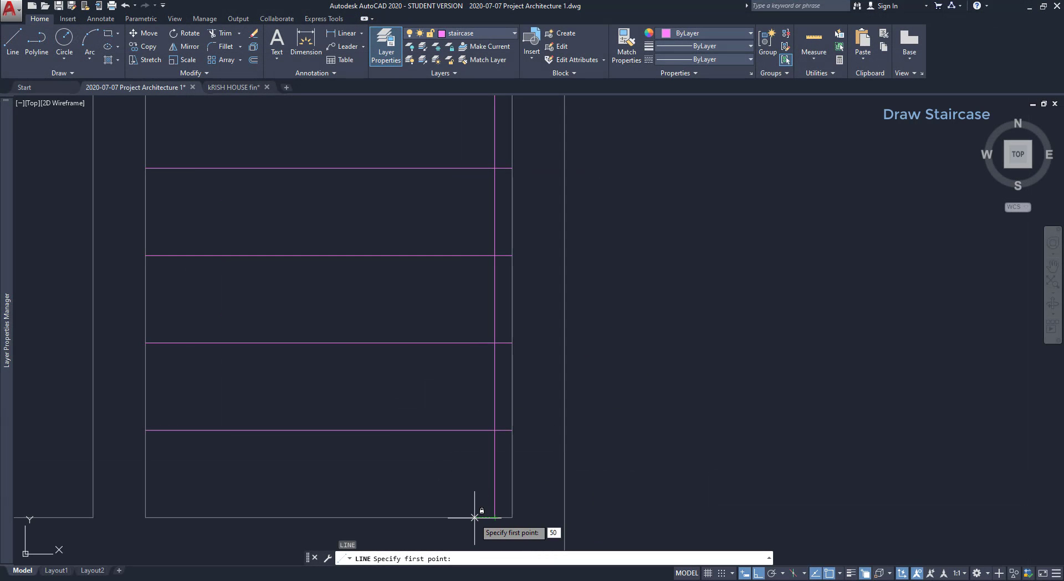
- Begin a second railing line 50 from the bottom corner, then stop drawing
left_click(475, 518)
scroll(481, 513, "down", 5)
scroll(486, 417, "up", 4)
type("50")
key("Return")
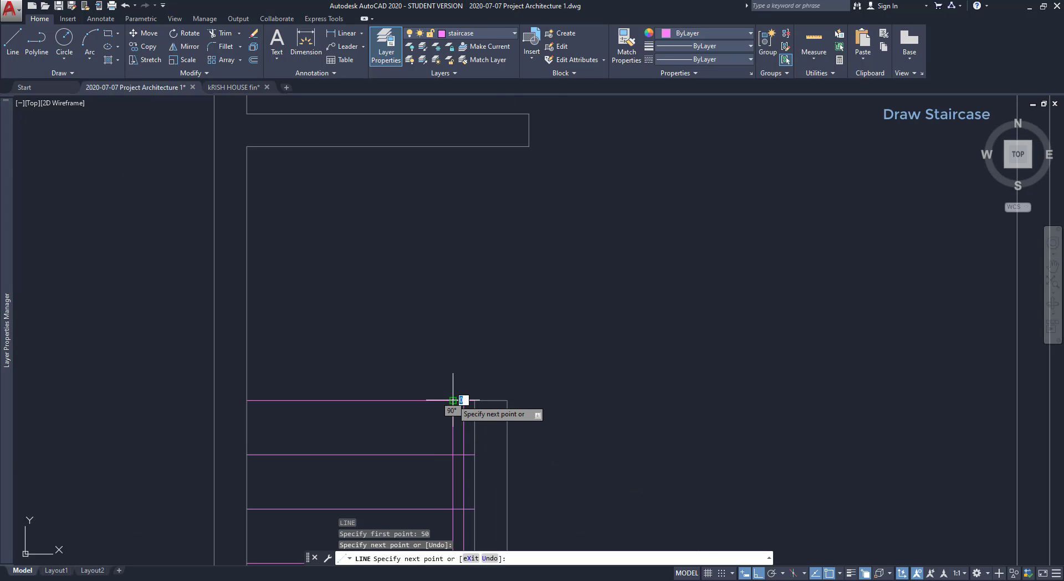
key("Escape")
scroll(453, 321, "down", 4)
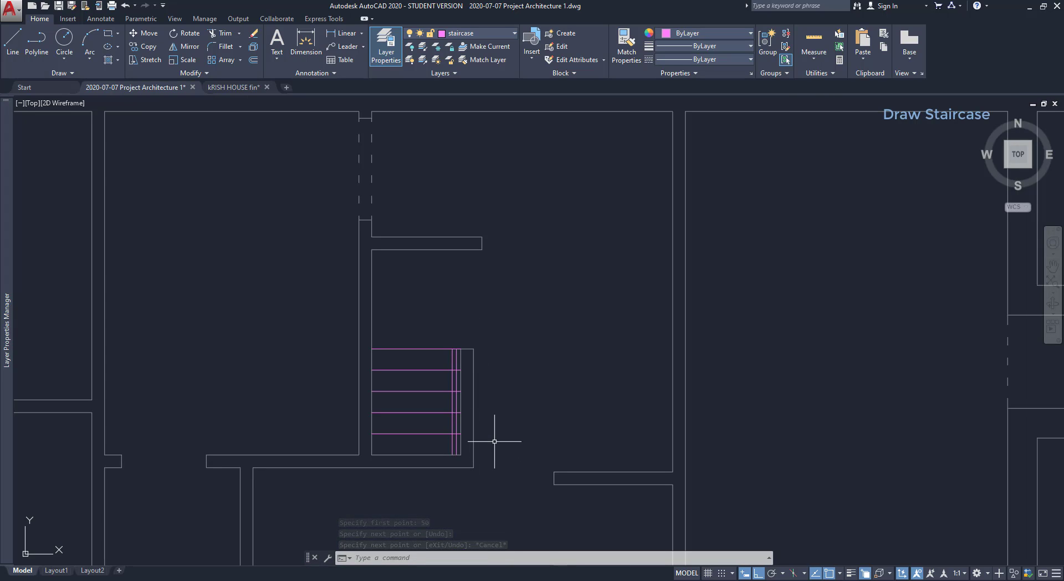
scroll(464, 329, "up", 4)
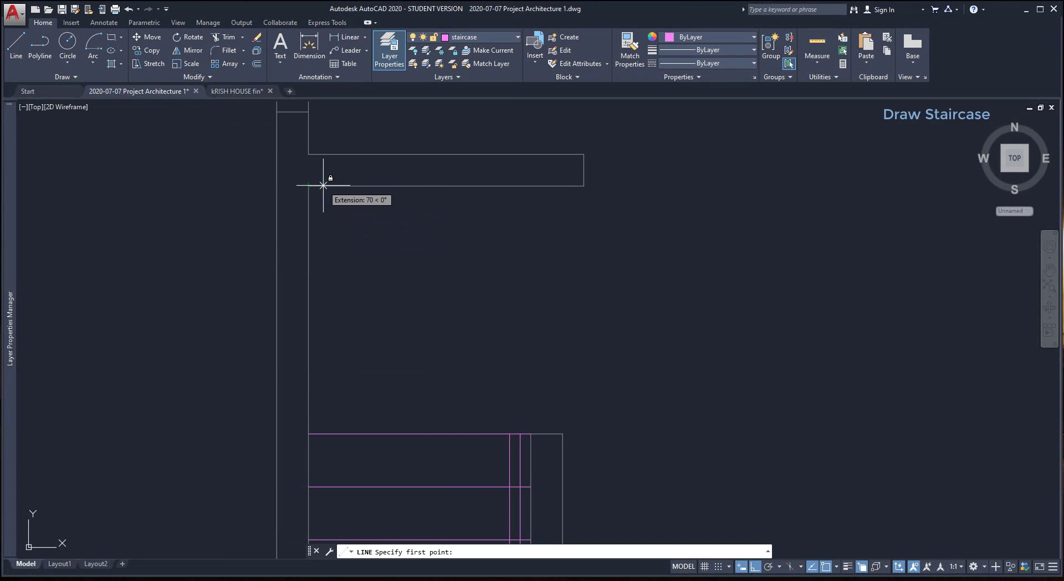
- Draw an 870-long vertical magenta line down from the top wall, starting 1250 from its corner
type("1250")
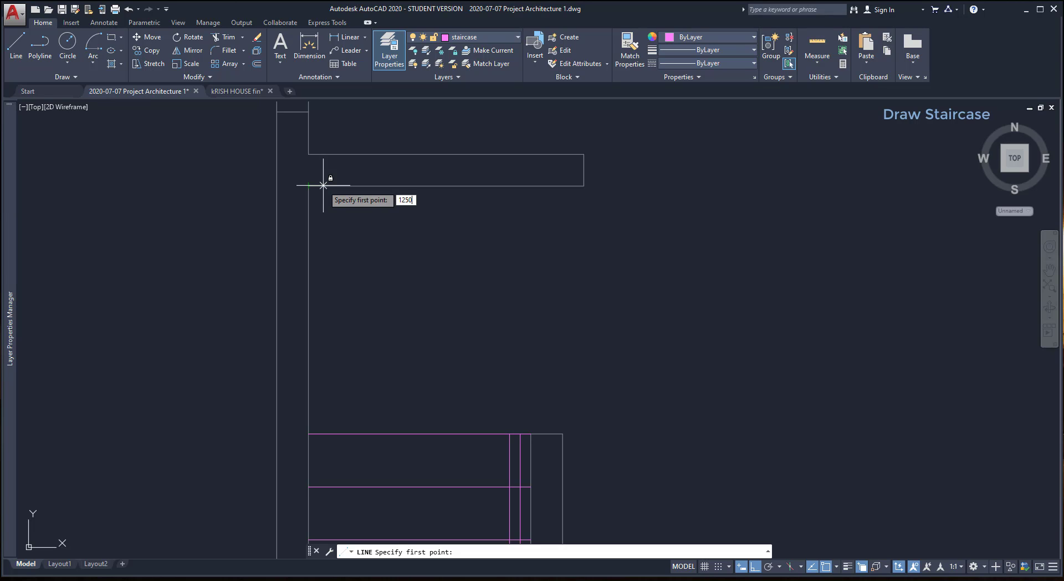
key("Return")
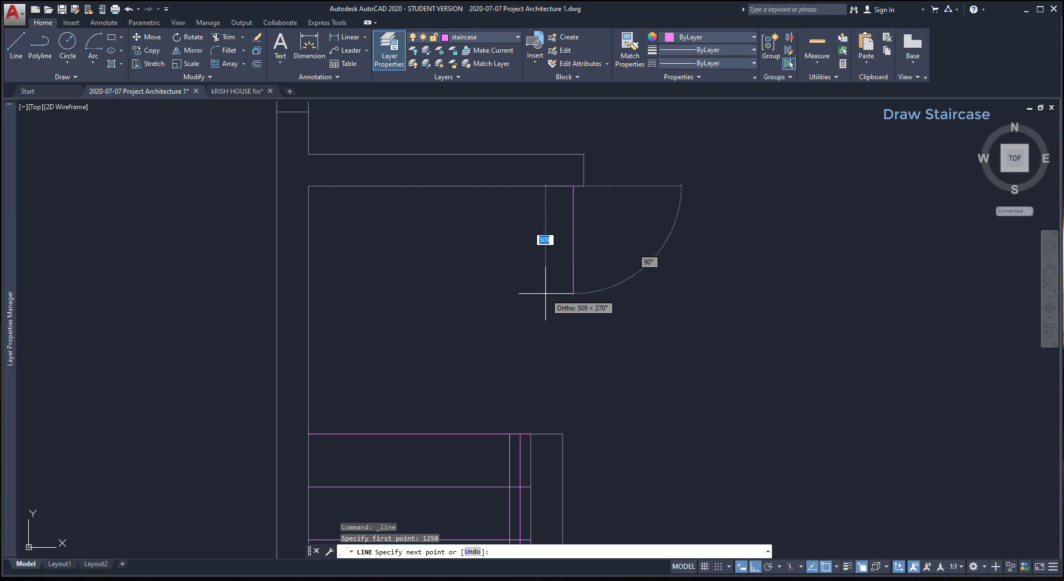
type("1000")
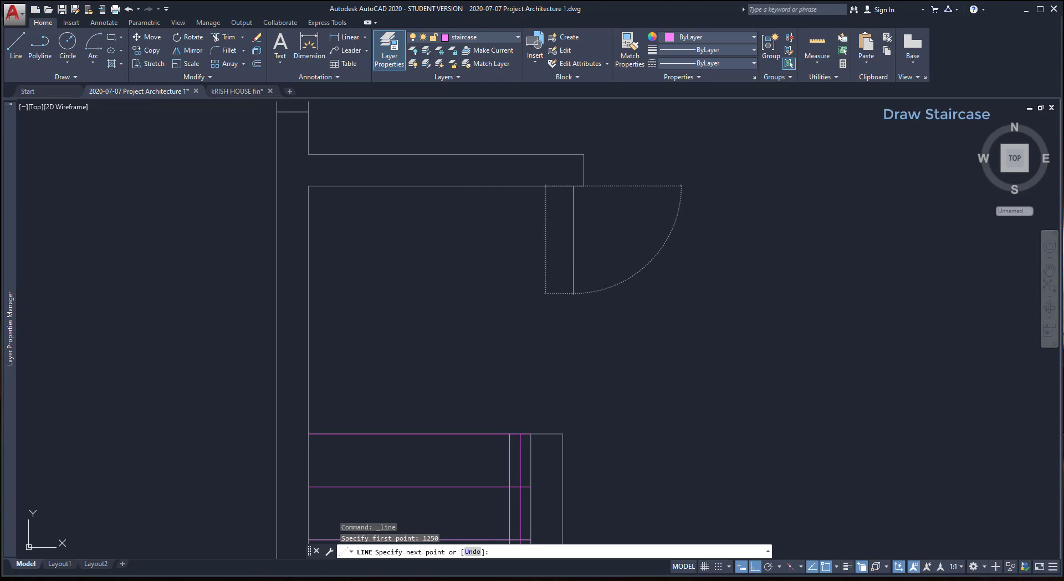
type("870")
key("Return")
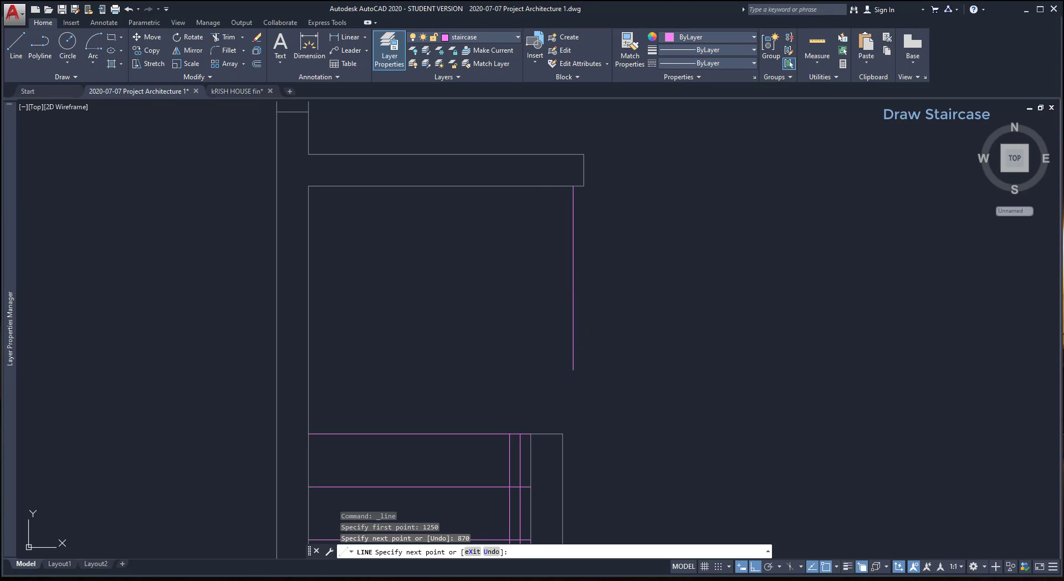
key("Escape")
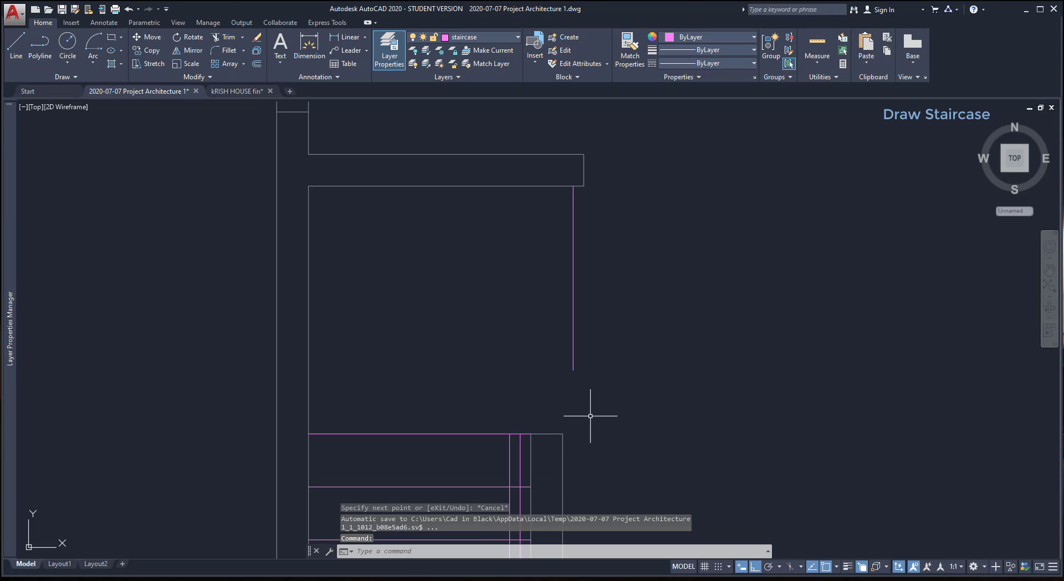
- Draw a 300-radius start-center-end arc from the line's lower end, ending perpendicular on the stair line
left_click(98, 63)
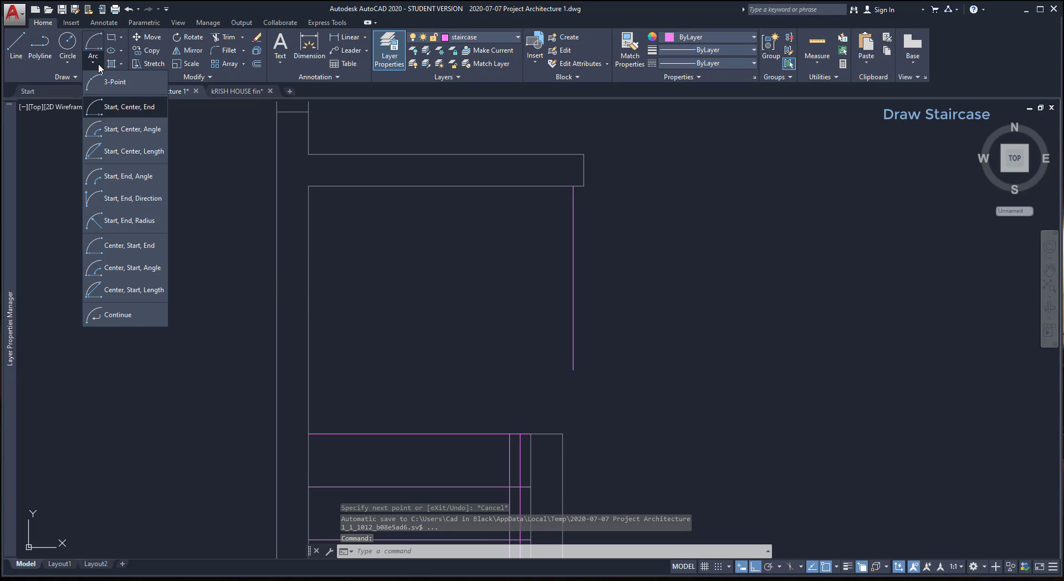
left_click(132, 115)
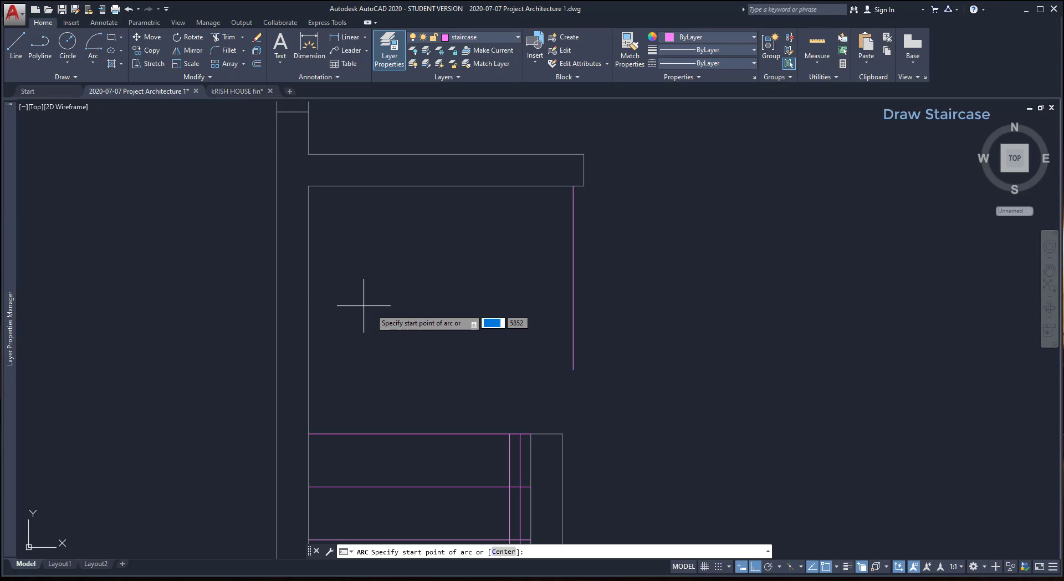
left_click(573, 369)
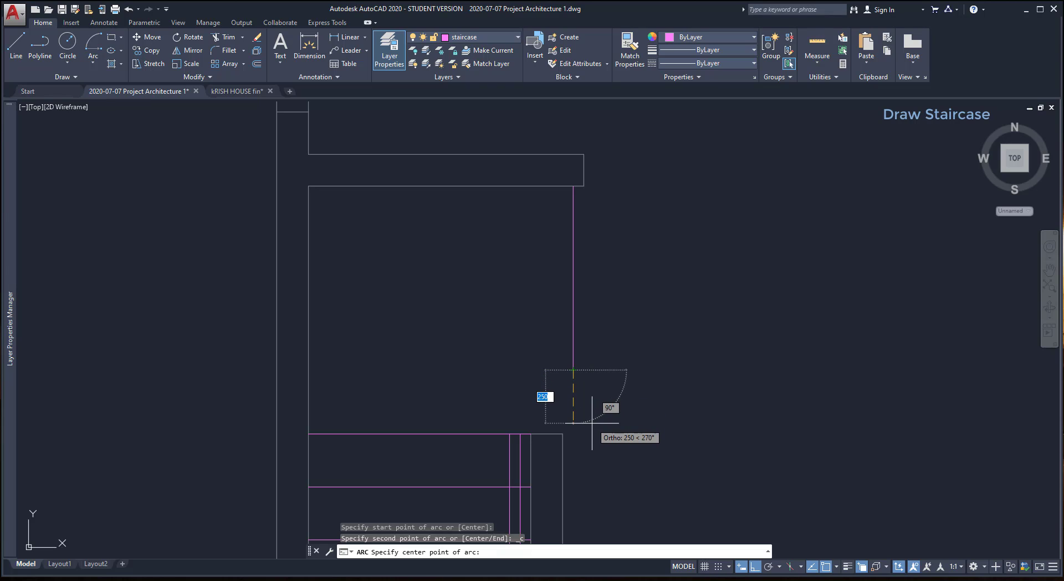
type("25")
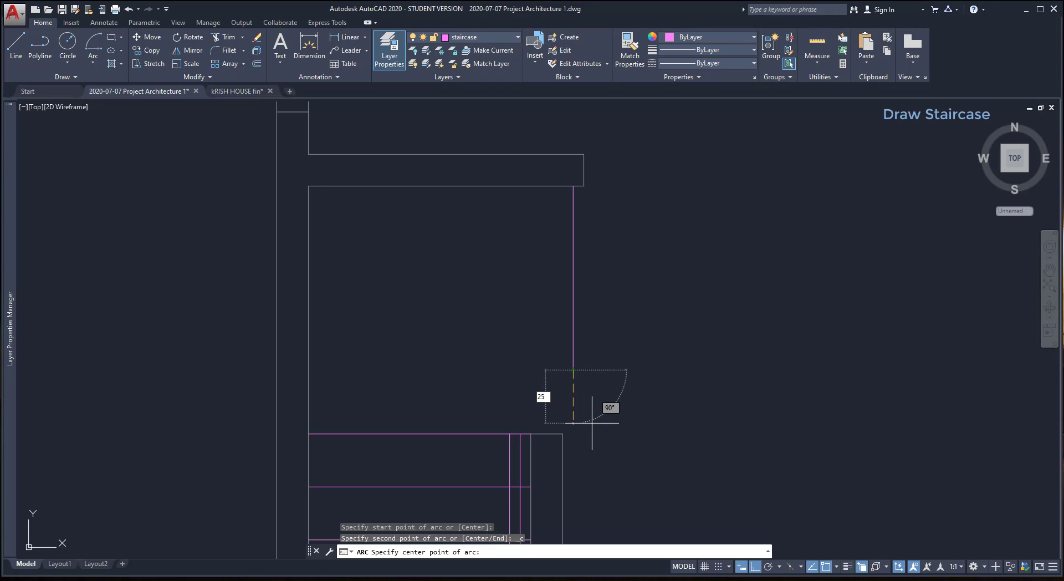
key("BackSpace")
key("BackSpace")
type("300")
key("Return")
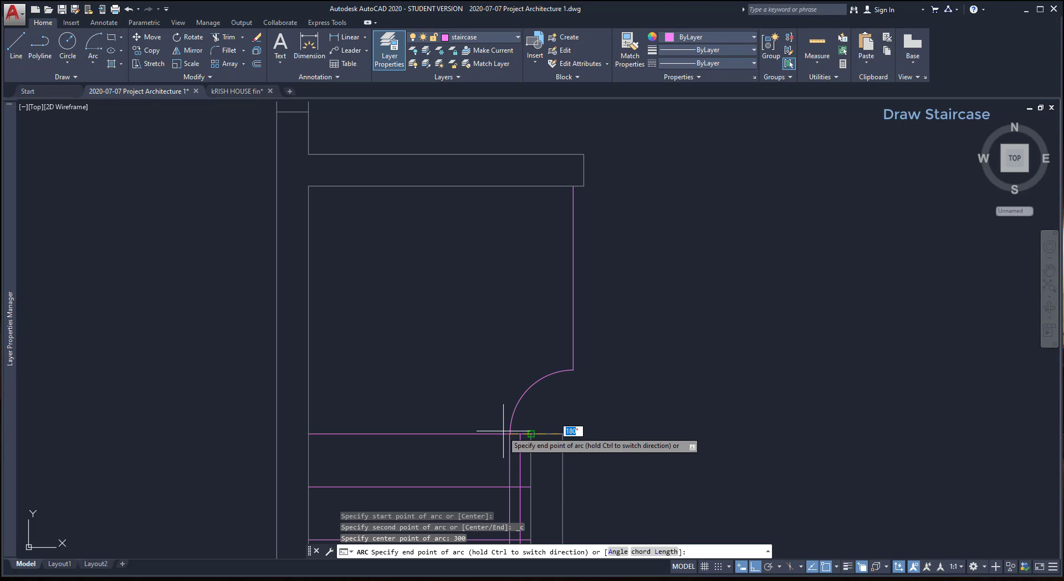
scroll(503, 431, "up", 6)
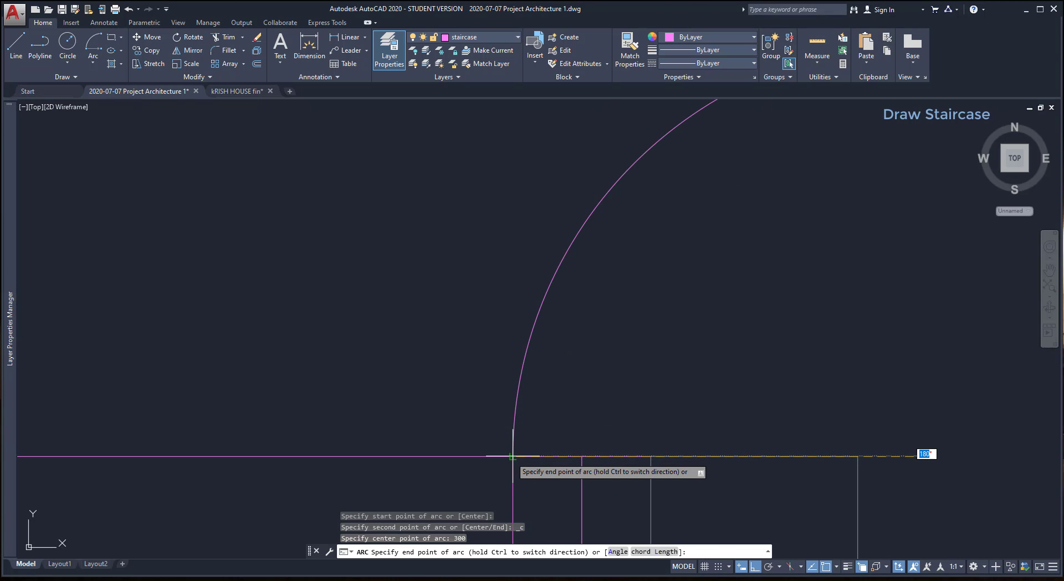
left_click(513, 456)
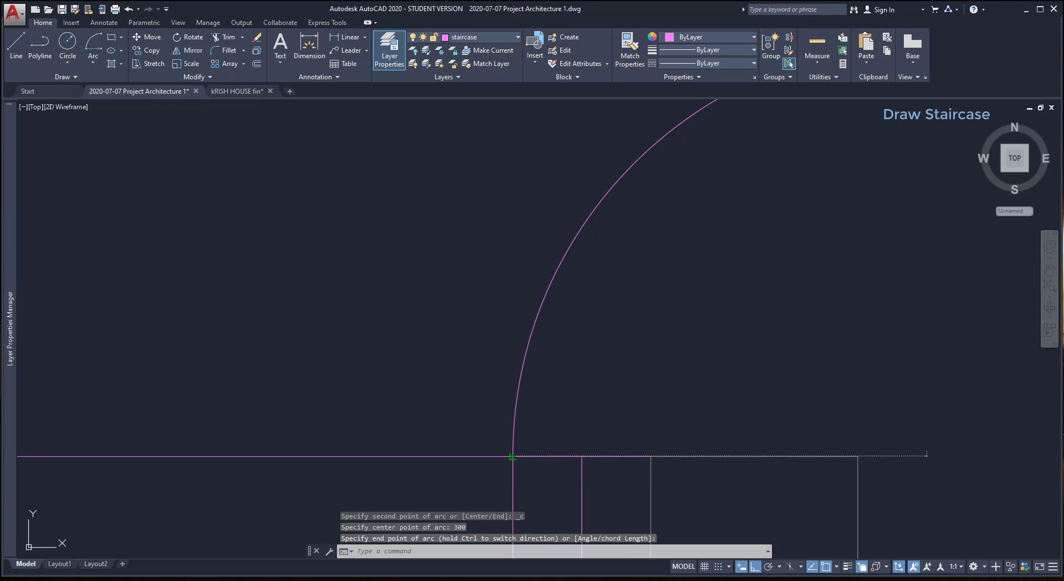
scroll(549, 377, "down", 4)
- Offset the corner arc 50 units inward to create a parallel inner arc
type("o")
key("Return")
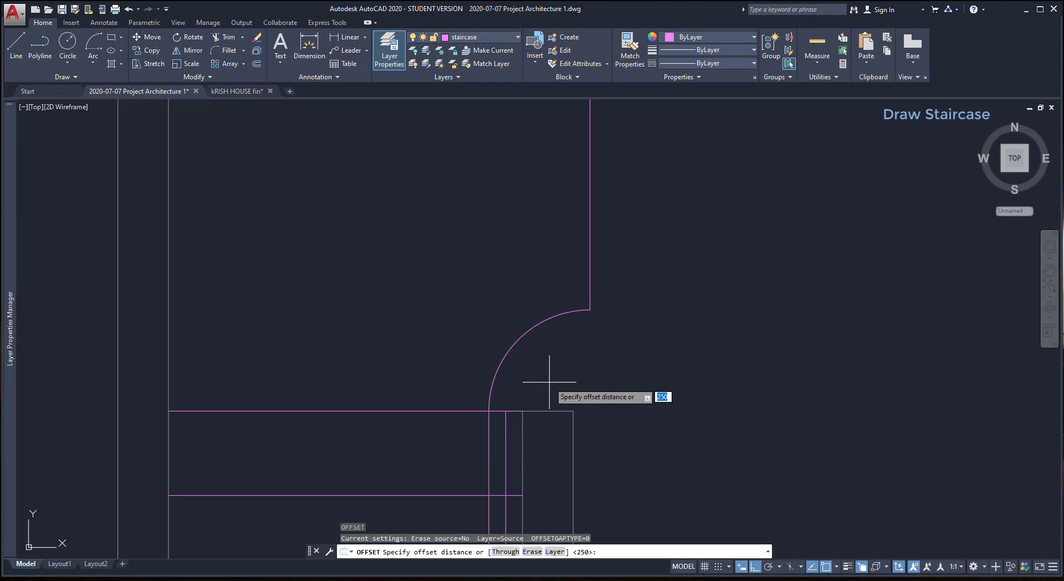
type("50")
key("Return")
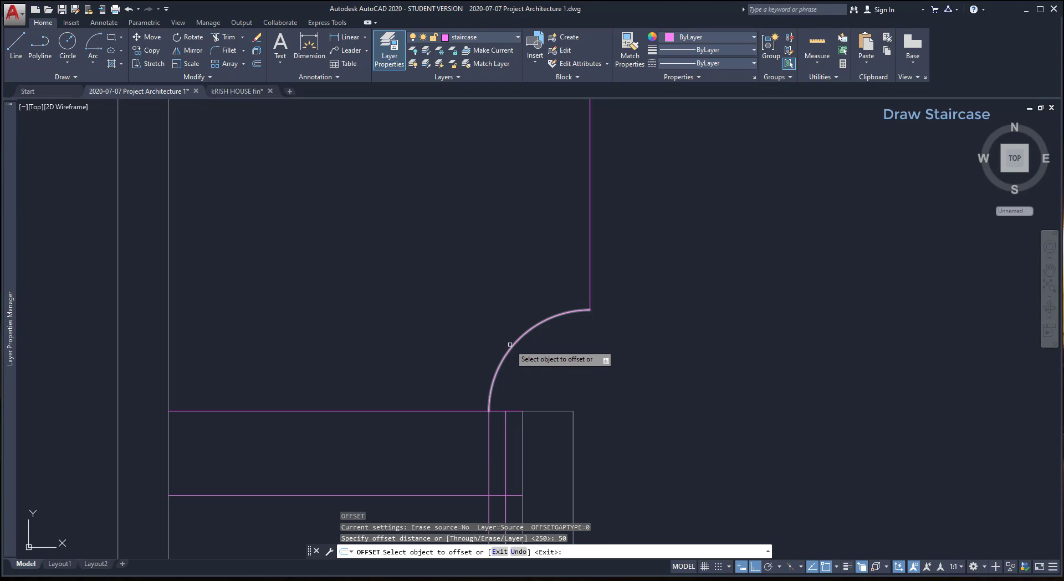
left_click(516, 361)
left_click(510, 349)
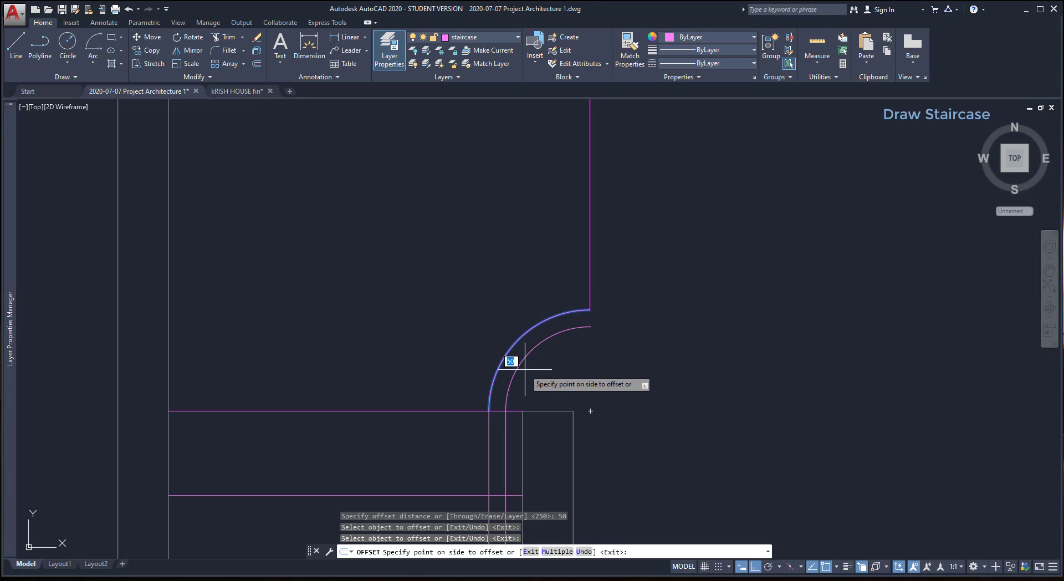
left_click(511, 411)
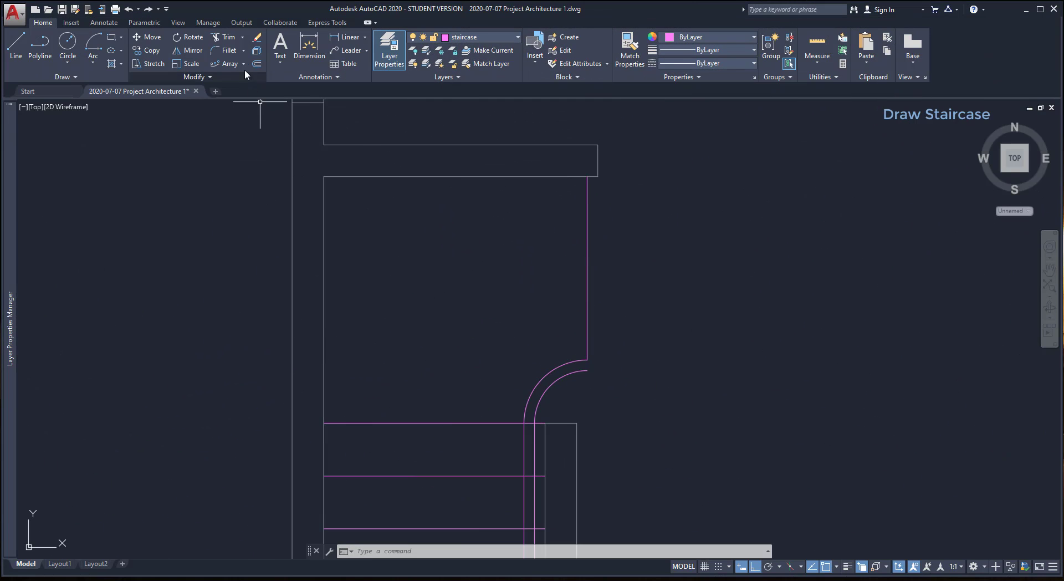
- Create a path array of the vertical railing line along the corner arc
left_click(244, 65)
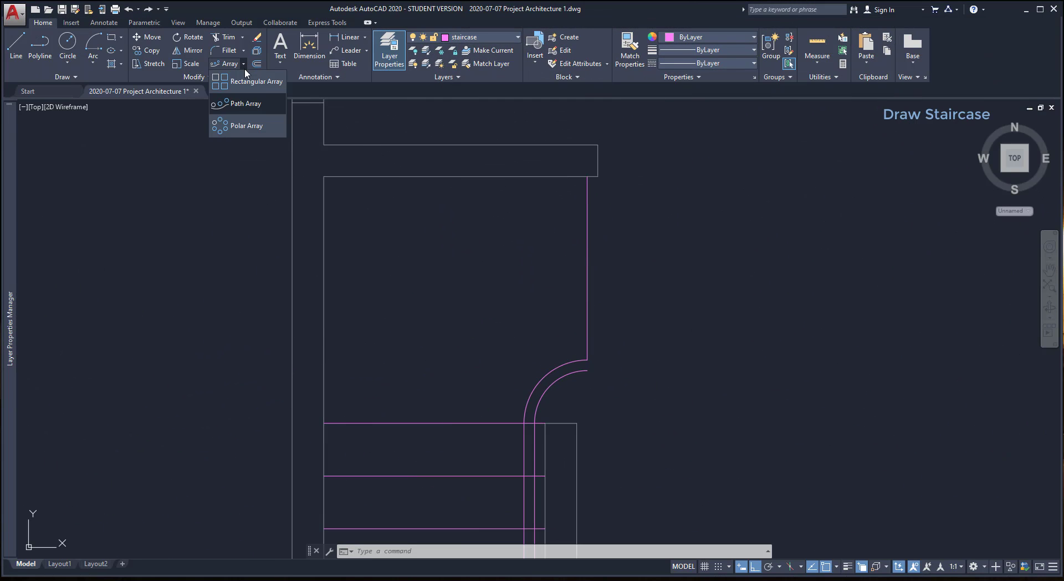
left_click(263, 105)
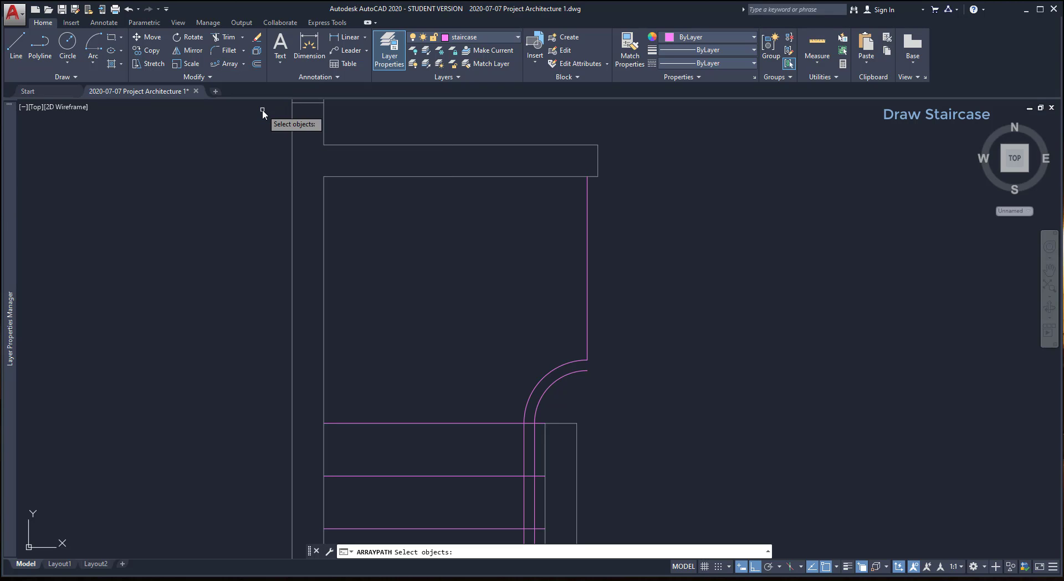
left_click(588, 344)
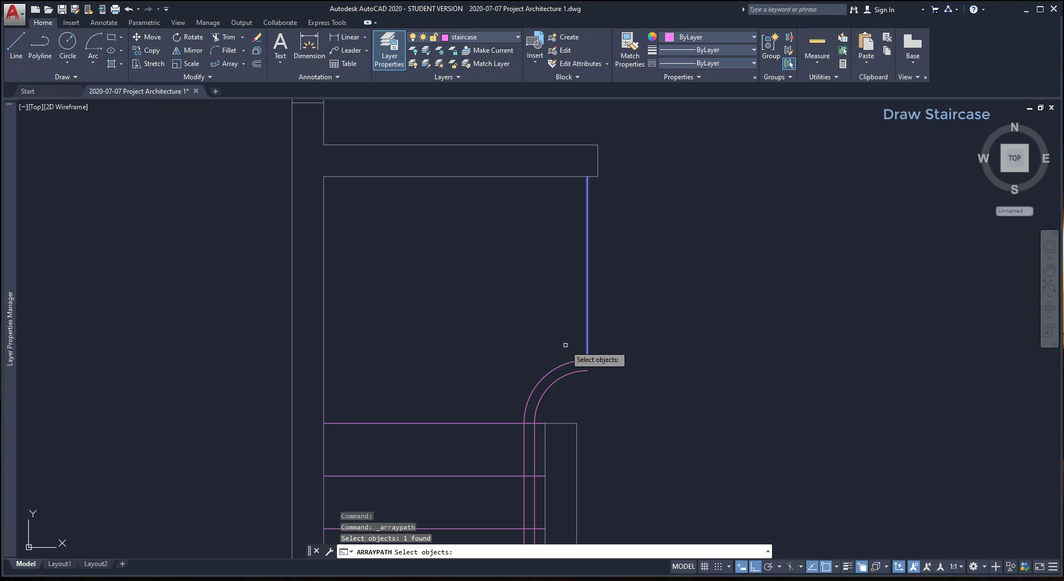
key("Return")
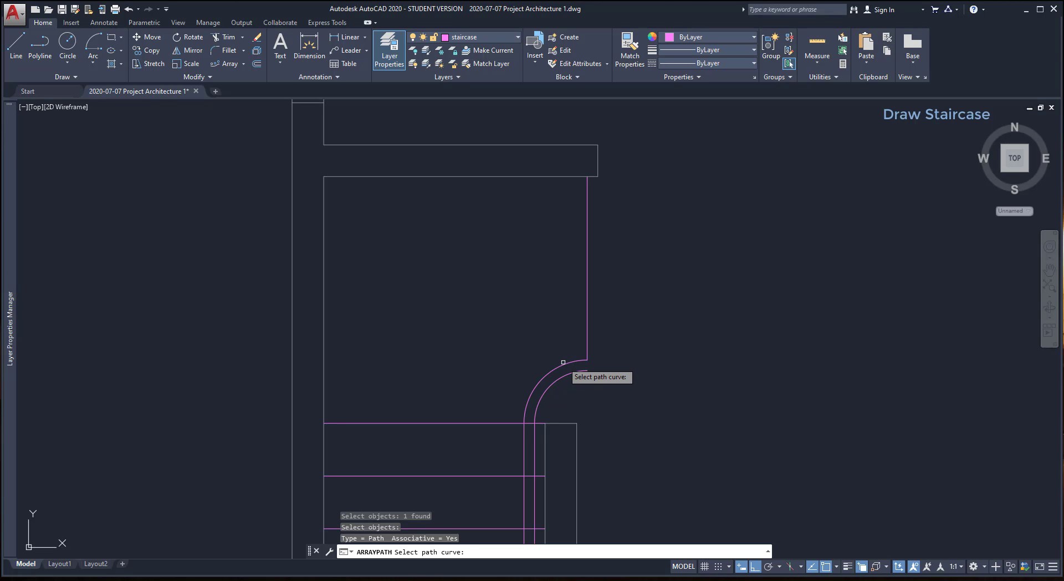
left_click(564, 363)
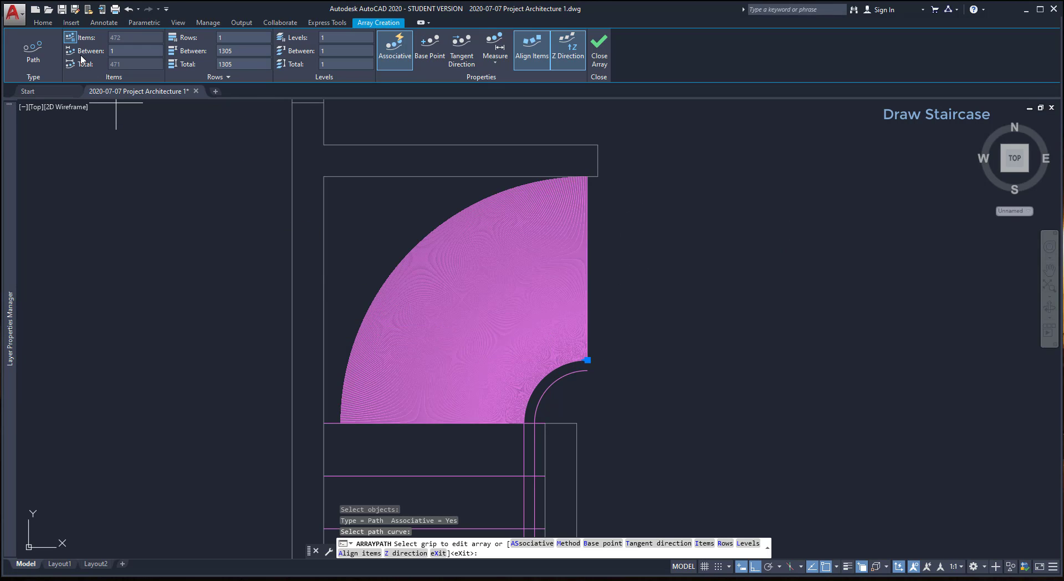
- Set the path array to 5 items with Divide spacing, and make it non-associative
left_click(71, 40)
left_click(127, 40)
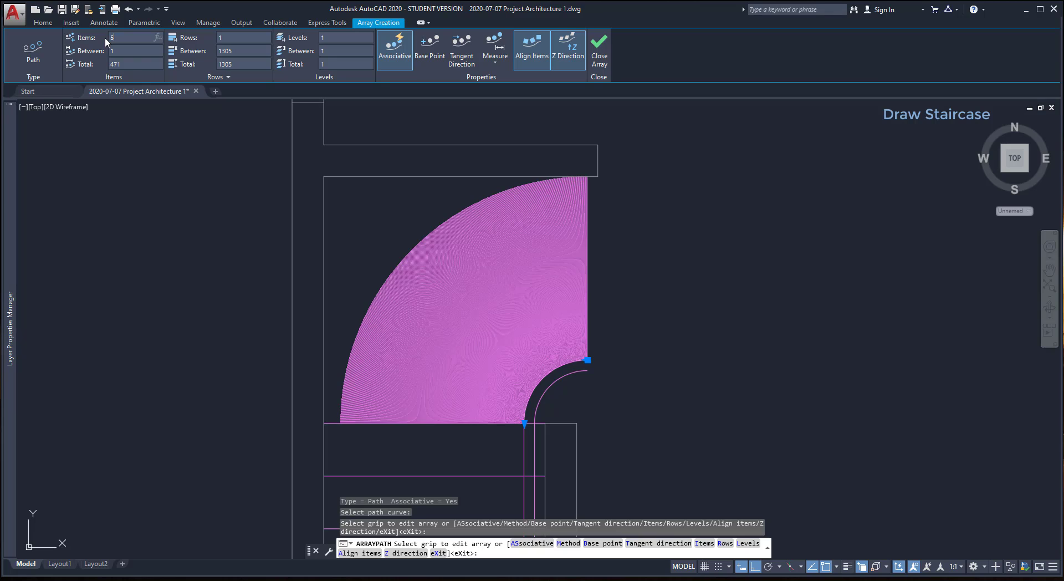
type("5")
key("Return")
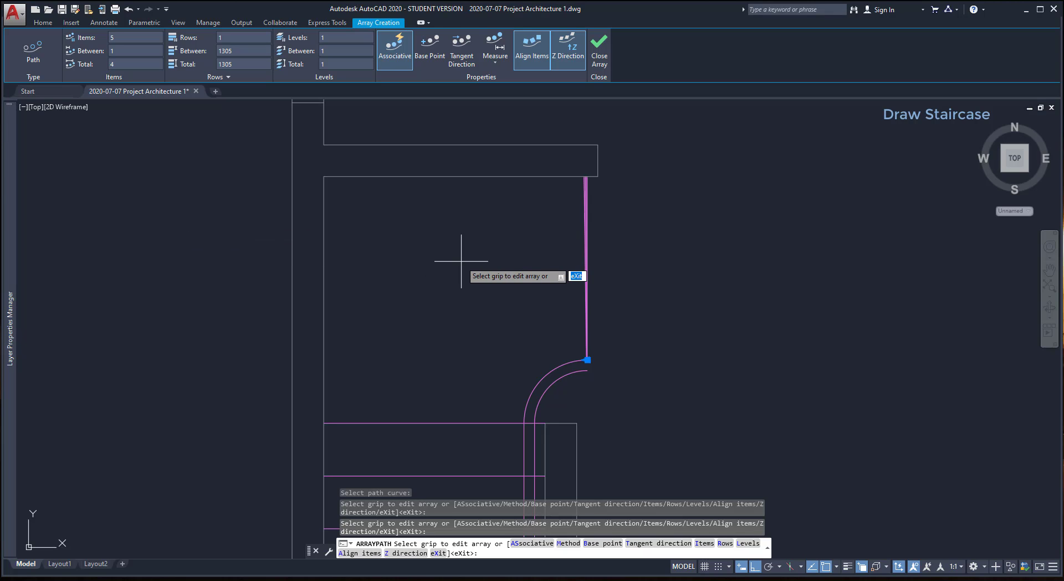
left_click(496, 65)
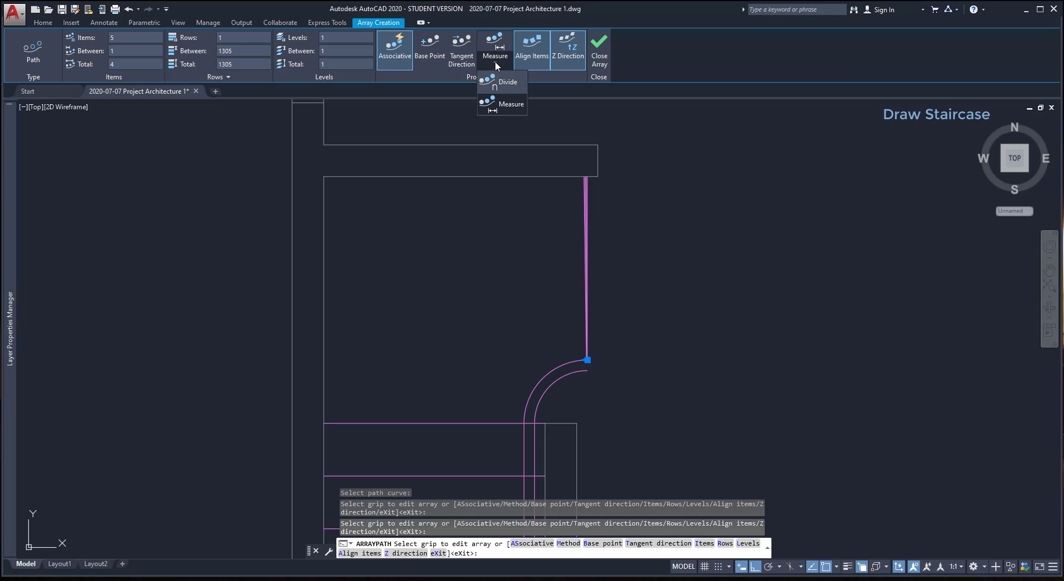
left_click(515, 85)
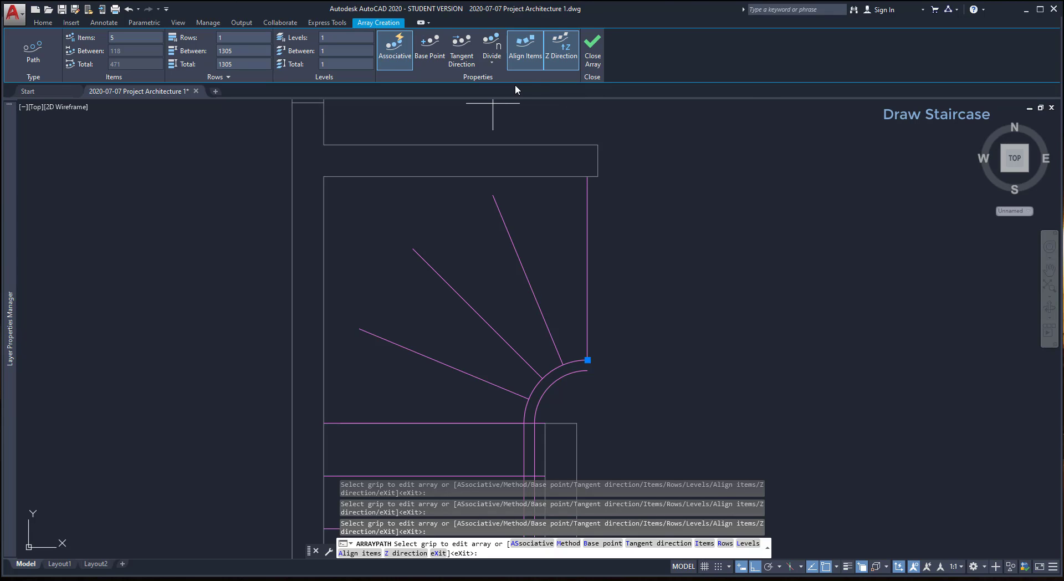
left_click(402, 60)
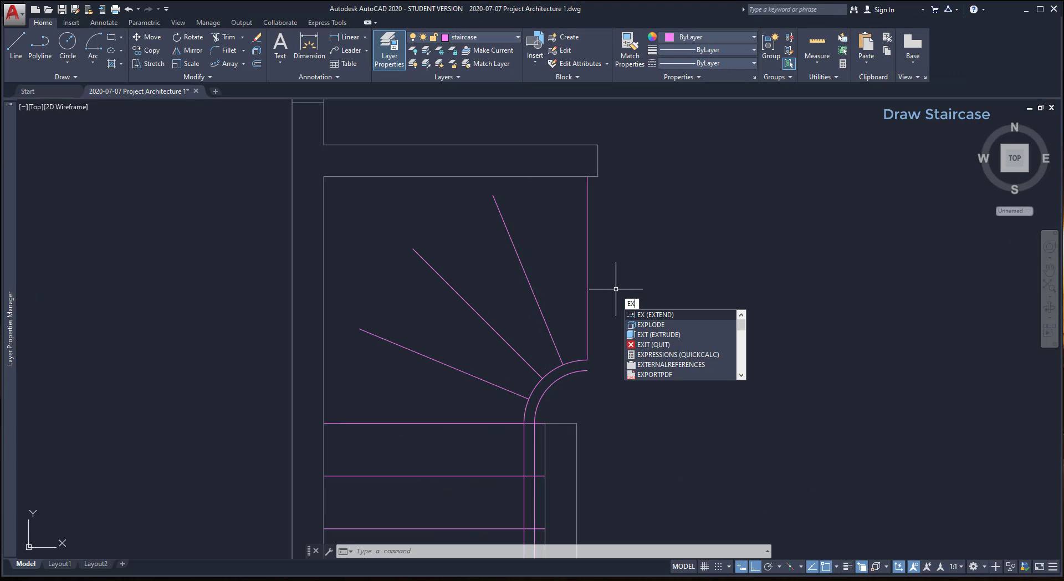
- Extend the winder lines outward to the top and left wall lines
key("Return")
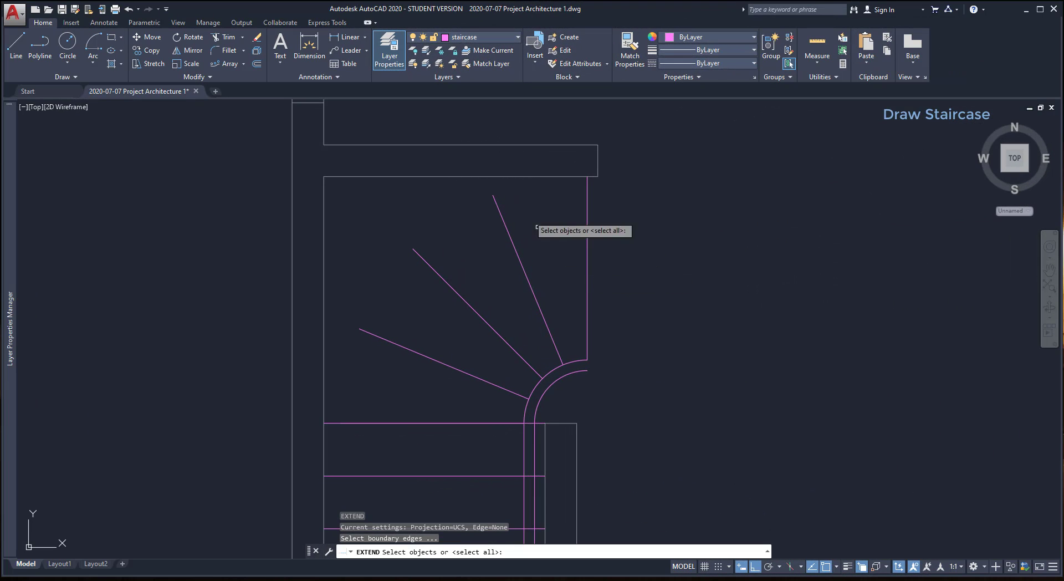
left_click(525, 175)
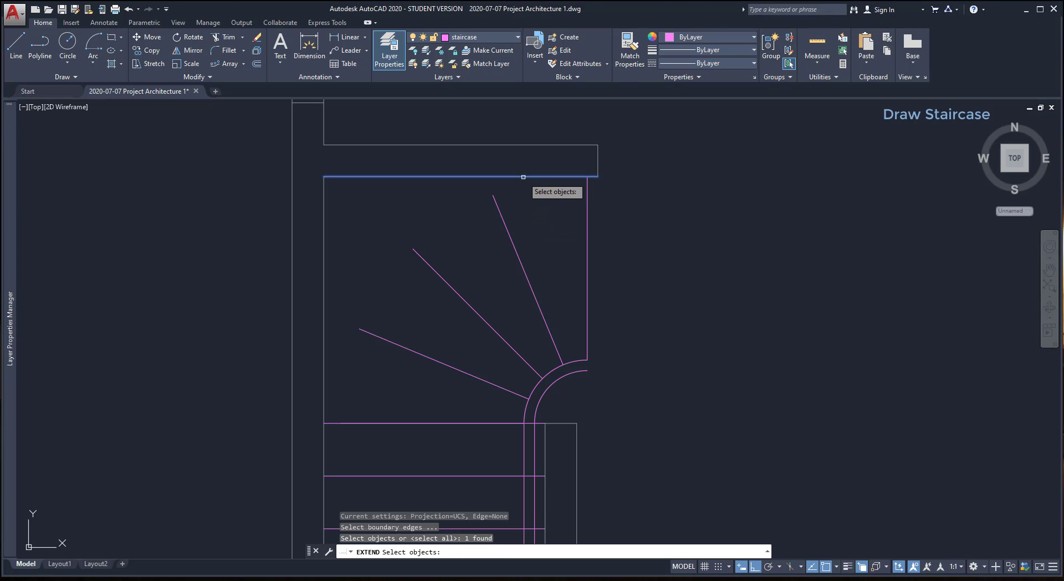
left_click(325, 302)
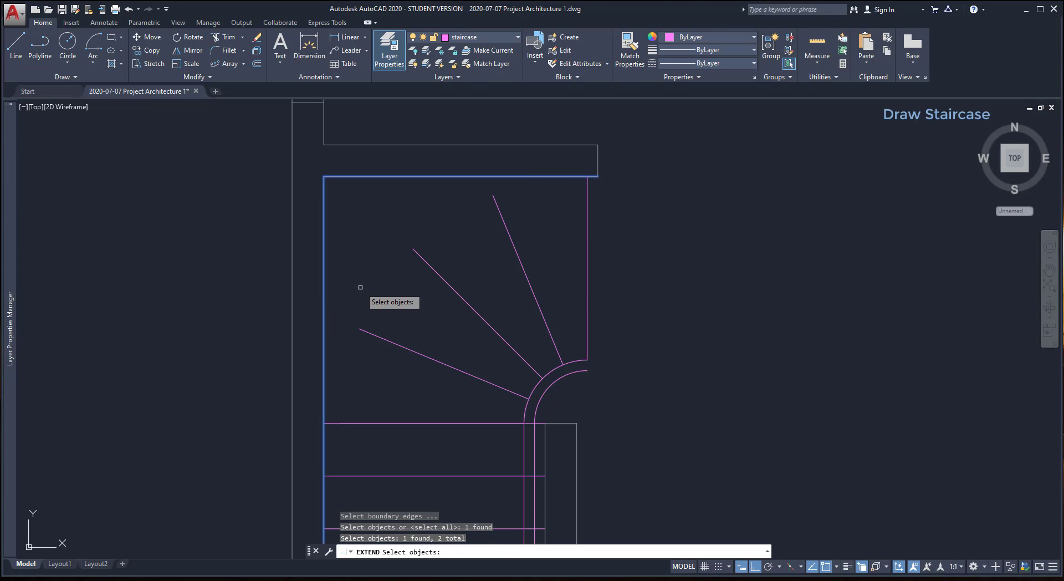
key("Return")
left_click(548, 279)
left_click(400, 237)
left_click(397, 373)
left_click(362, 310)
key("Return")
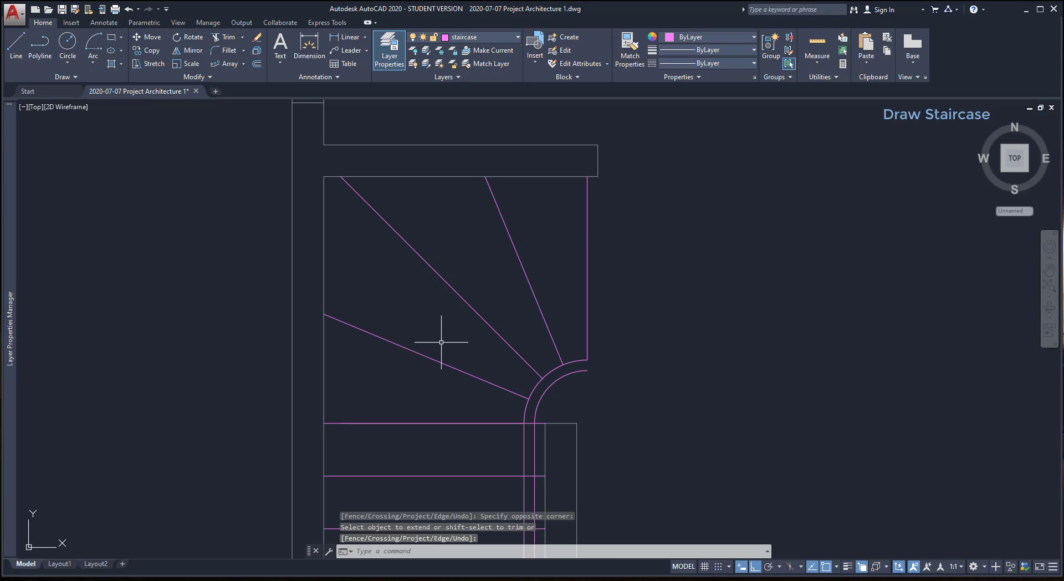
- Extend the winder lines inward to the inner railing arc
key("Return")
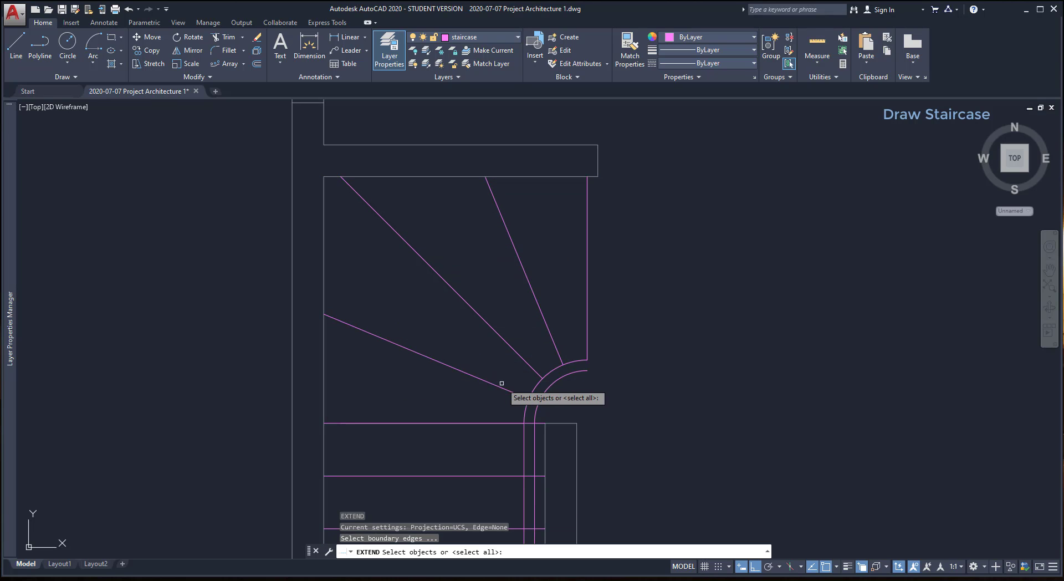
left_click(548, 383)
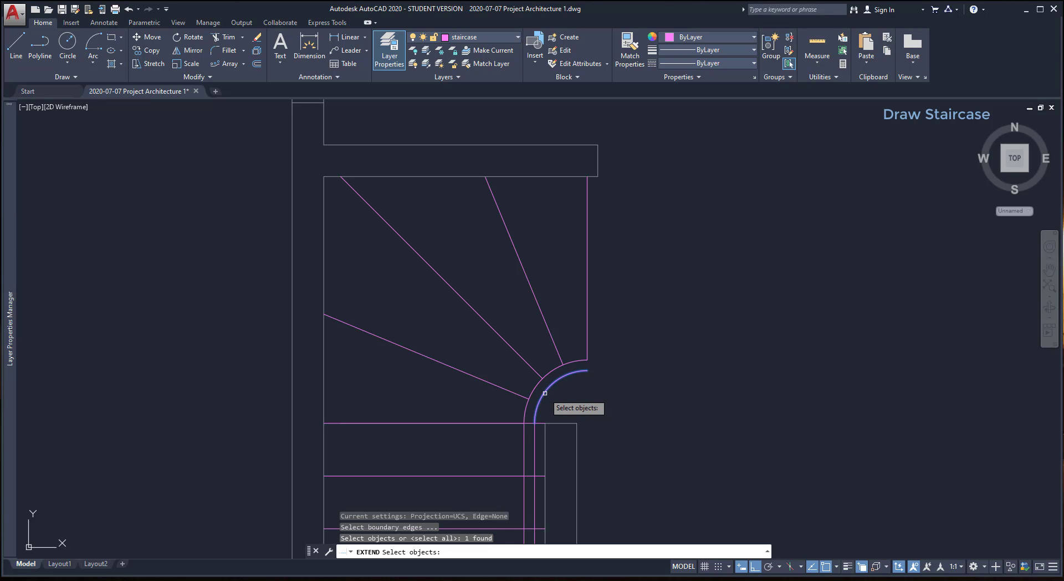
key("Return")
left_click(598, 346)
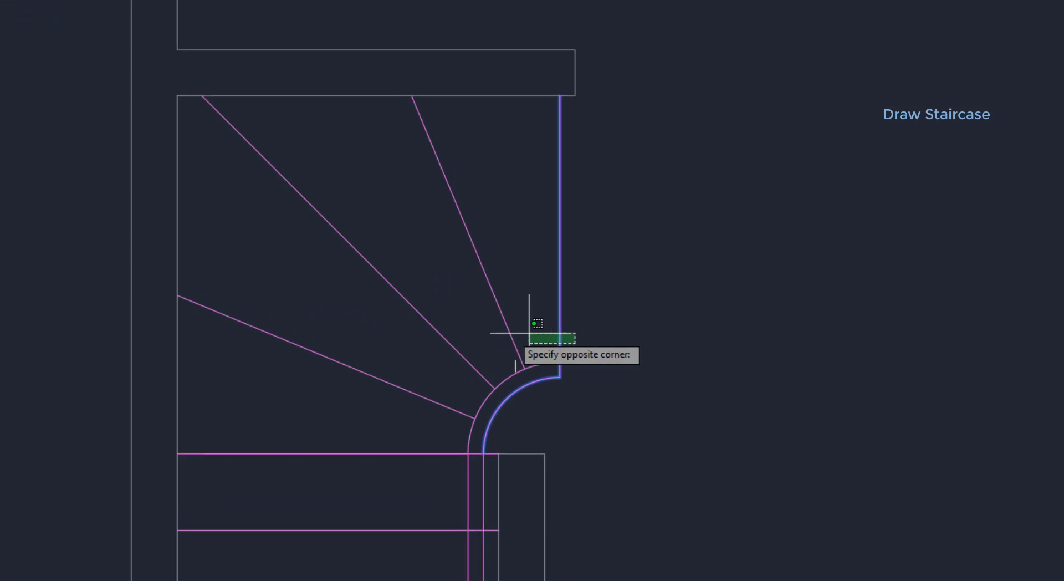
left_click(441, 335)
left_click(437, 361)
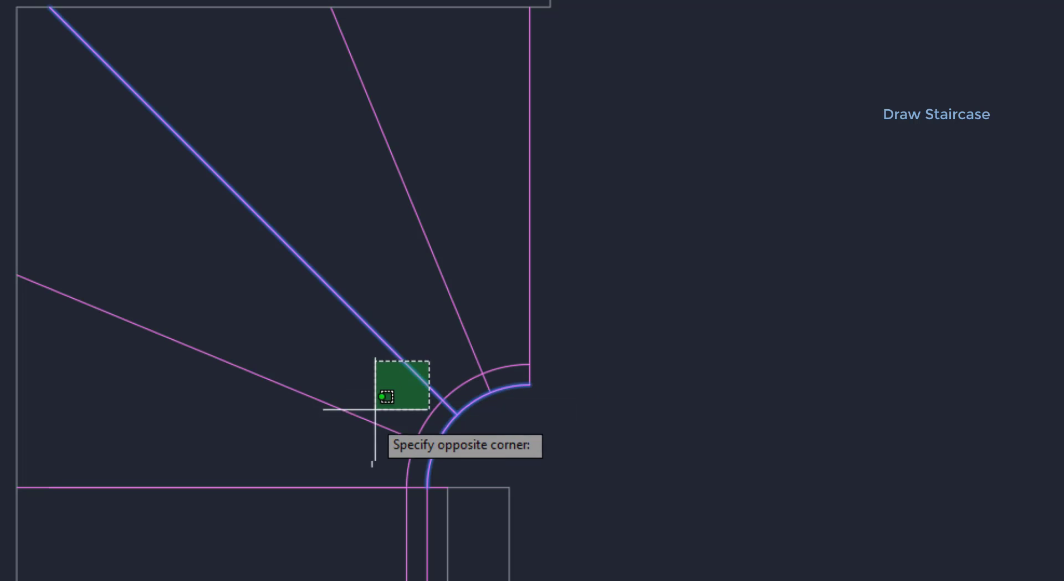
left_click(376, 376)
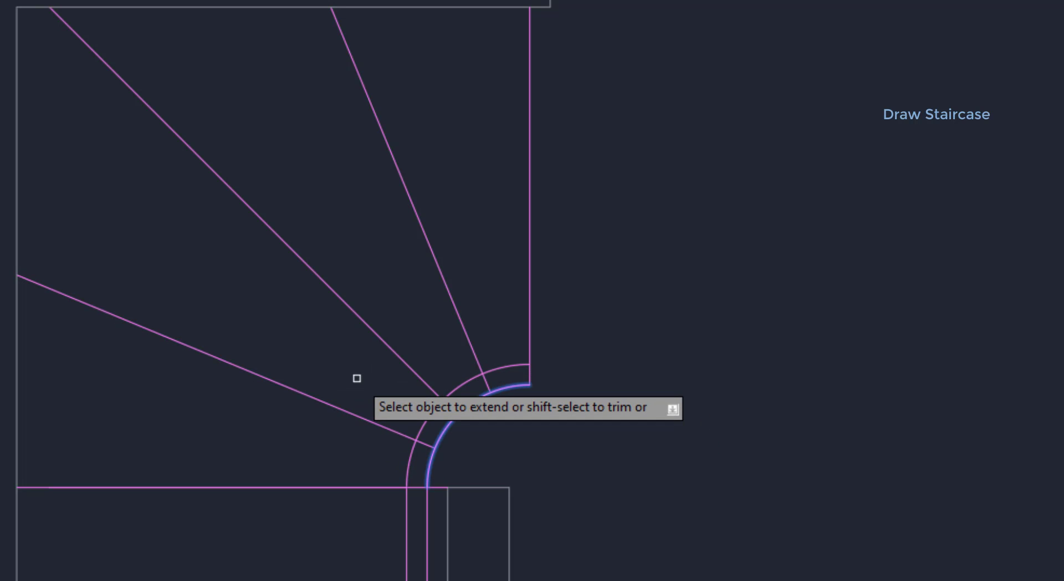
- Close the railing end with a short line across the arc ends and a 50-unit segment
key("Escape")
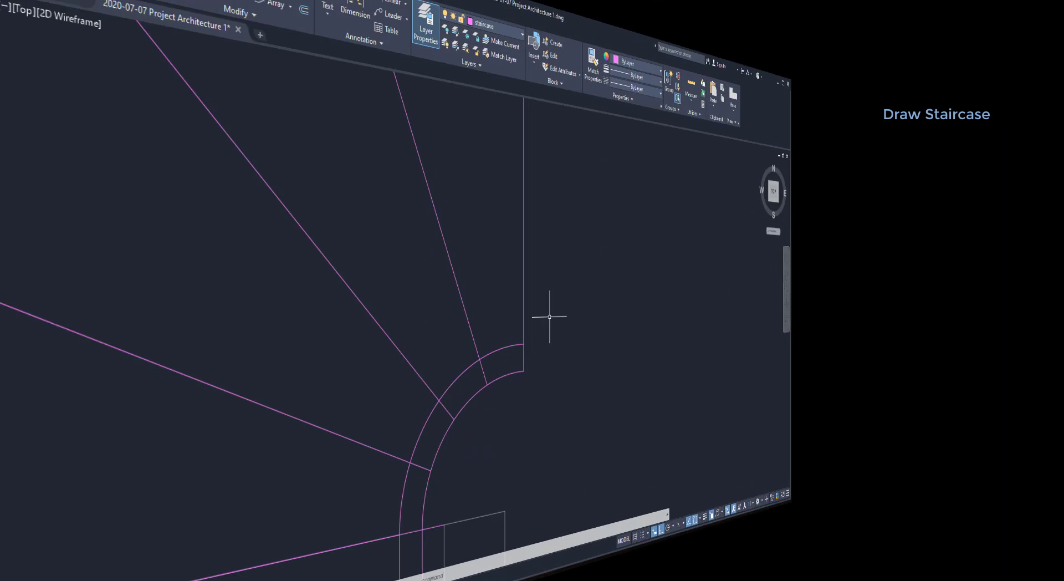
type("L")
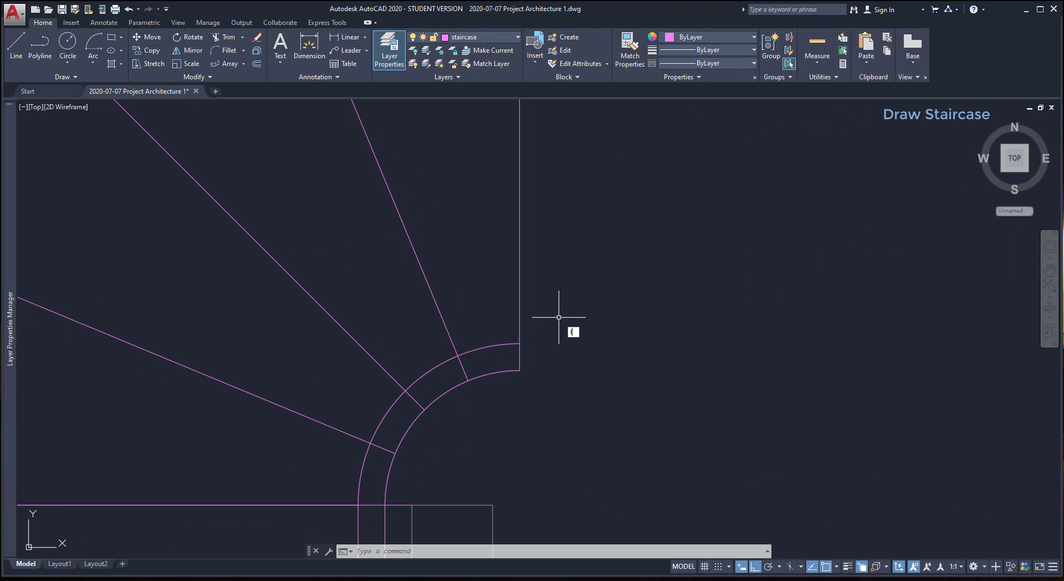
key("Return")
left_click(520, 343)
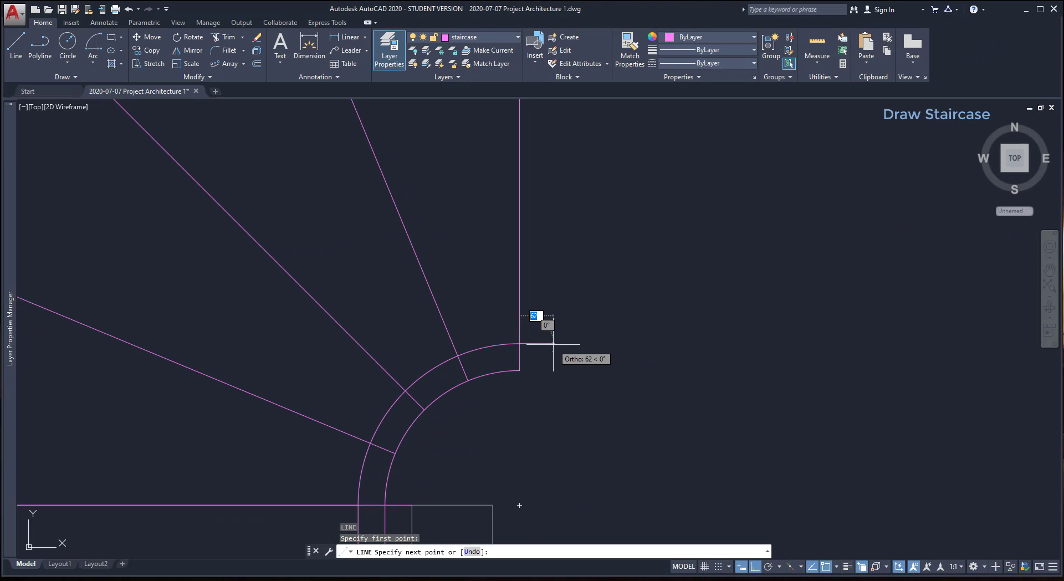
left_click(547, 369)
key("Return")
key("Return")
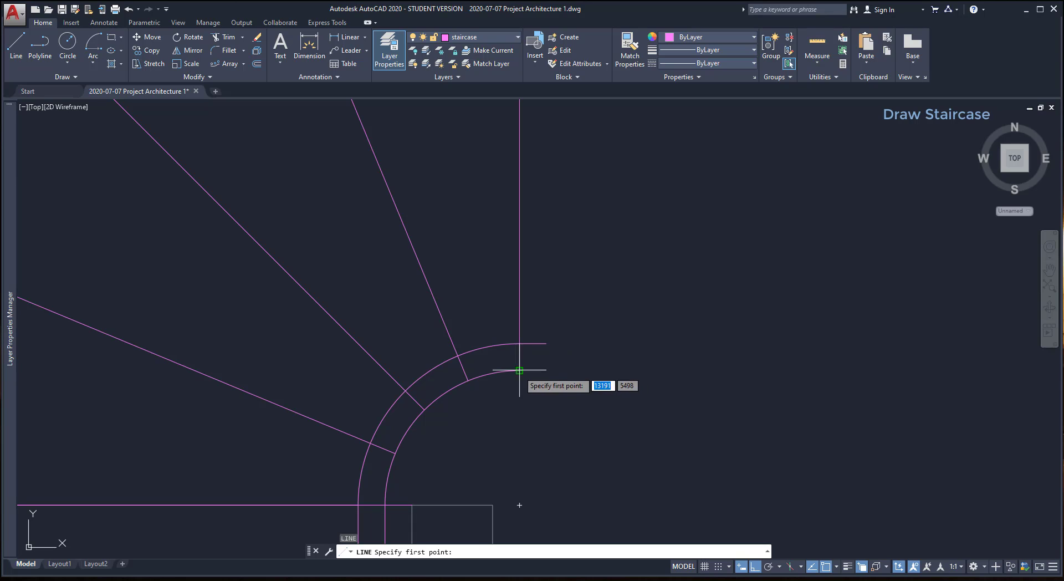
left_click(519, 370)
type("50")
key("Return")
scroll(547, 367, "up", 4)
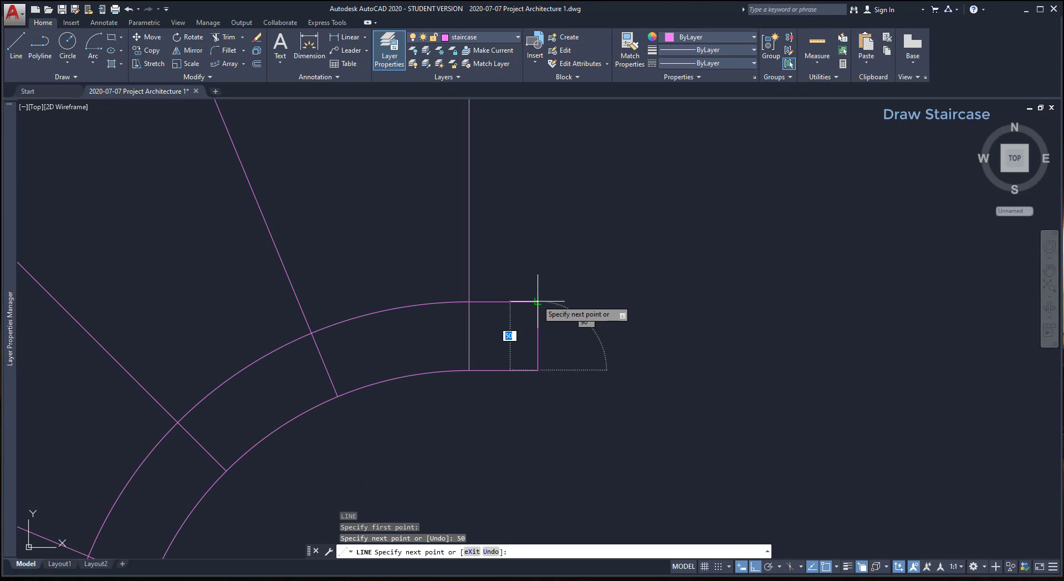
- Draw a radius-50 newel circle centred on the rail end's midpoint
key("Return")
type("c")
key("Return")
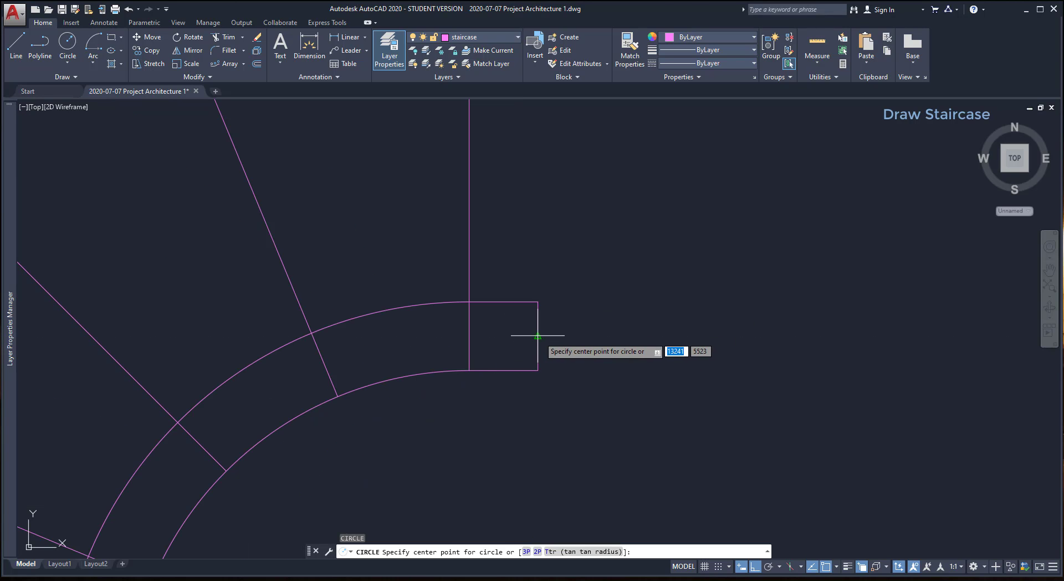
left_click(538, 336)
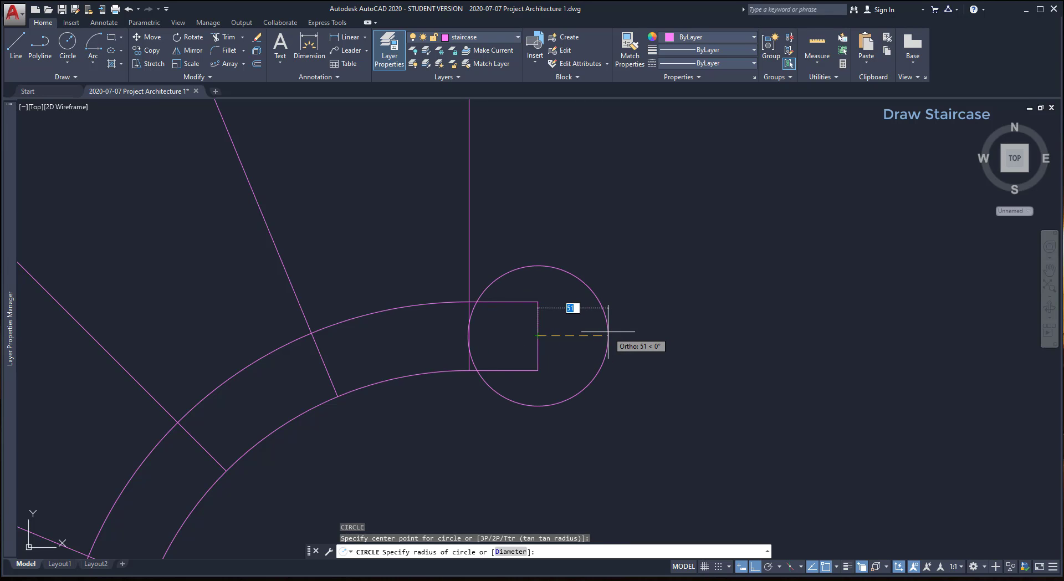
type("50")
key("Return")
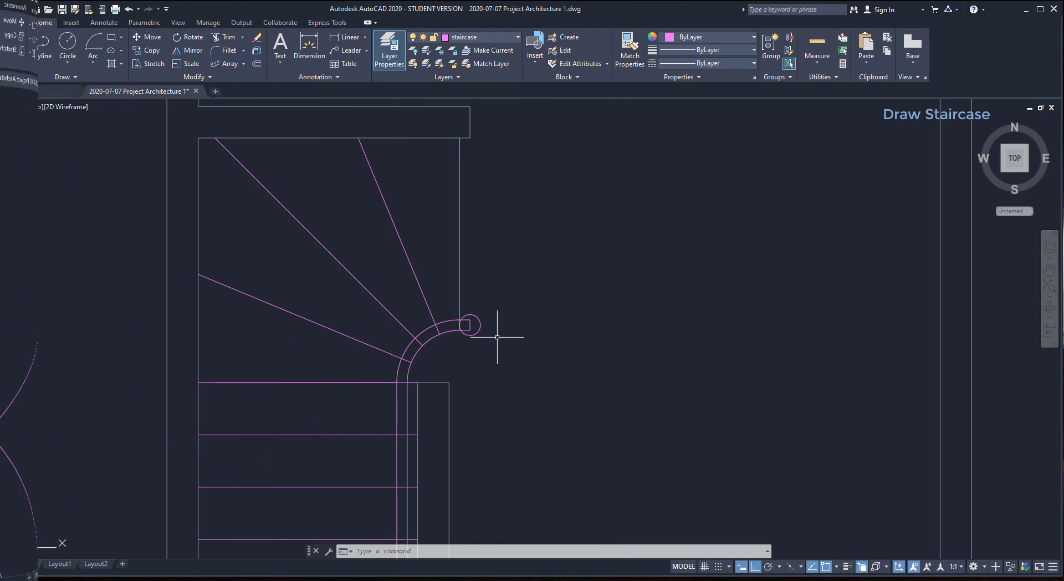
- Trim the rail lines inside the newel circle using the rail-end lines as cutting edges
type("TR")
key("Return")
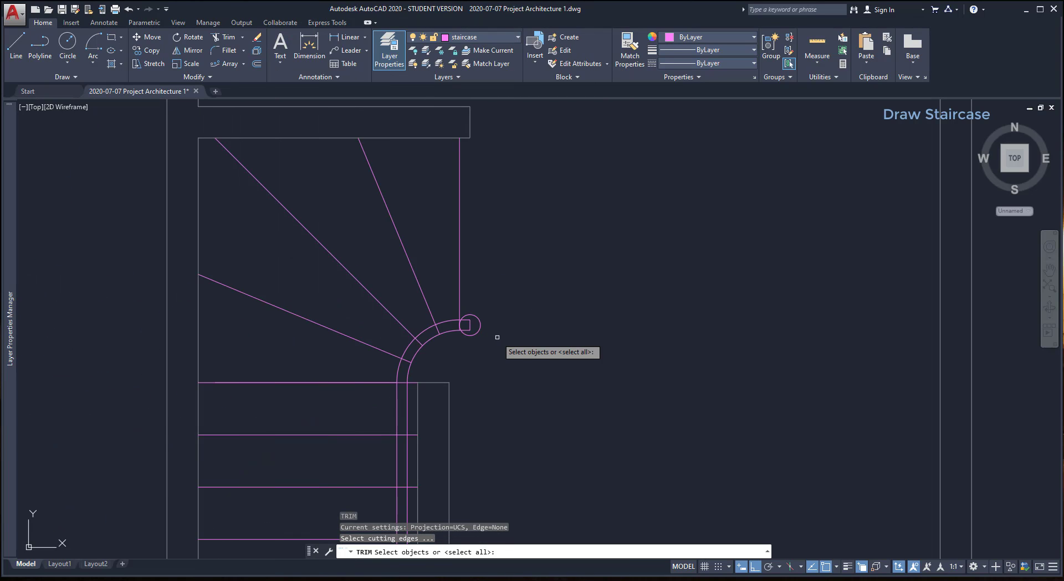
left_click(497, 338)
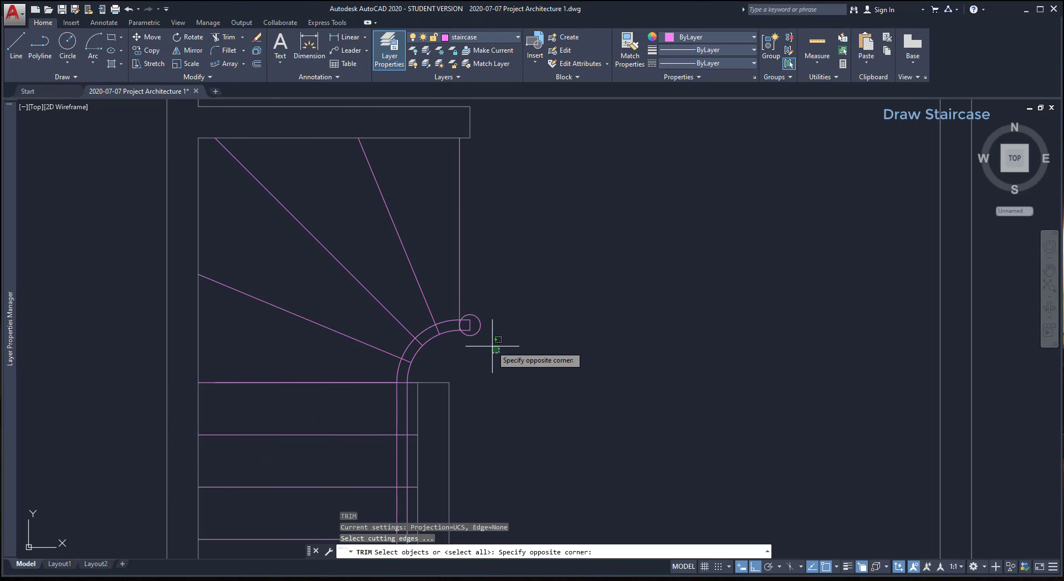
left_click(451, 358)
key("Return")
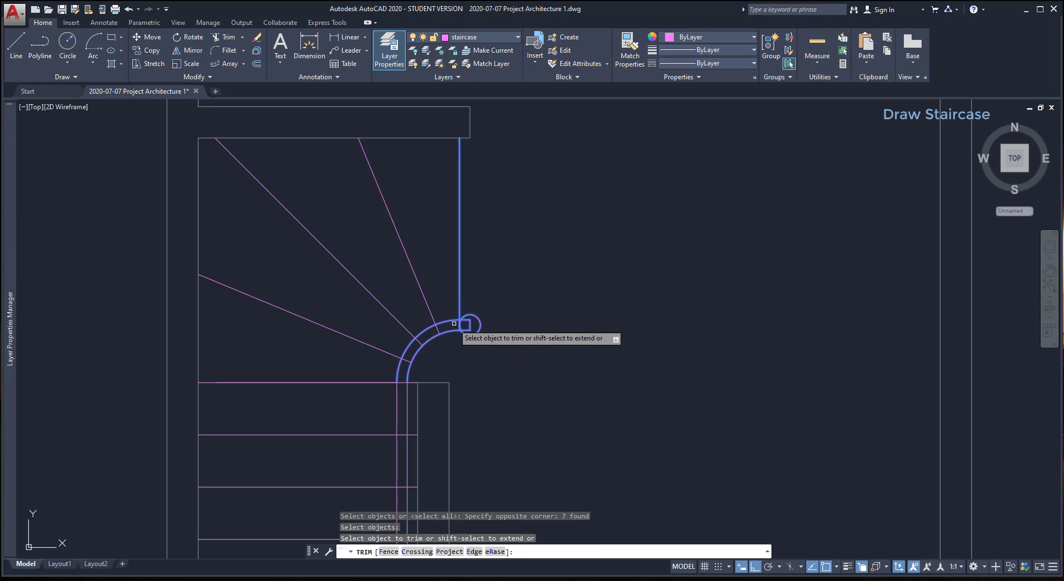
scroll(454, 324, "up", 8)
left_click(582, 361)
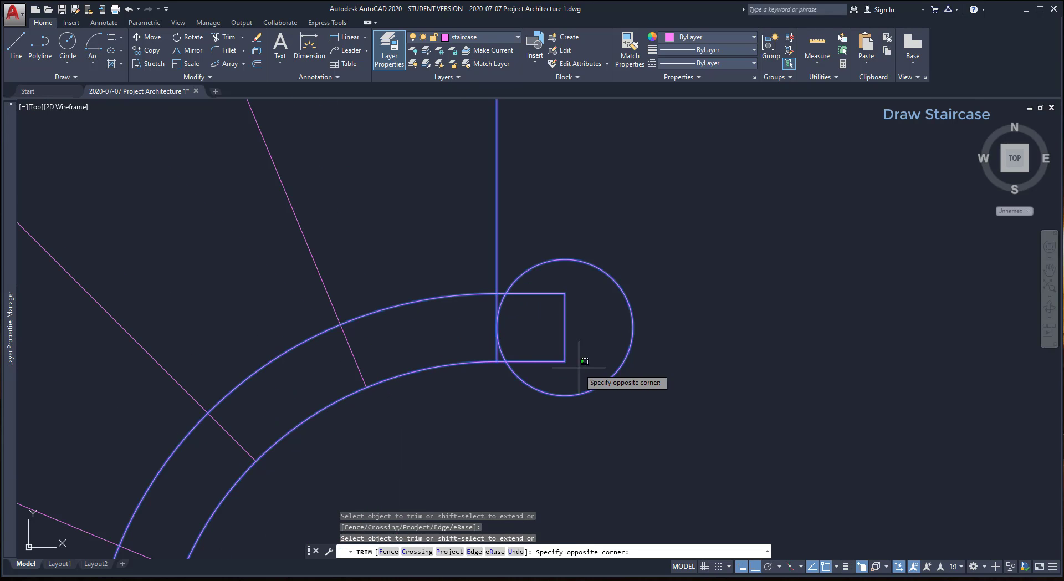
left_click(535, 285)
scroll(518, 310, "up", 4)
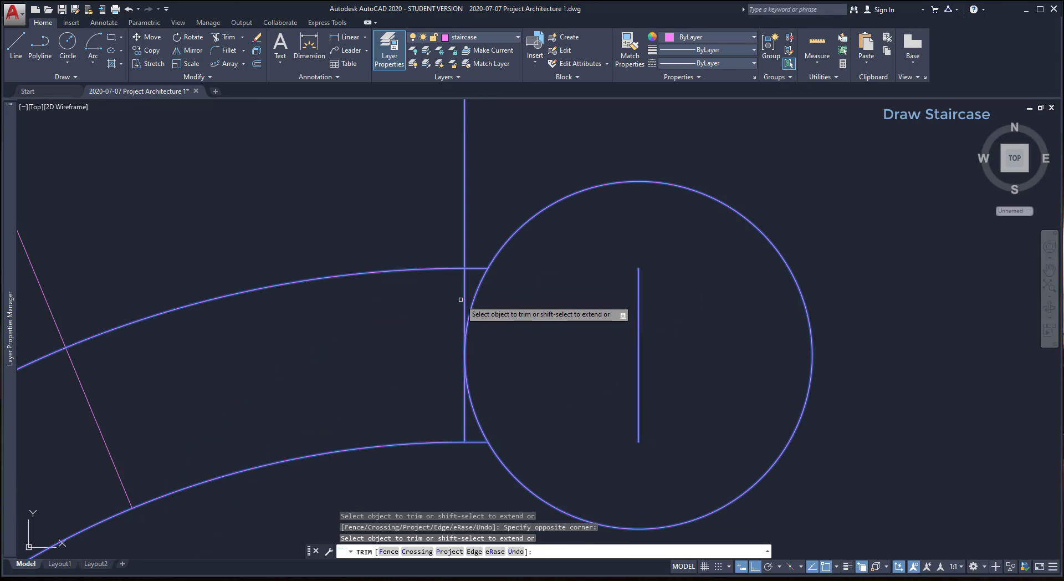
left_click(461, 299)
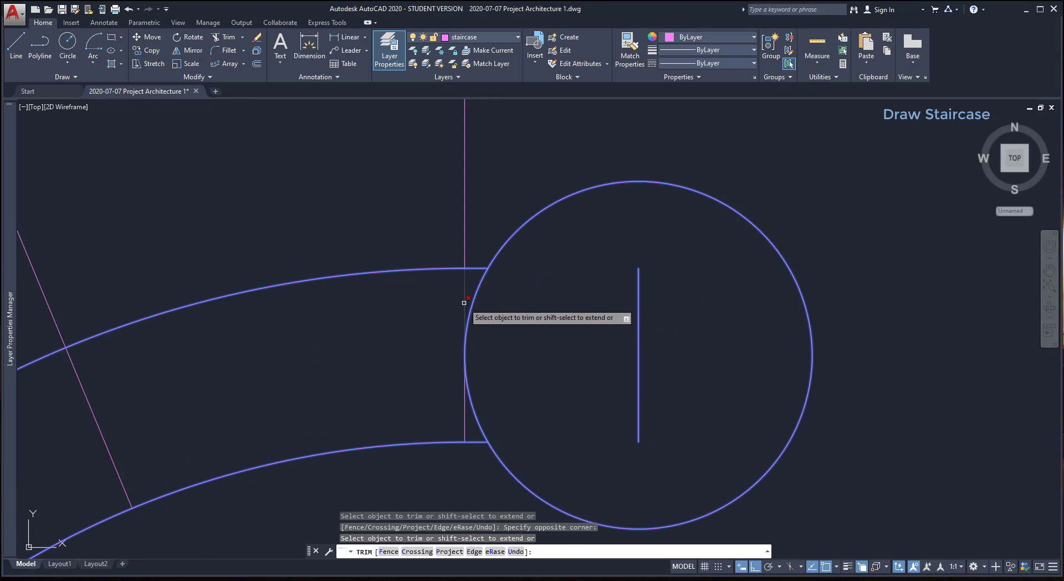
key("Escape")
- Erase the two leftover short lines at and inside the newel circle
left_click(465, 416)
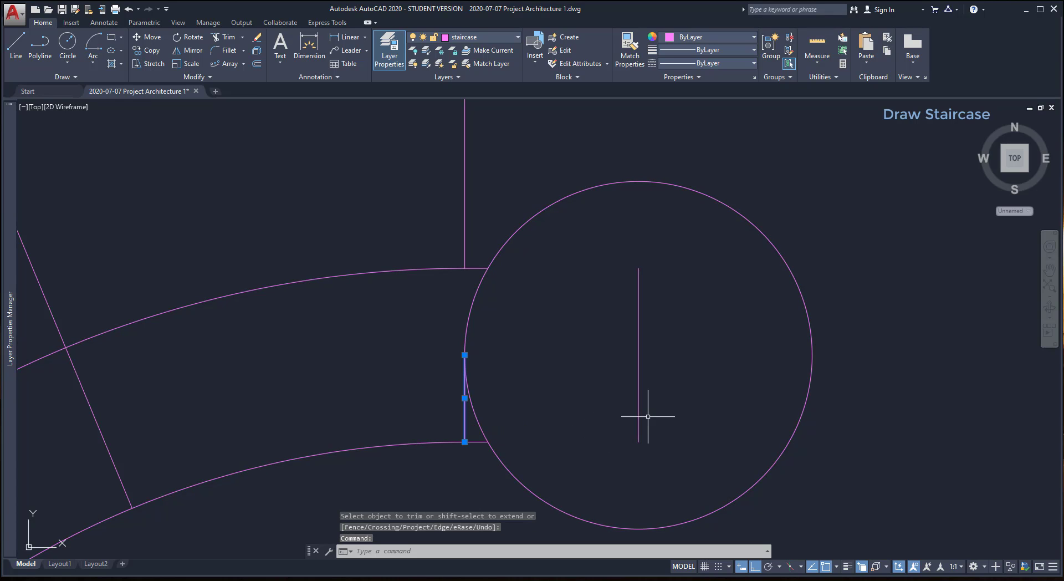
left_click(638, 422)
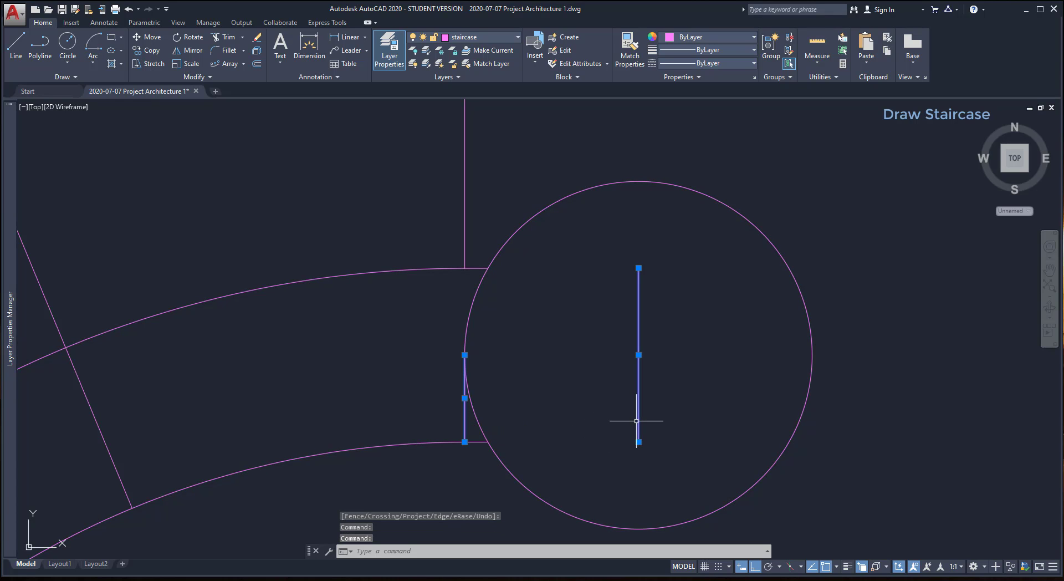
key("Delete")
scroll(482, 289, "down", 8)
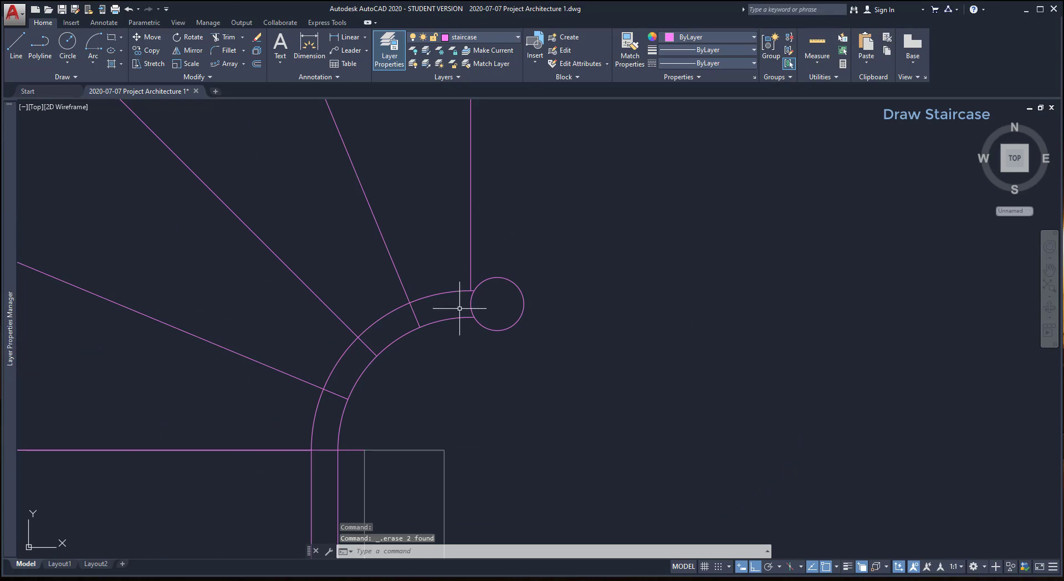
middle_click_drag(485, 442, 518, 308)
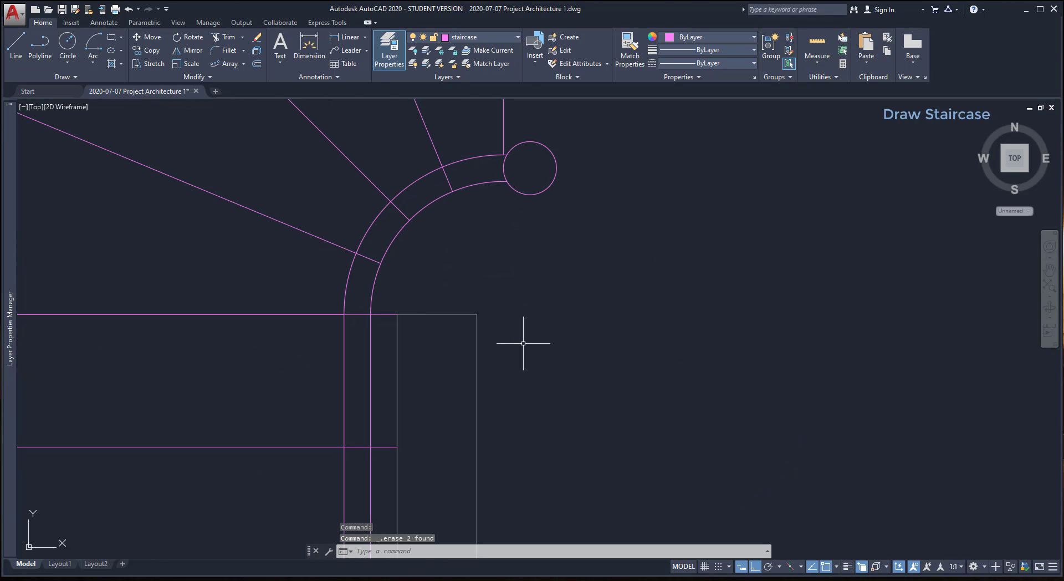
- Trim the tread ends poking past the railing, using treads, rails and arc as edges
type("tr")
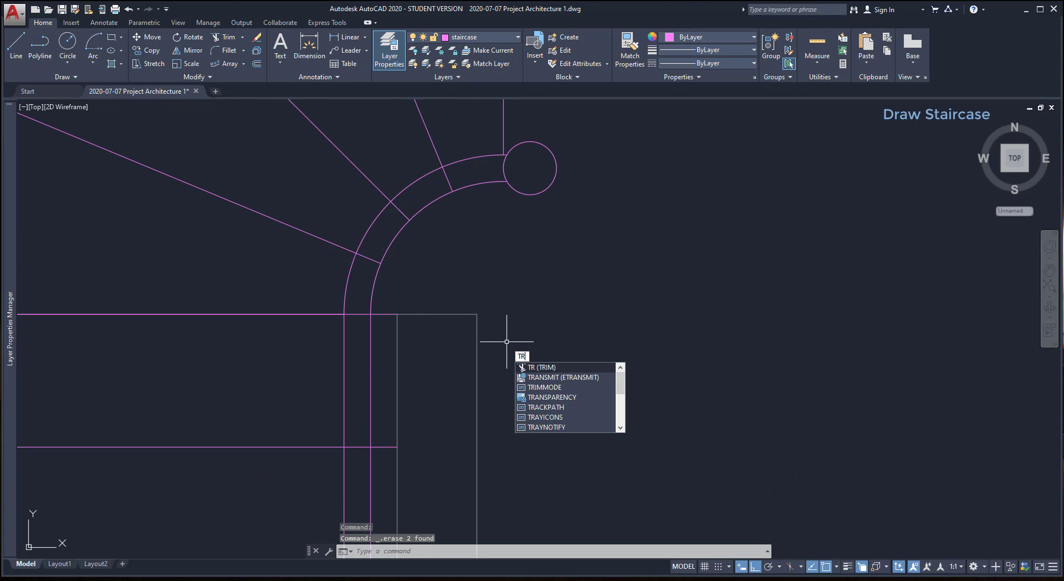
key("Return")
scroll(502, 339, "down", 5)
left_click(460, 314)
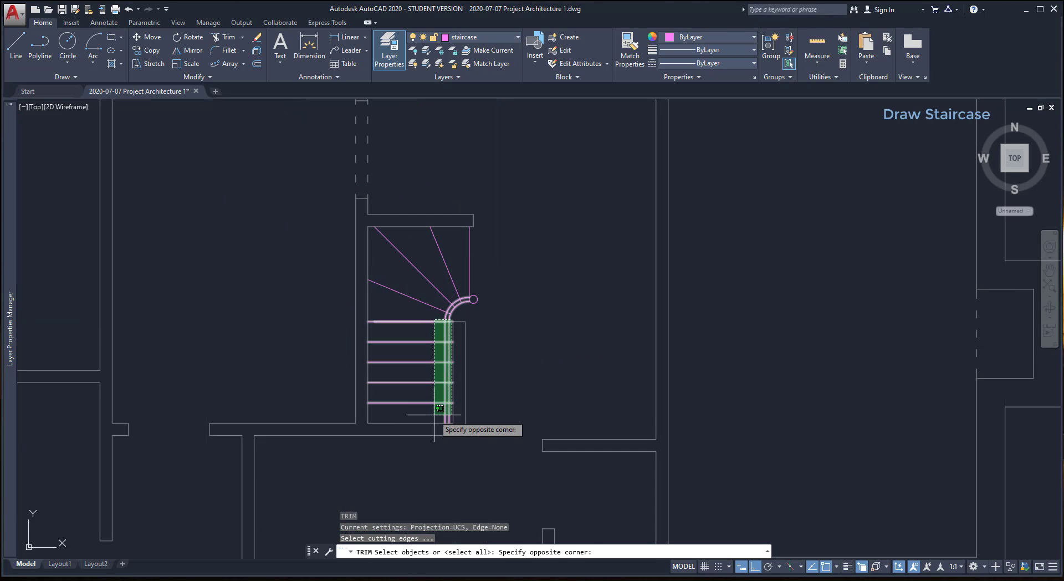
left_click(434, 414)
key("Return")
scroll(436, 415, "up", 6)
left_click(483, 382)
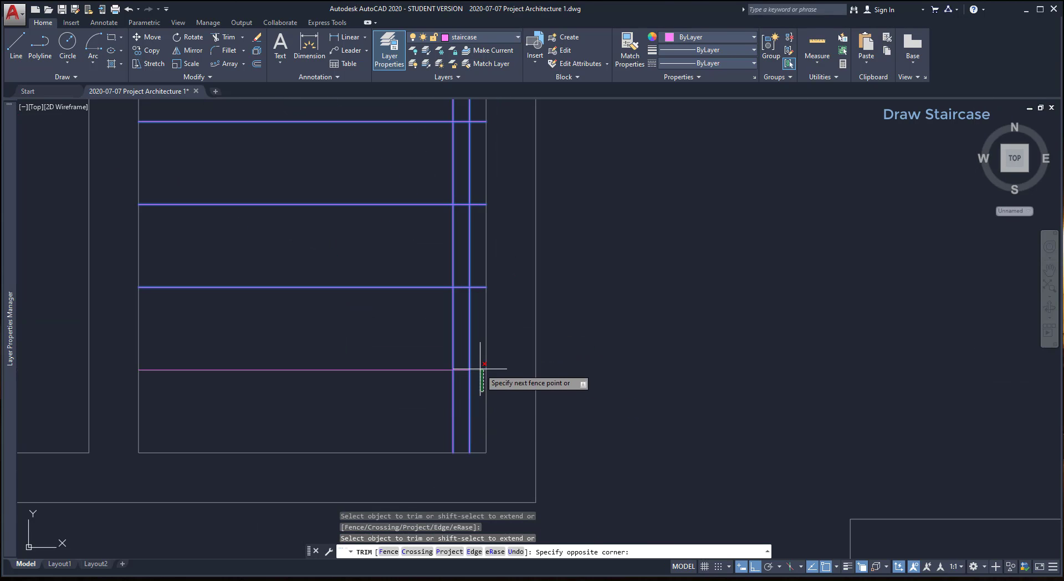
scroll(474, 269, "down", 4)
scroll(471, 265, "up", 6)
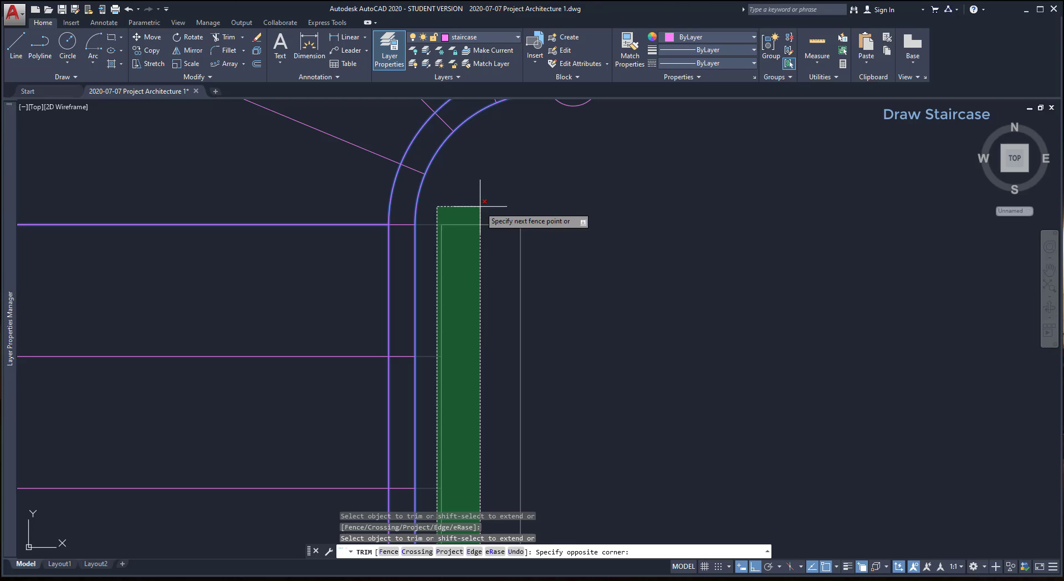
left_click(423, 220)
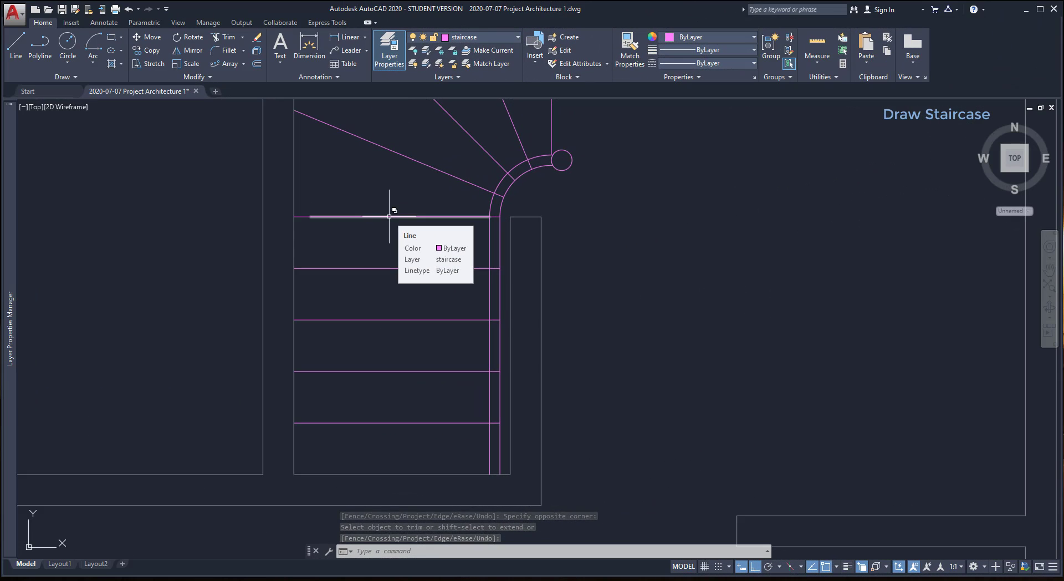
- Delete the duplicate line at the top tread
left_click(389, 216)
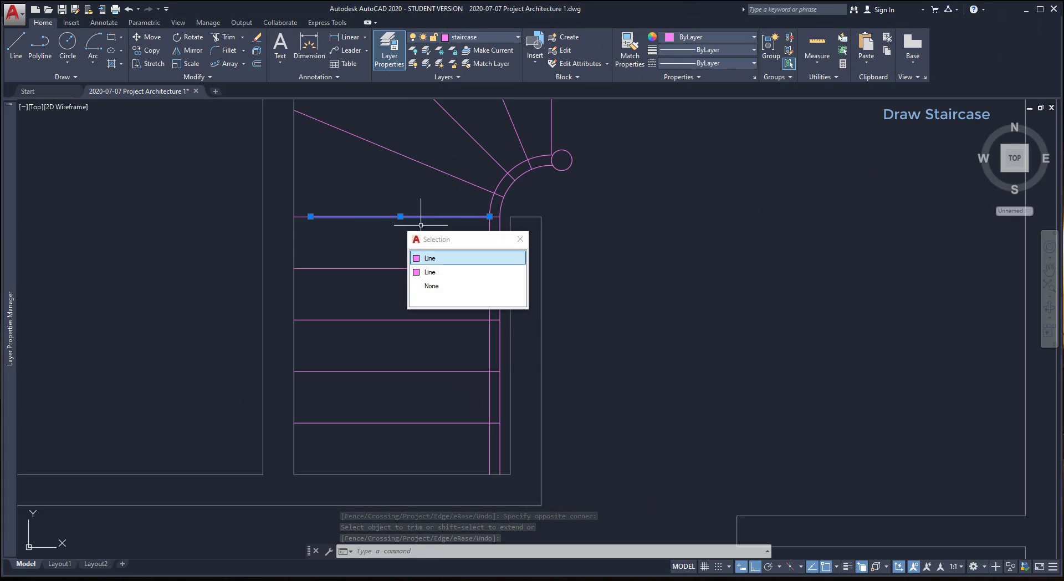
left_click(507, 258)
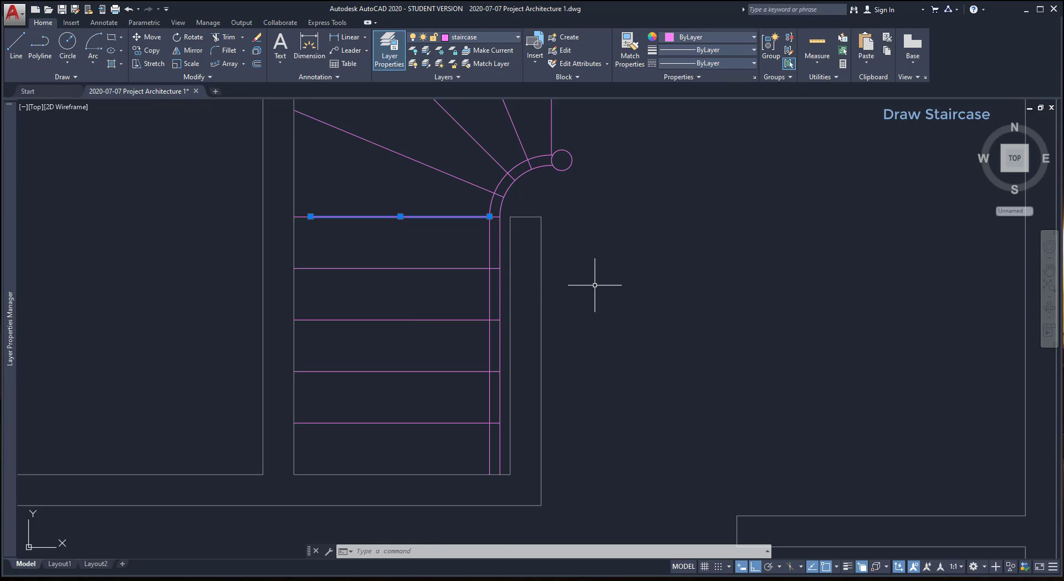
key("Delete")
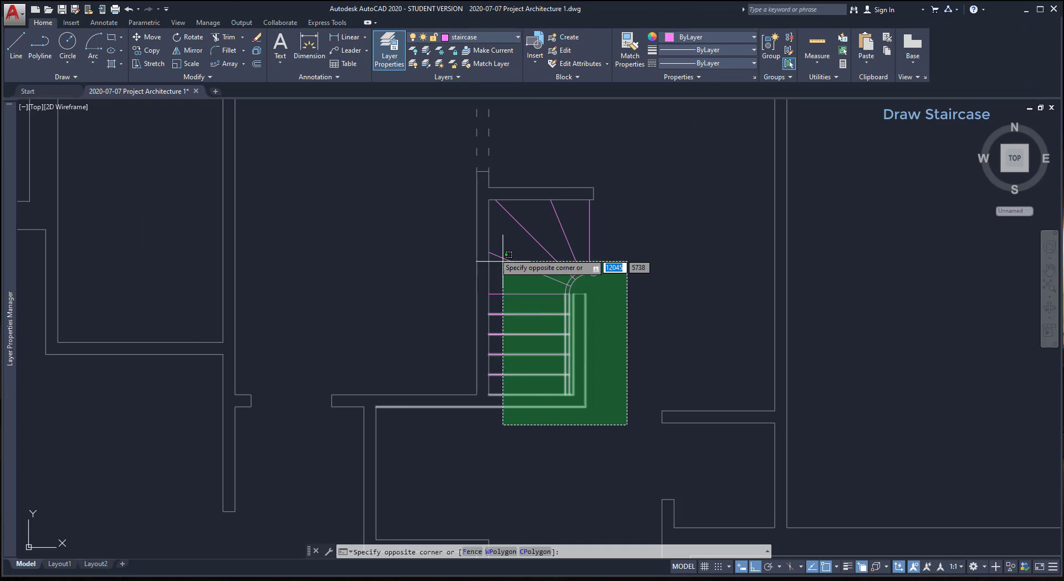
- Group the 25 staircase objects into one unnamed group and confirm it selects as one
left_click(418, 181)
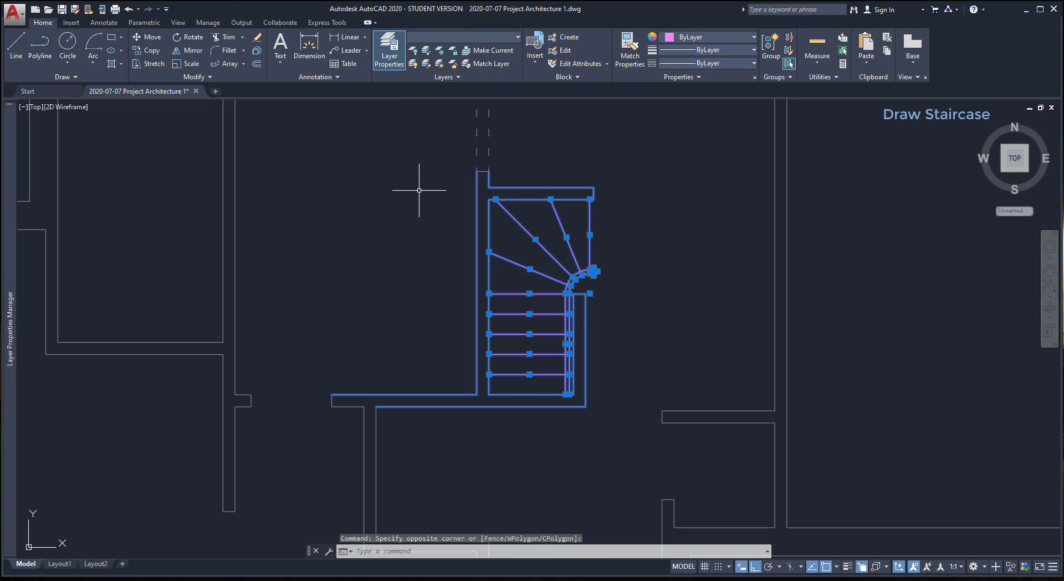
right_click(420, 192)
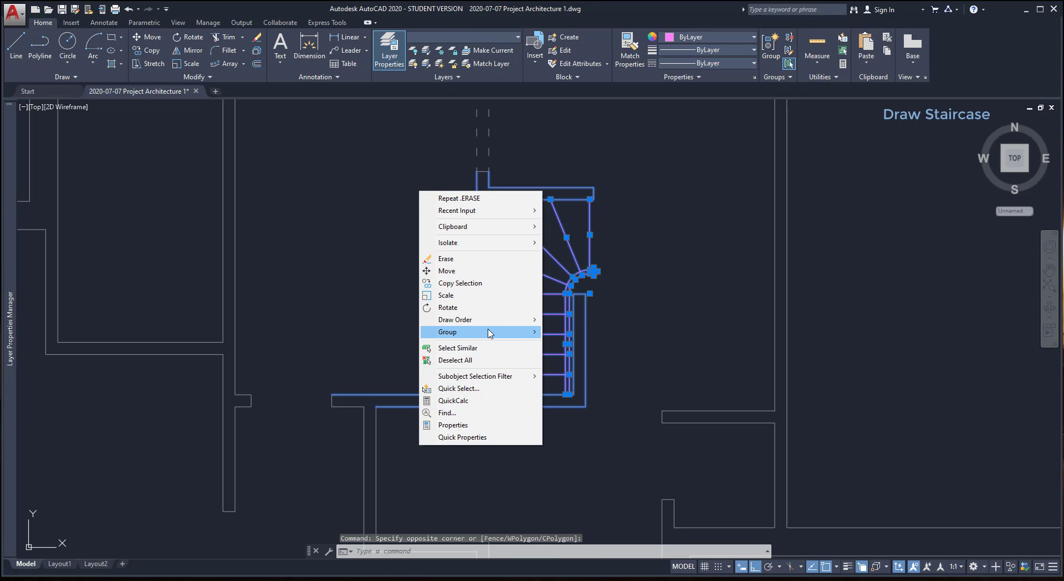
mouse_move(488, 331)
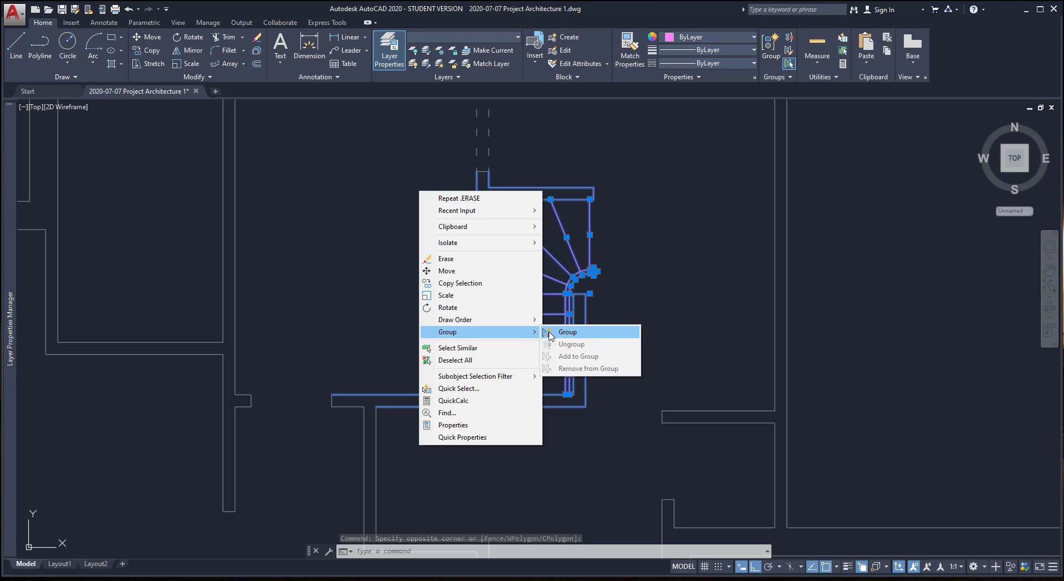
left_click(550, 332)
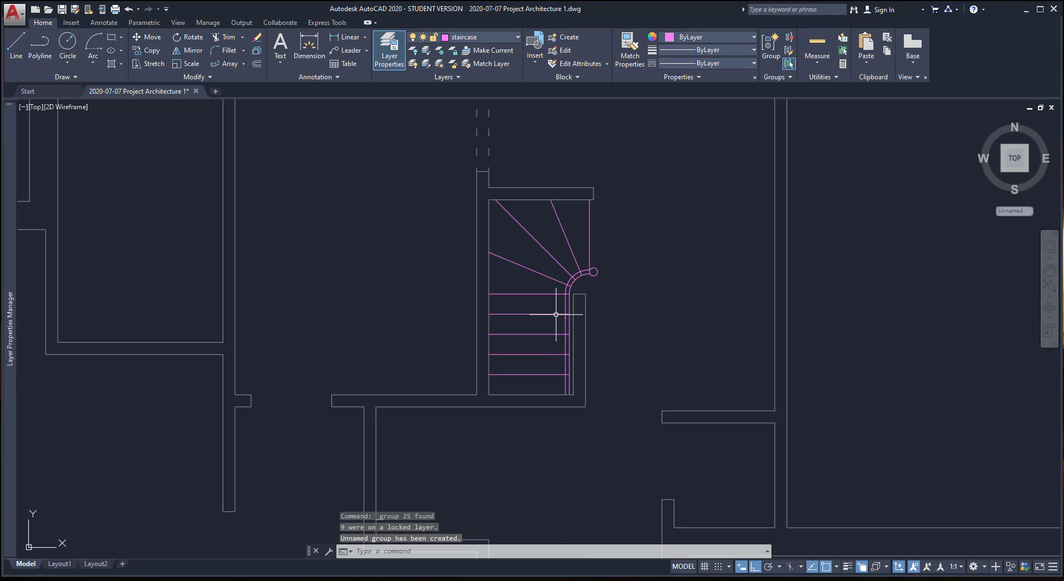
left_click(556, 315)
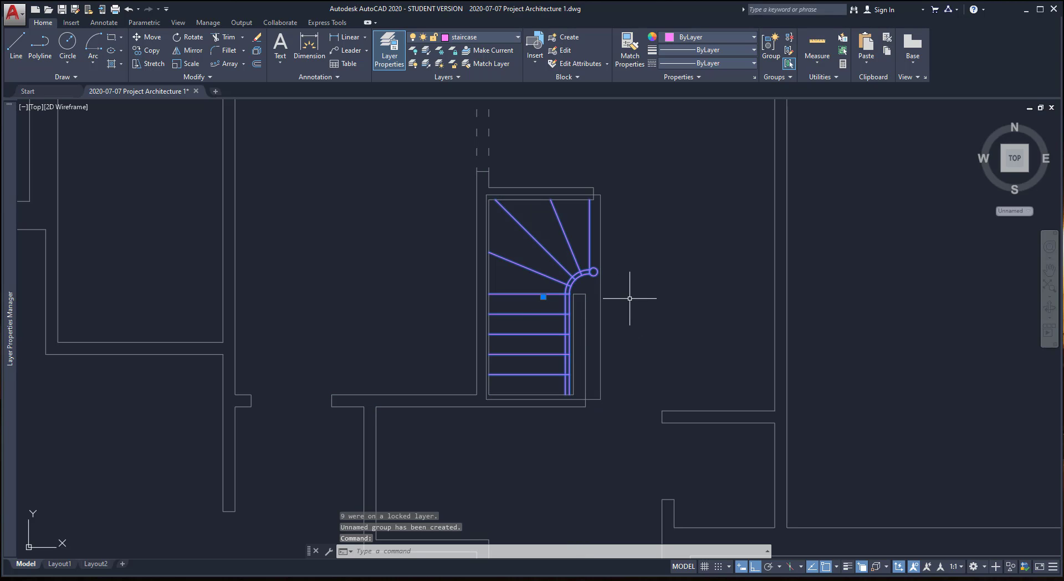
key("Escape")
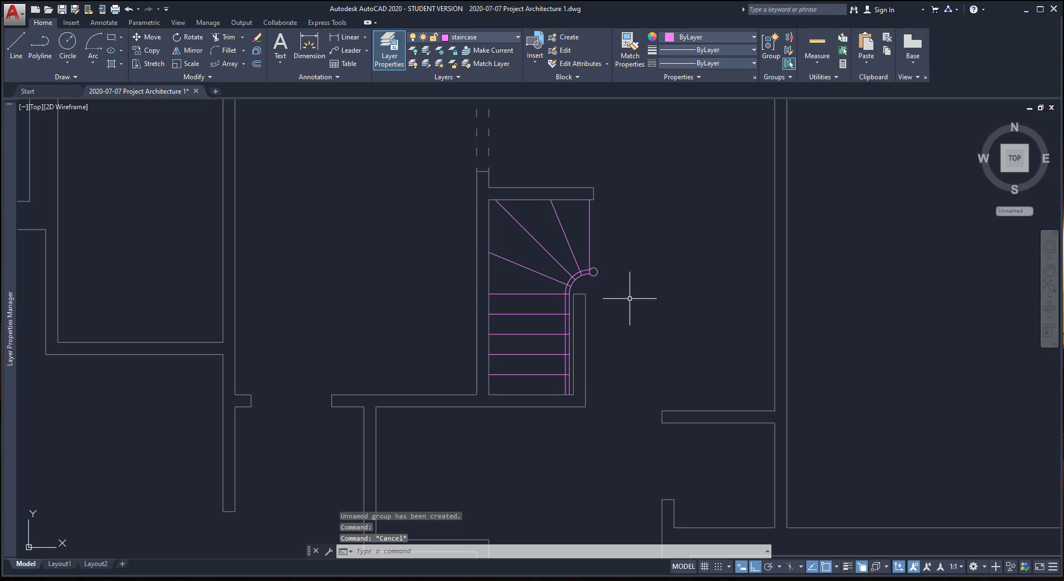